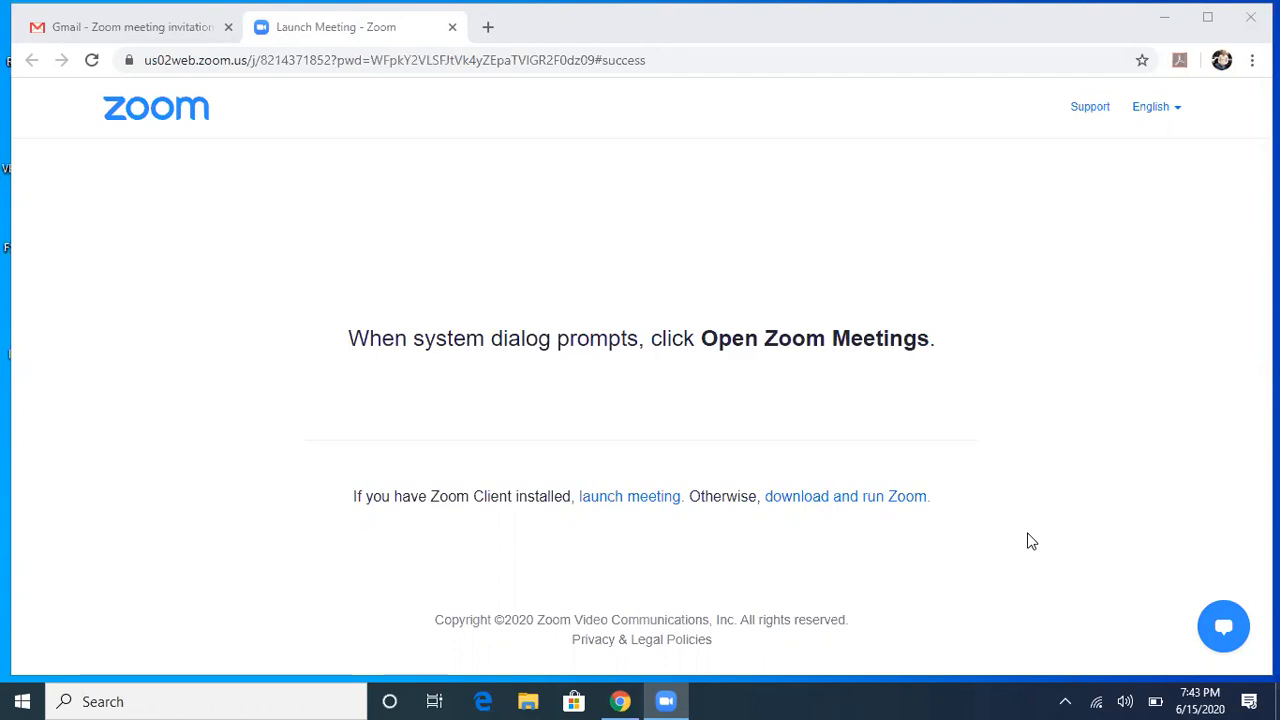
# Step: Launch Microsoft Excel by running 'excel' from the Windows Run dialog
pyautogui.press('super+r')
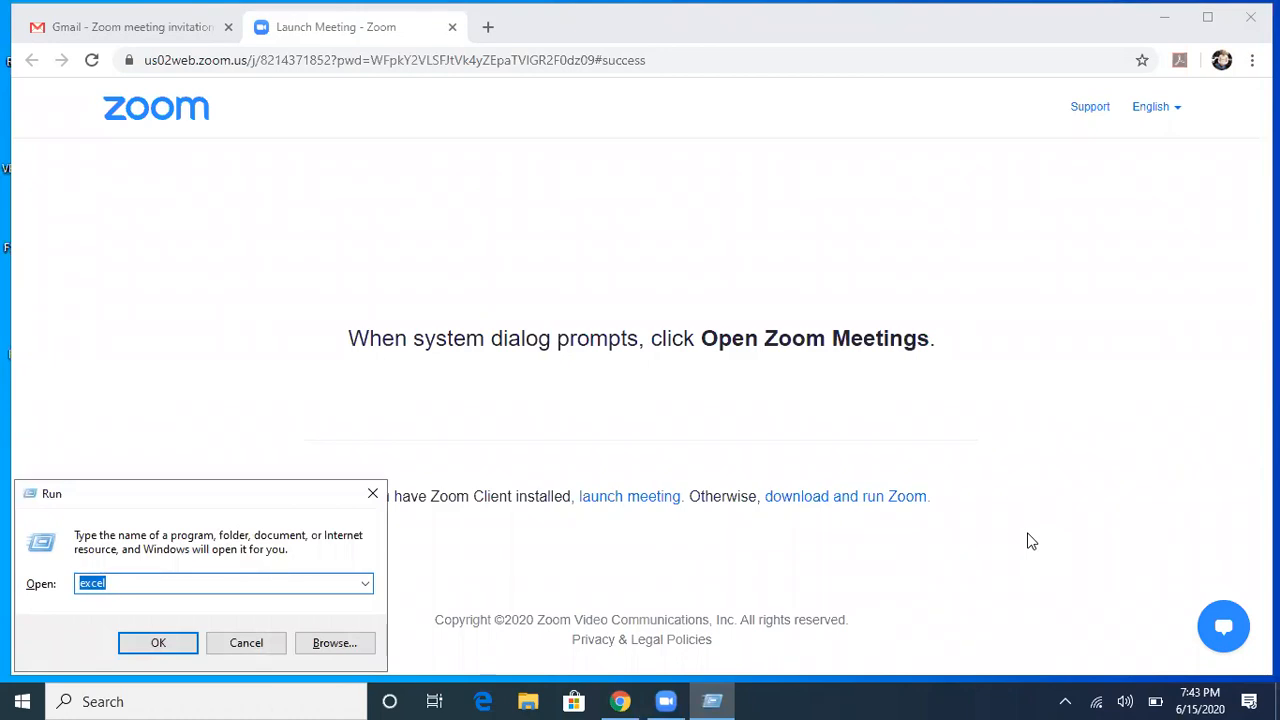
pyautogui.write('excel')
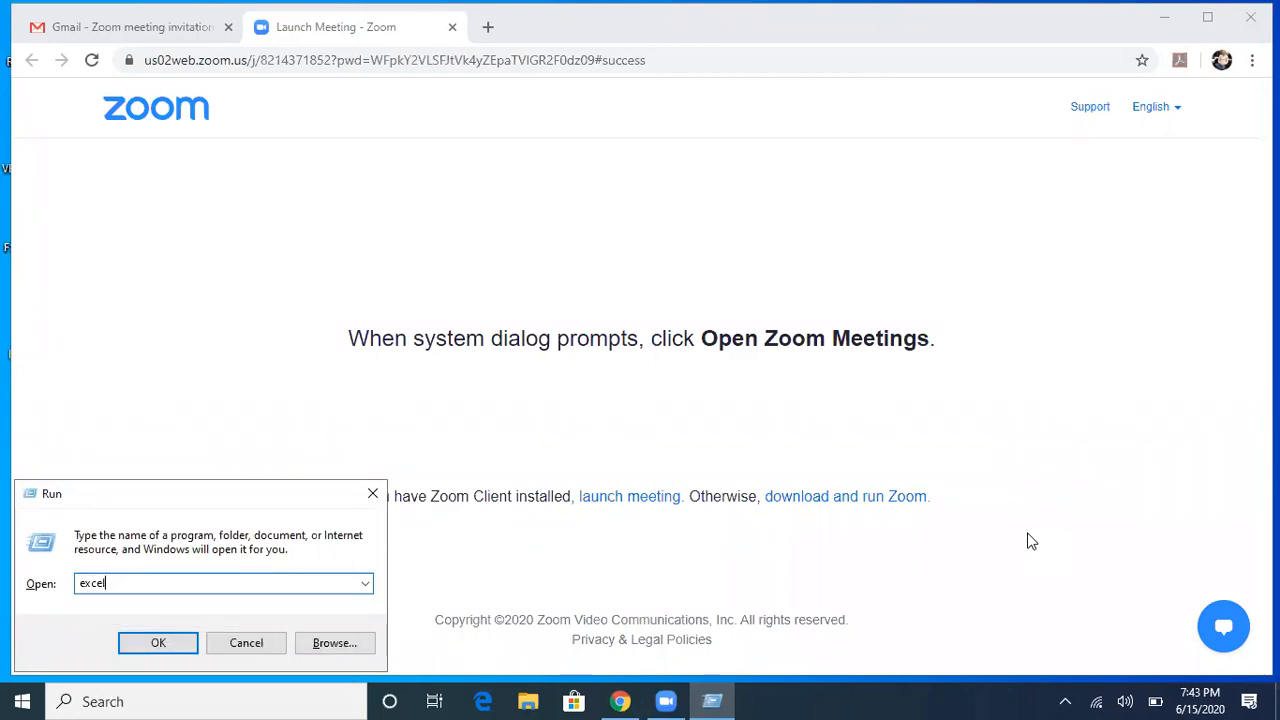
pyautogui.press('Return')
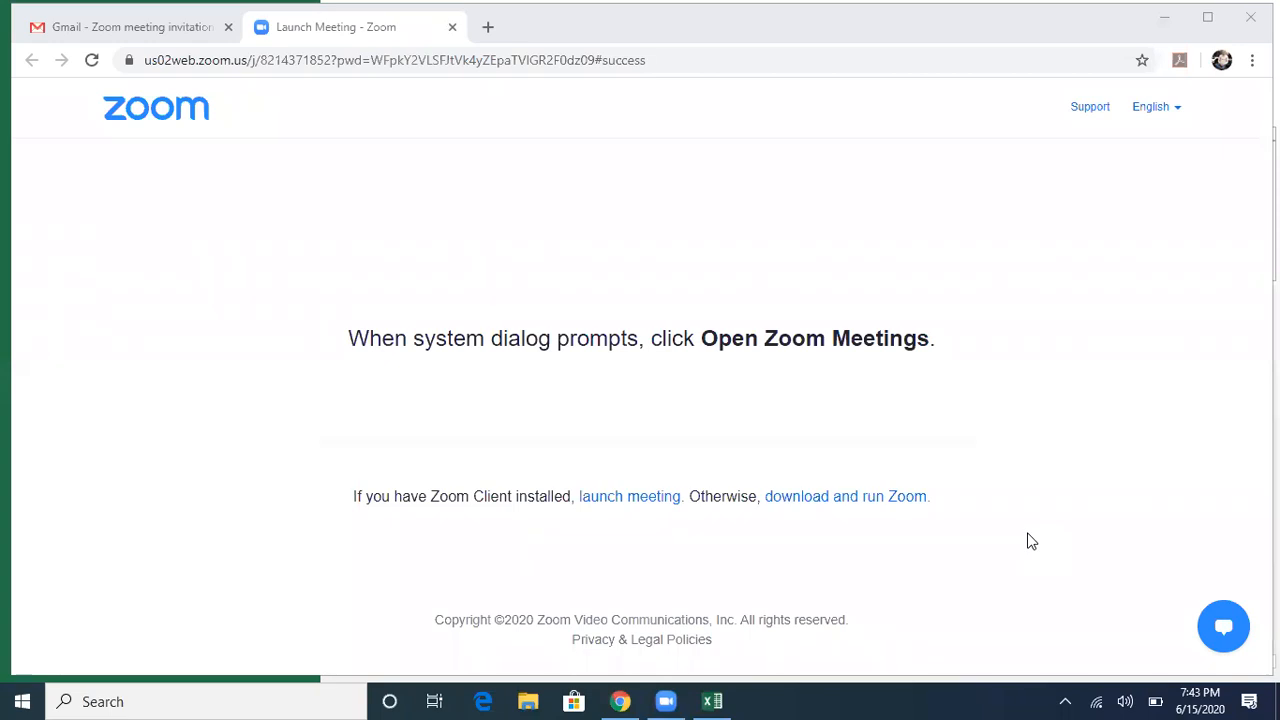
# Step: Switch to the Excel start screen and create the blank workbook Book1
pyautogui.hotkey('alt', 'Tab')
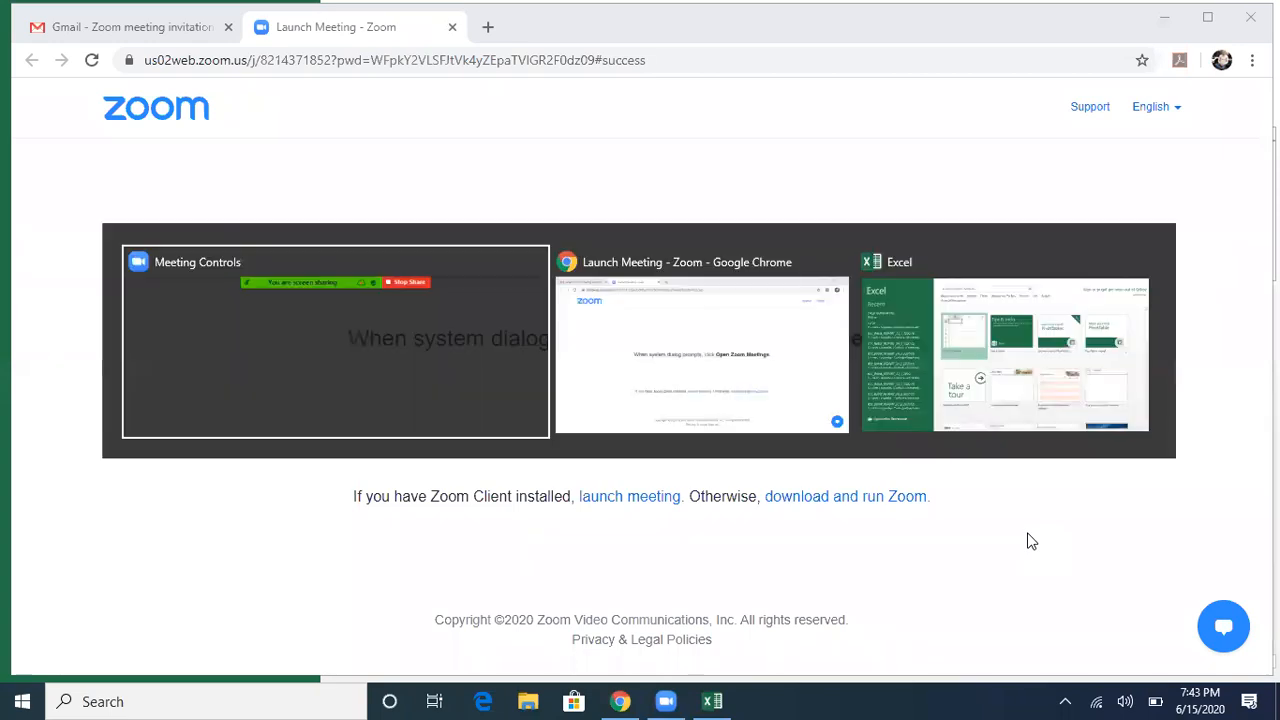
pyautogui.hotkey('alt', 'Tab')
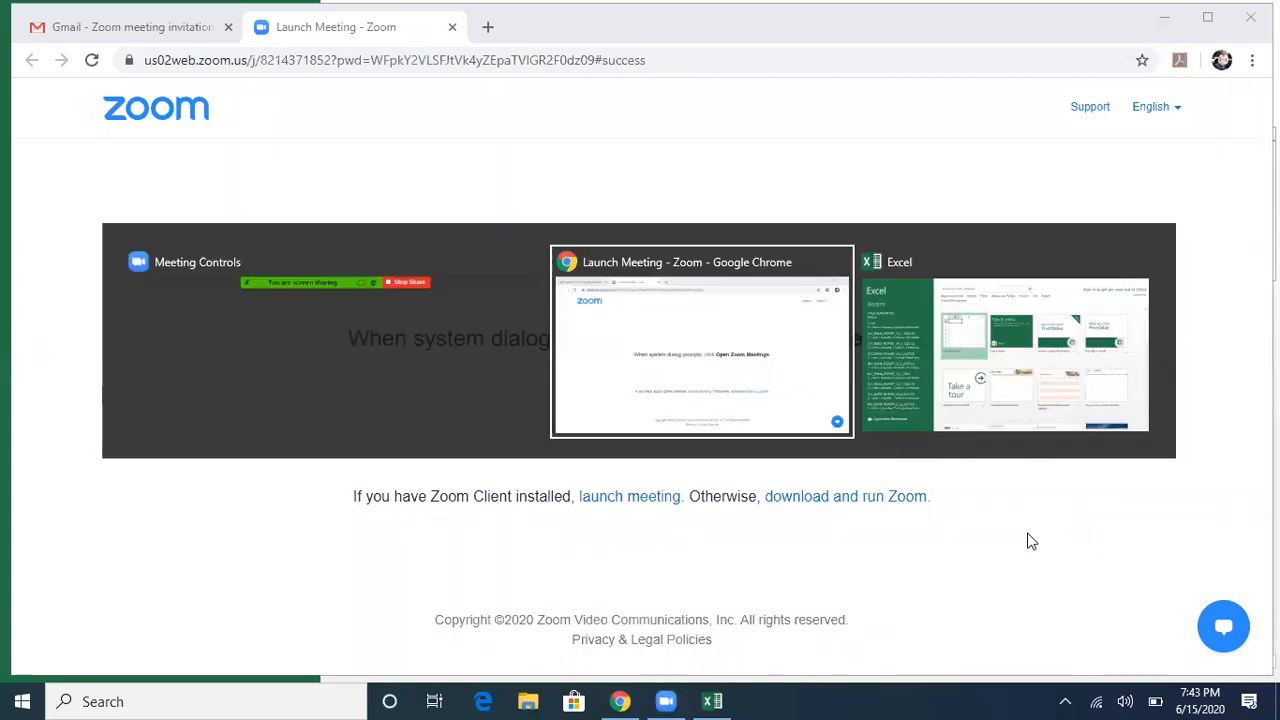
pyautogui.hotkey('alt', 'Tab')
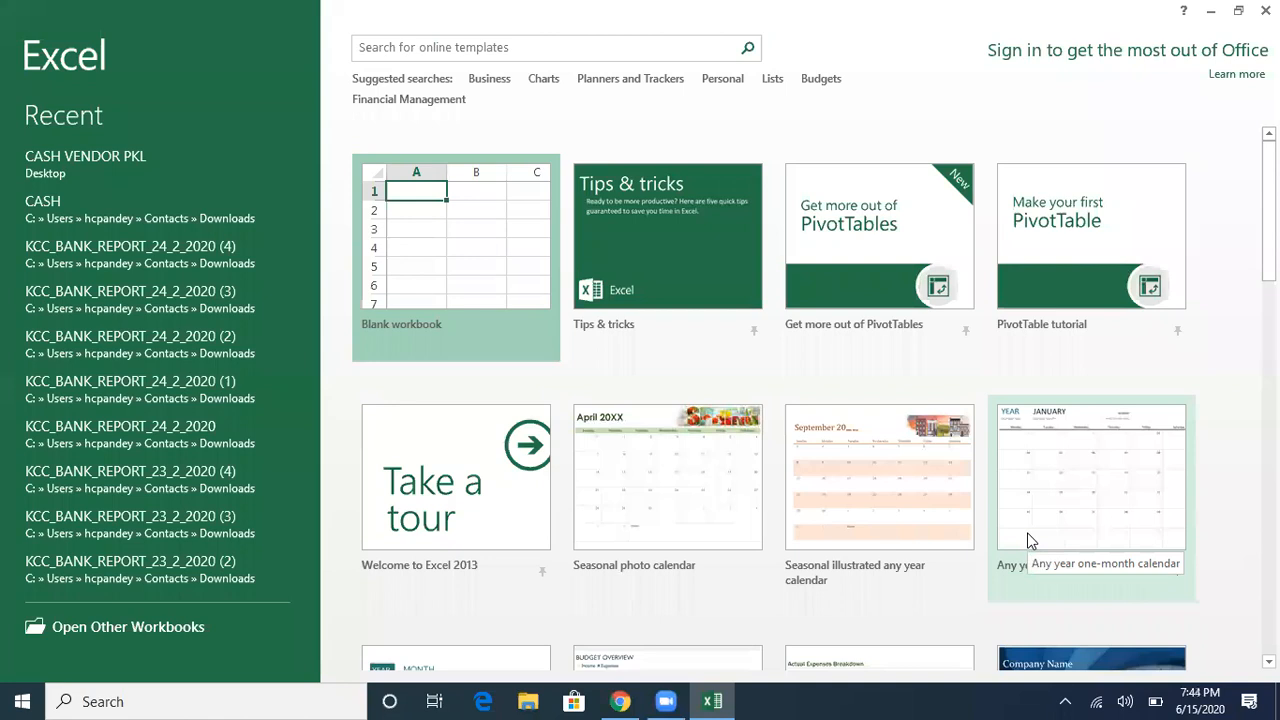
pyautogui.press('Return')
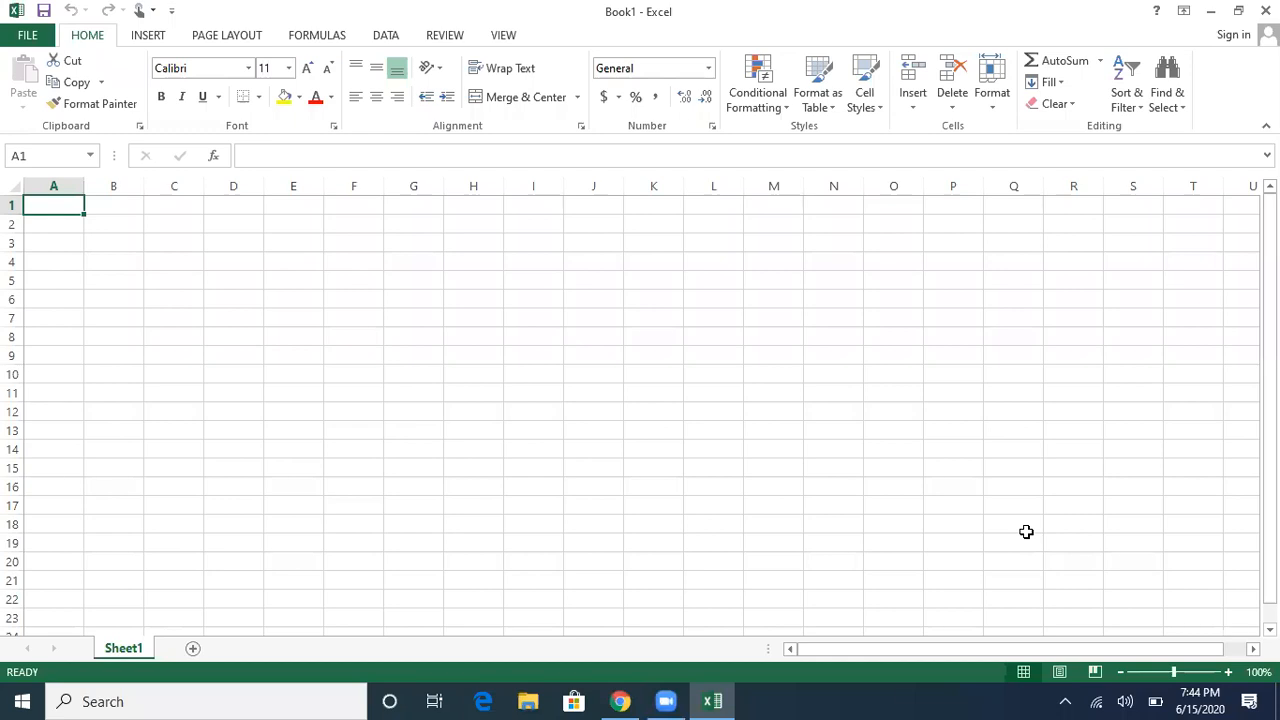
pyautogui.hotkey('alt', 'space')
pyautogui.press('Escape')
pyautogui.hotkey('ctrl', 'g')
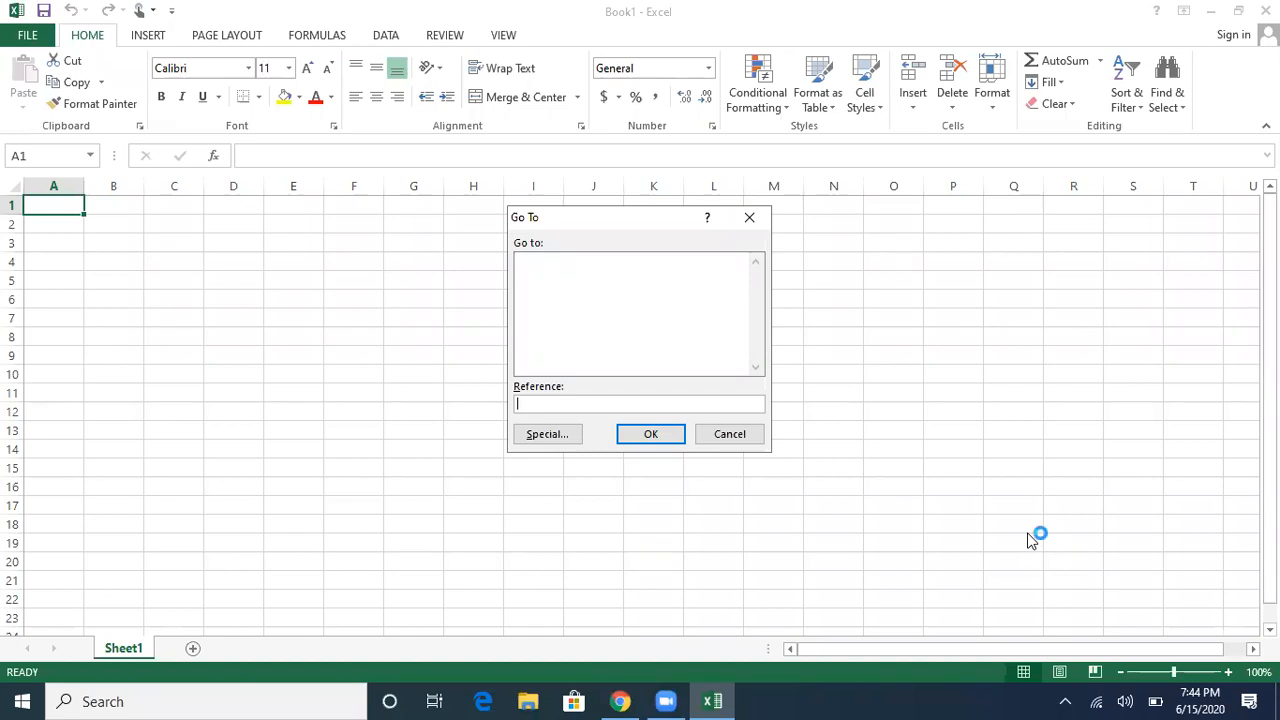
pyautogui.write('f22')
pyautogui.press('Return')
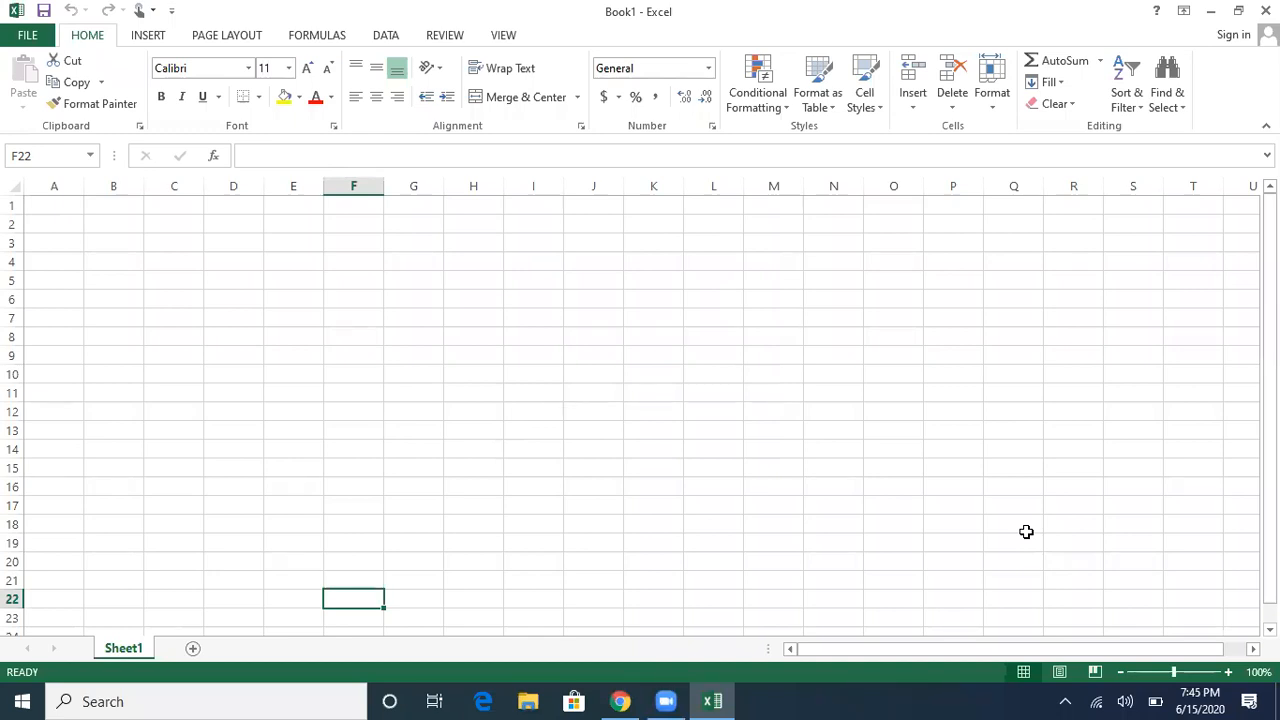
pyautogui.hotkey('ctrl', 'Home')
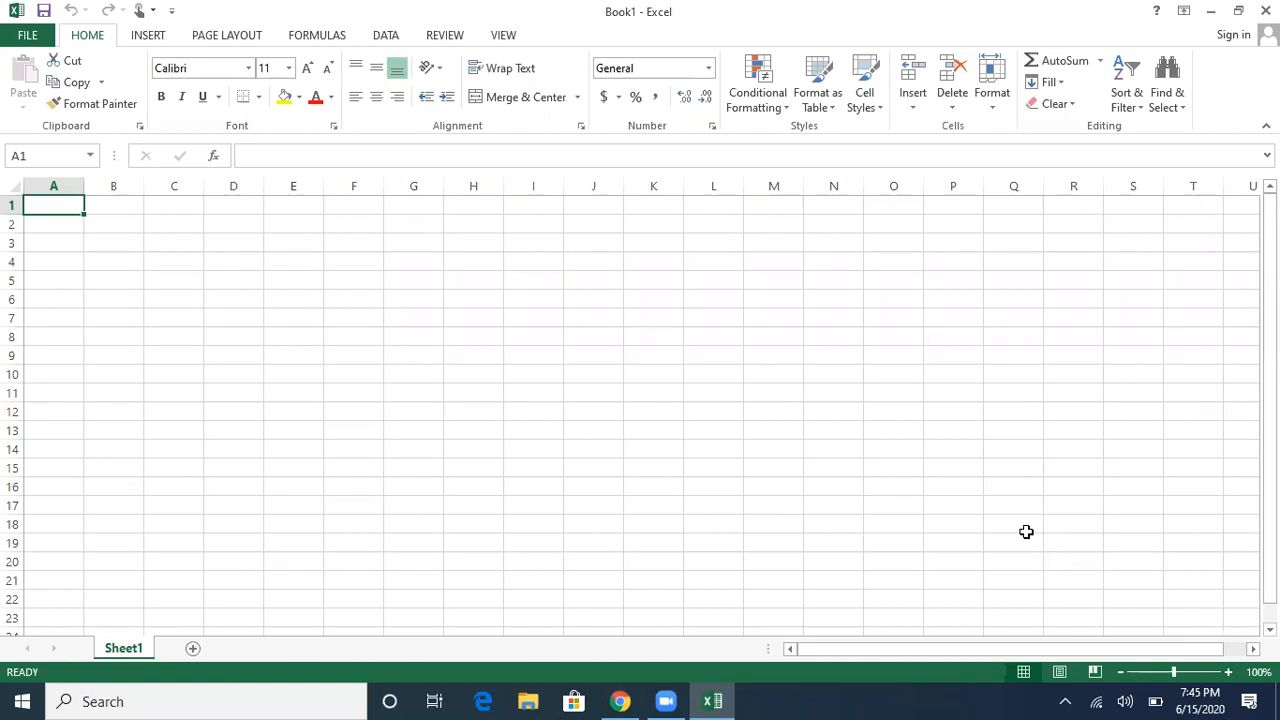
# Step: Select the cell range A1:F1 with Go To
pyautogui.hotkey('ctrl', 'g')
pyautogui.write('a1:')
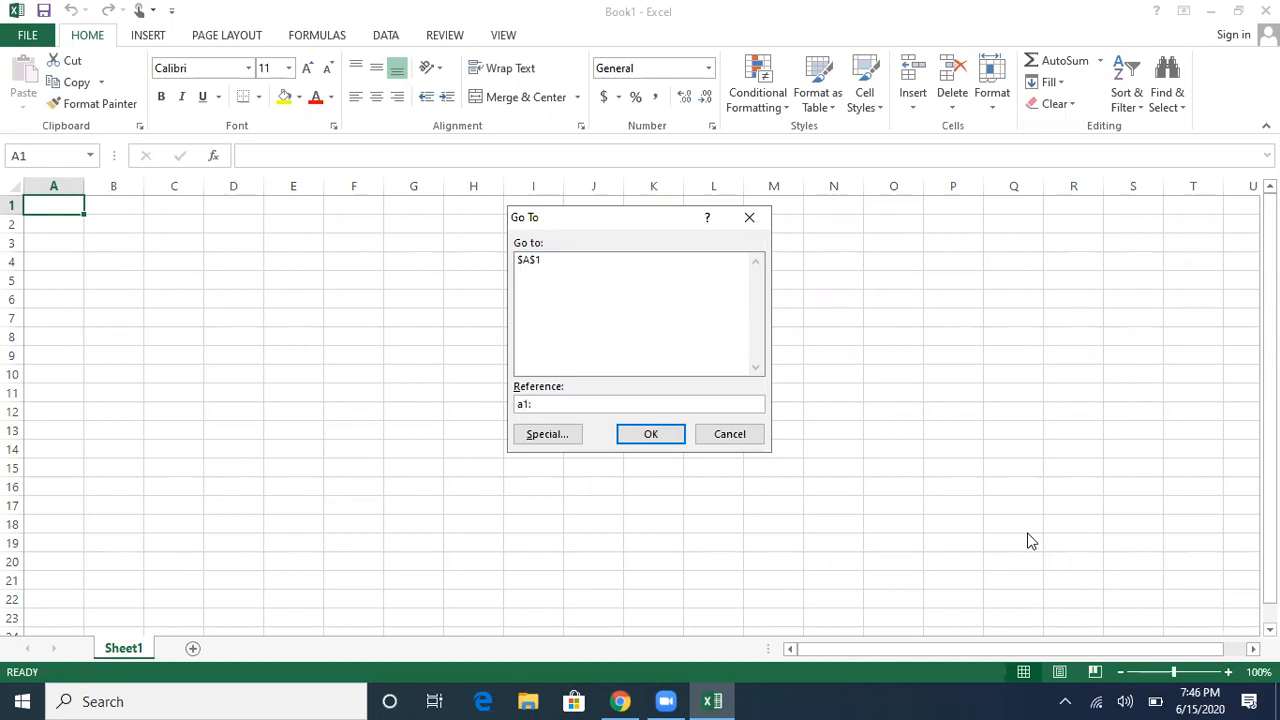
pyautogui.write('f1')
pyautogui.press('Return')
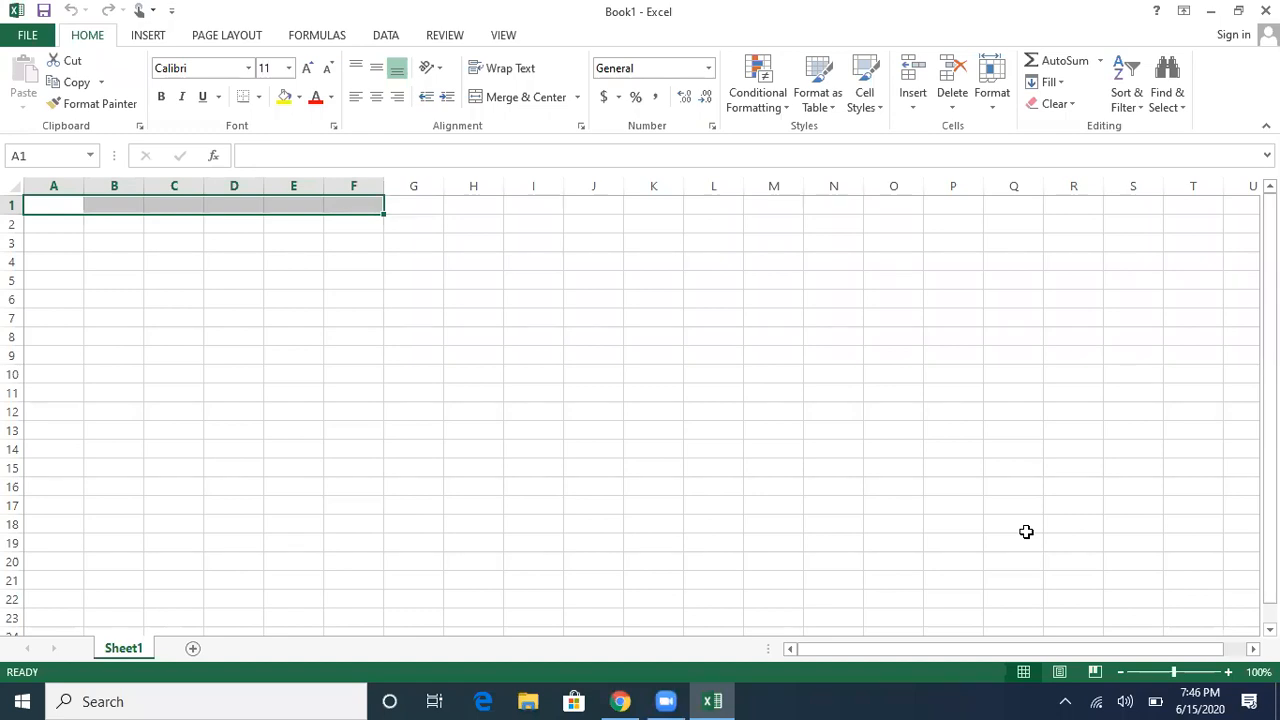
pyautogui.hotkey('alt', 'h')
pyautogui.press('m')
pyautogui.press('c')
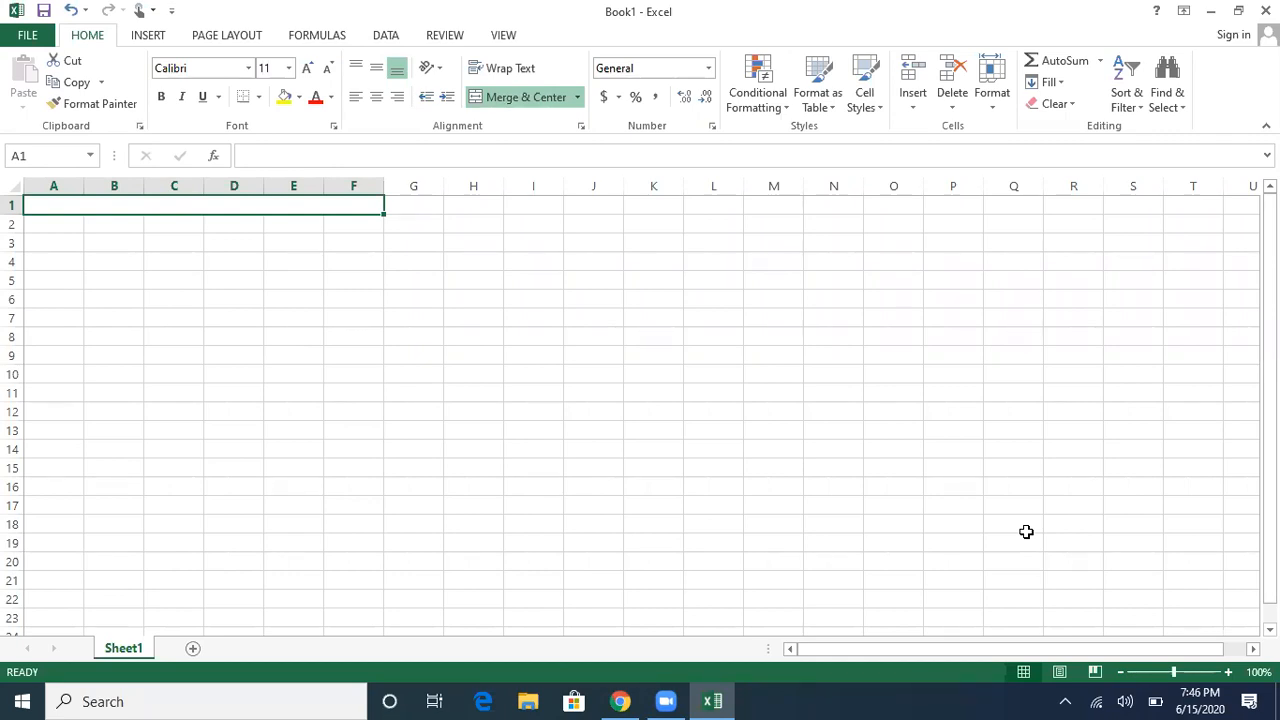
pyautogui.press('Right')
pyautogui.press('Left')
pyautogui.press('alt')
pyautogui.press('h')
pyautogui.press('m')
pyautogui.press('u')
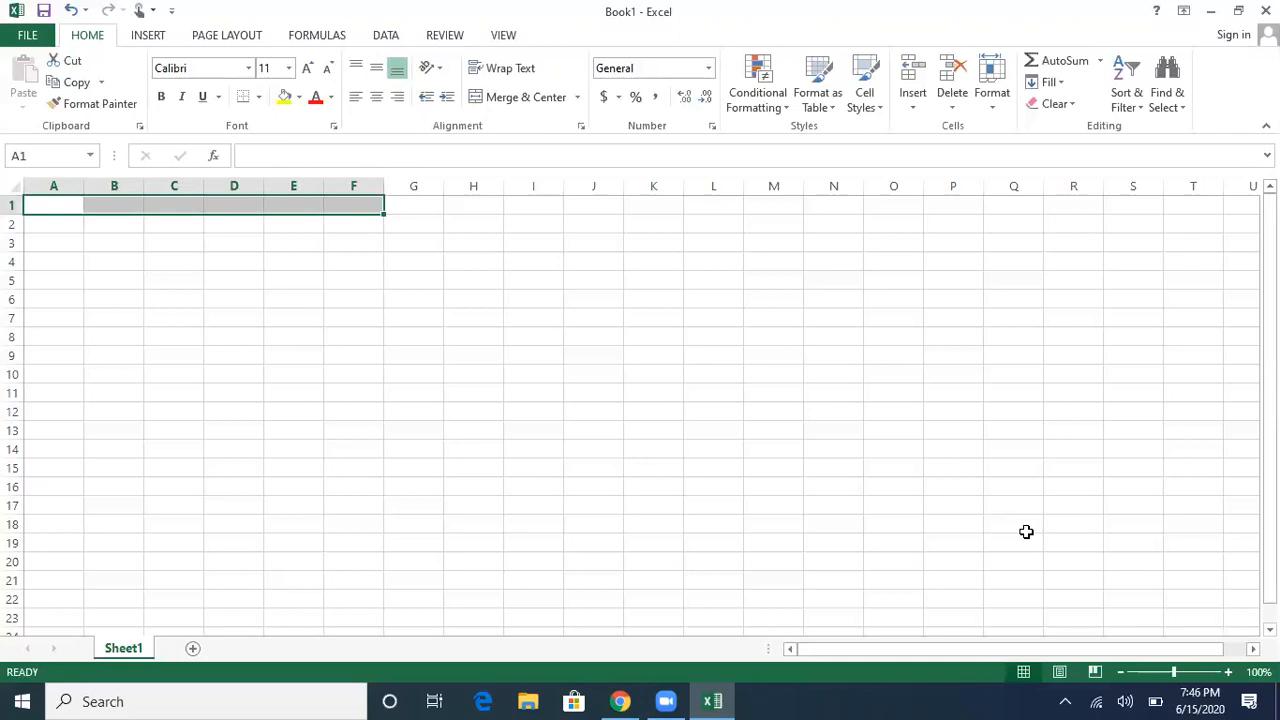
pyautogui.press('Left')
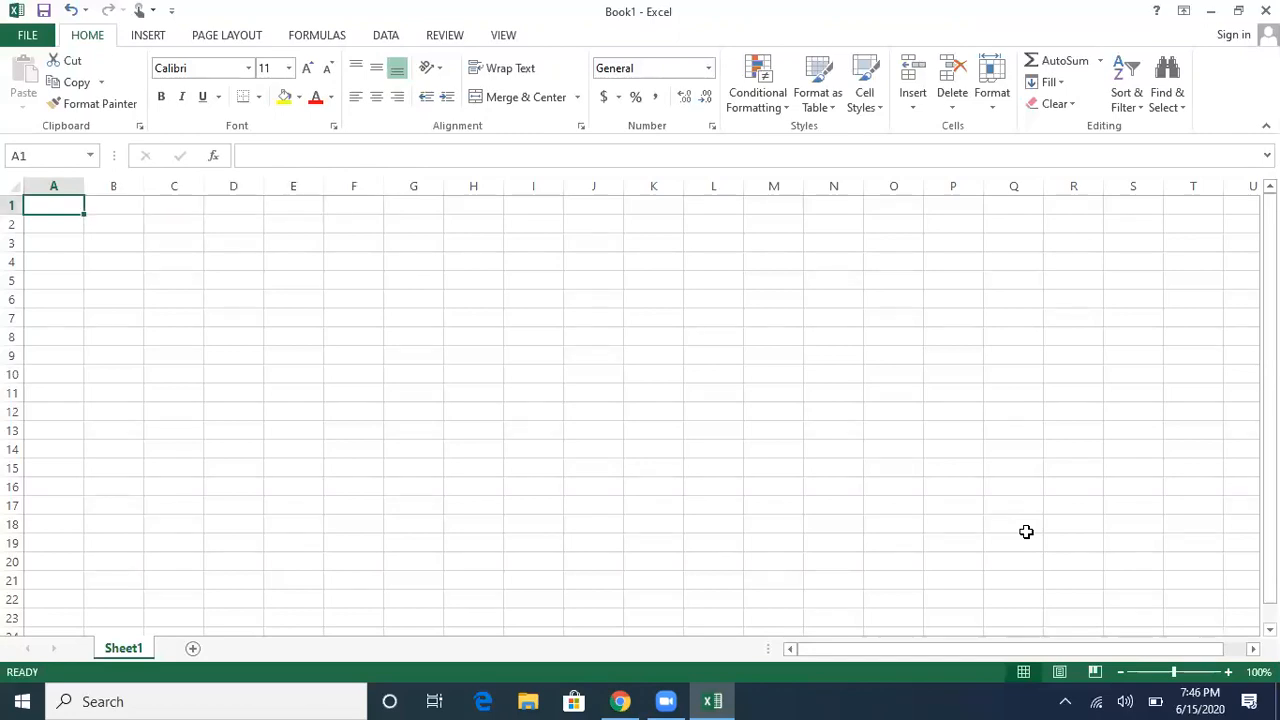
pyautogui.press('Right')
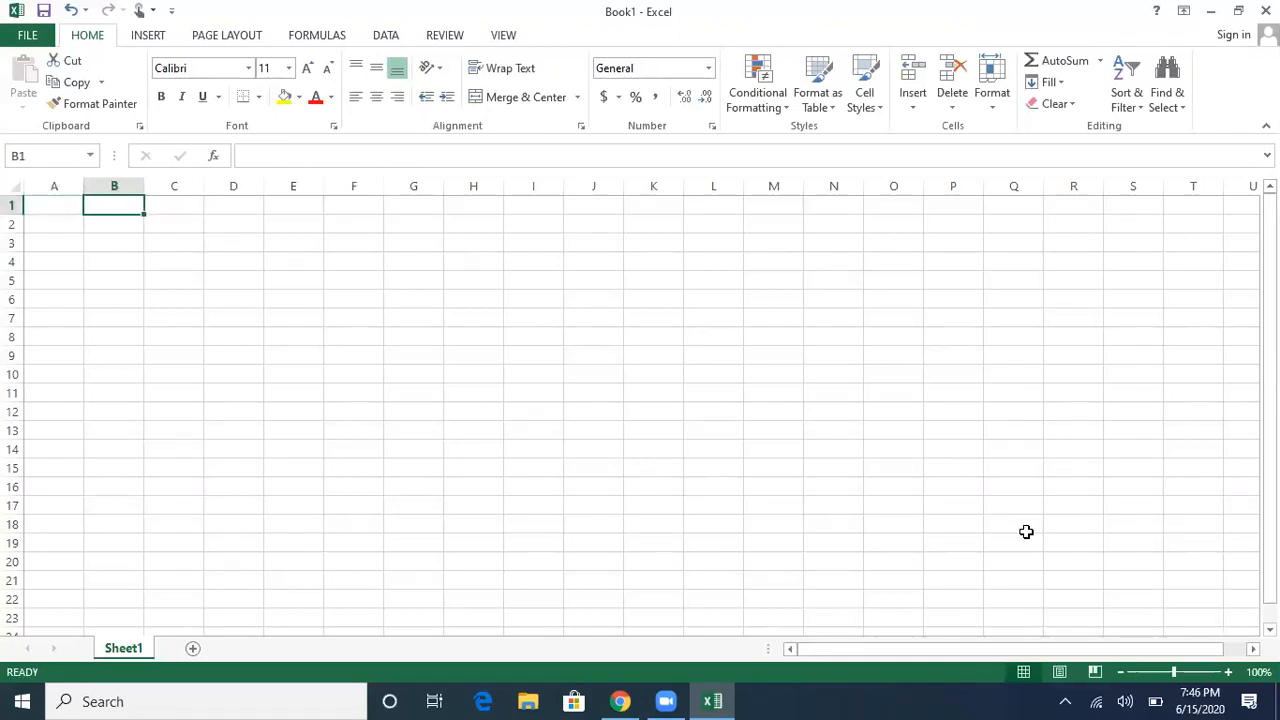
pyautogui.press('Right')
pyautogui.press('Right')
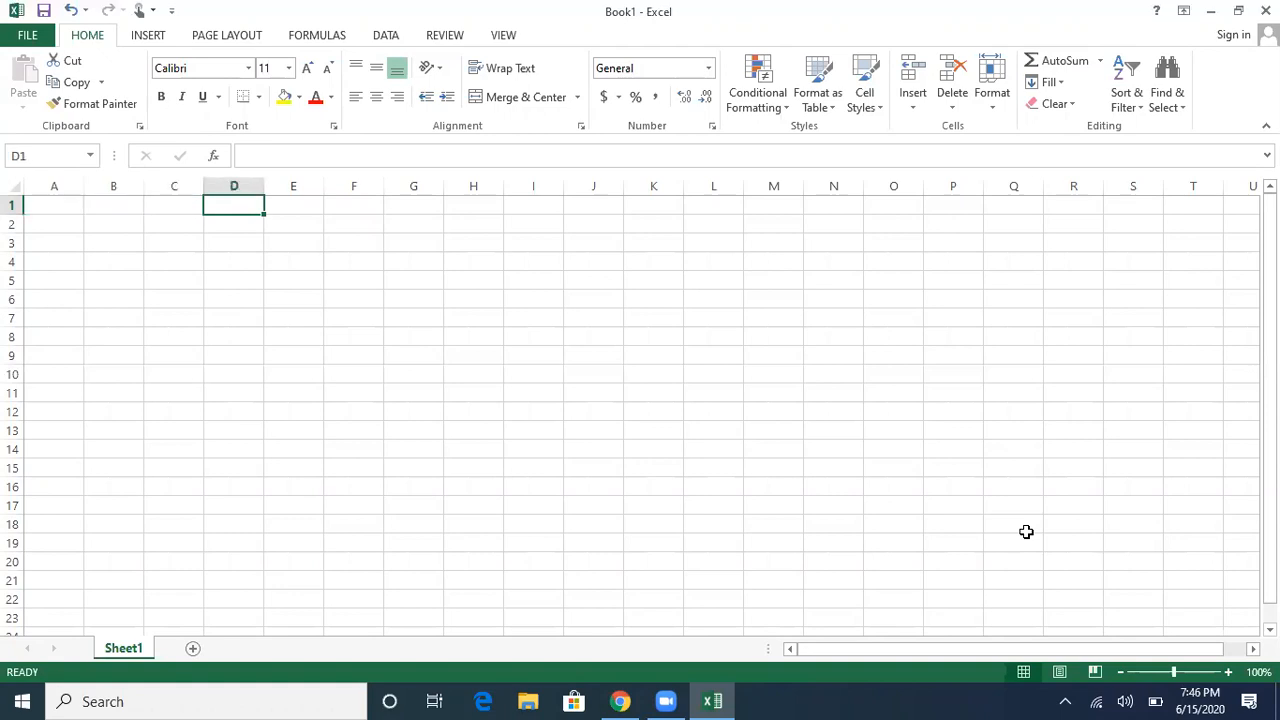
pyautogui.press('Right')
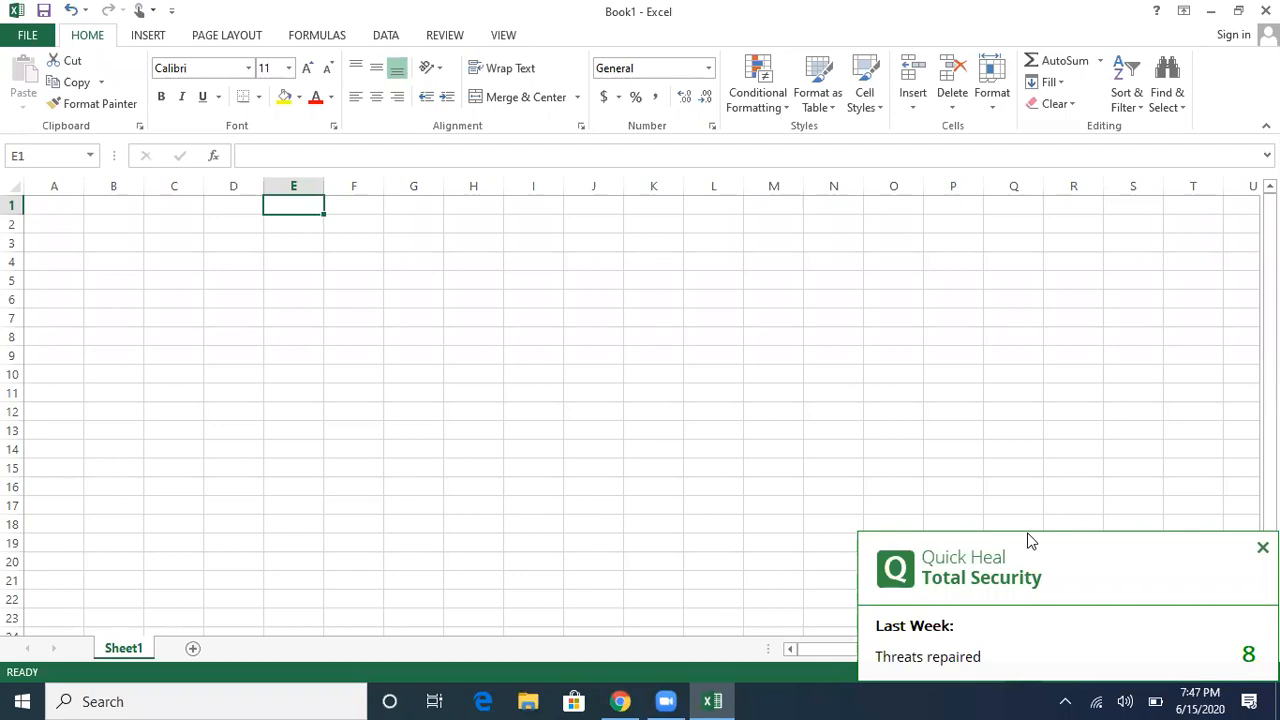
pyautogui.press('Home')
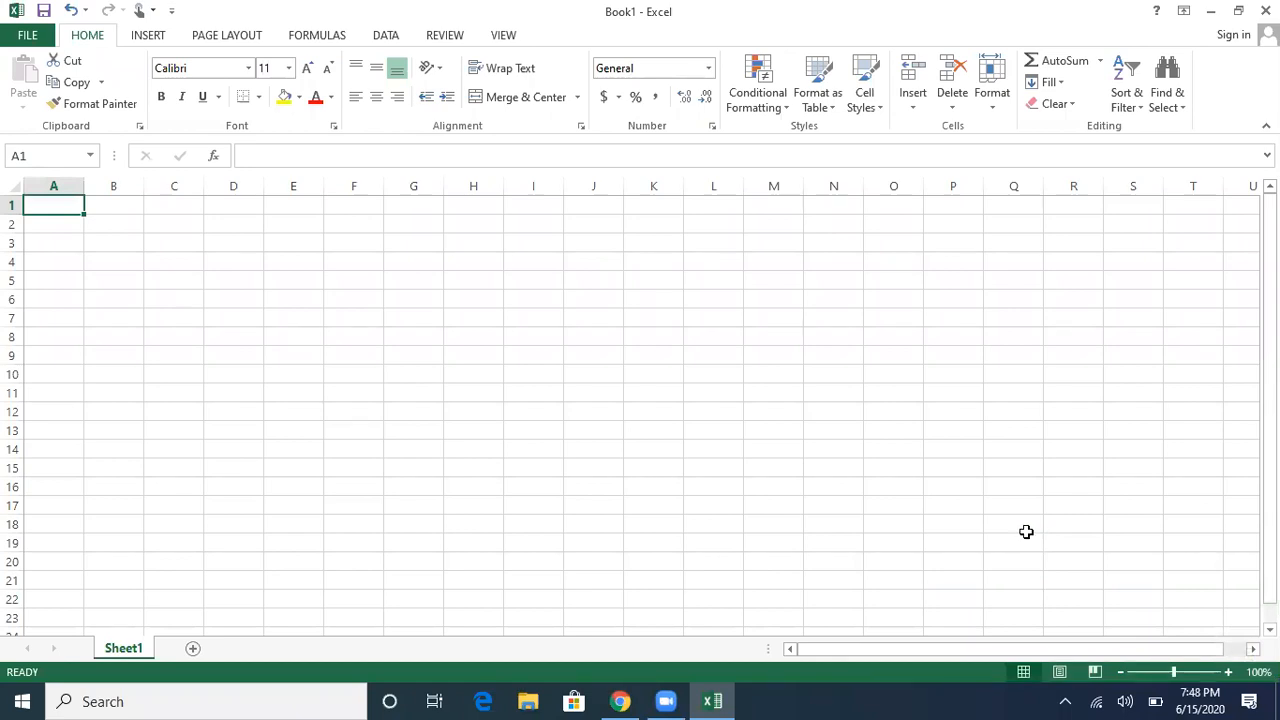
pyautogui.press('Right')
pyautogui.press('Right')
pyautogui.press('Right')
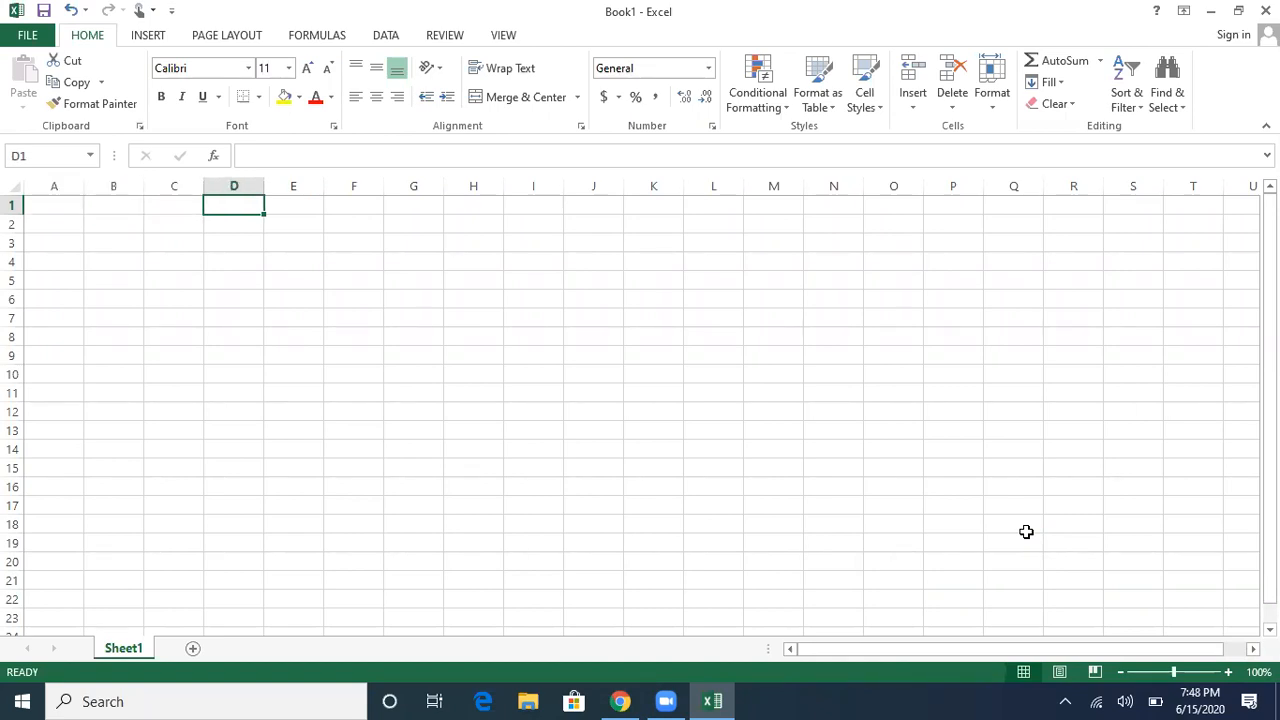
pyautogui.press('Right')
pyautogui.press('Right')
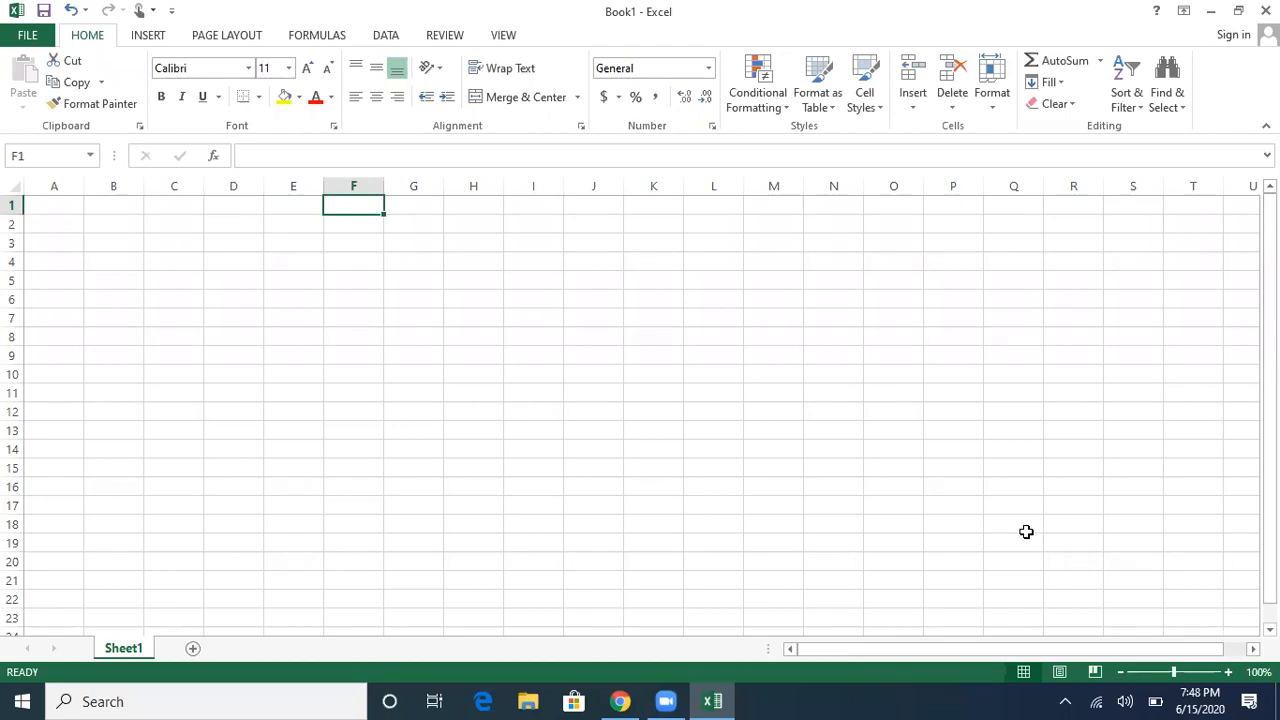
pyautogui.press('Home')
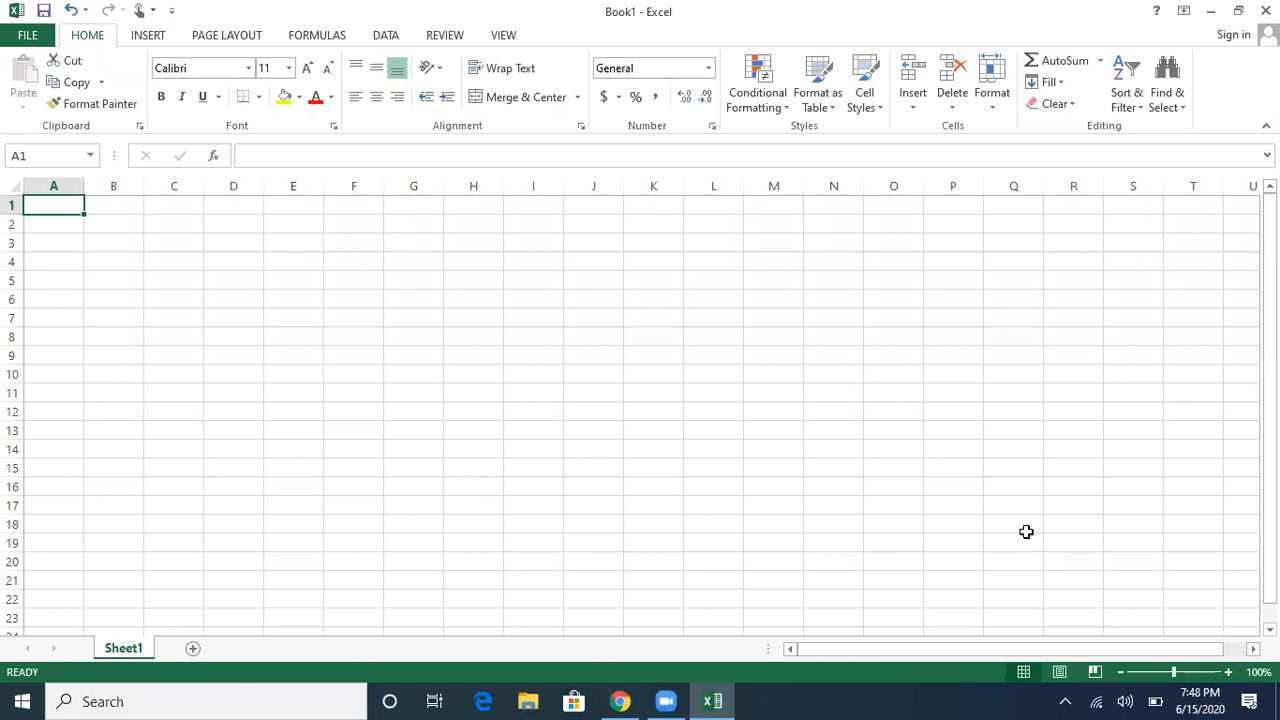
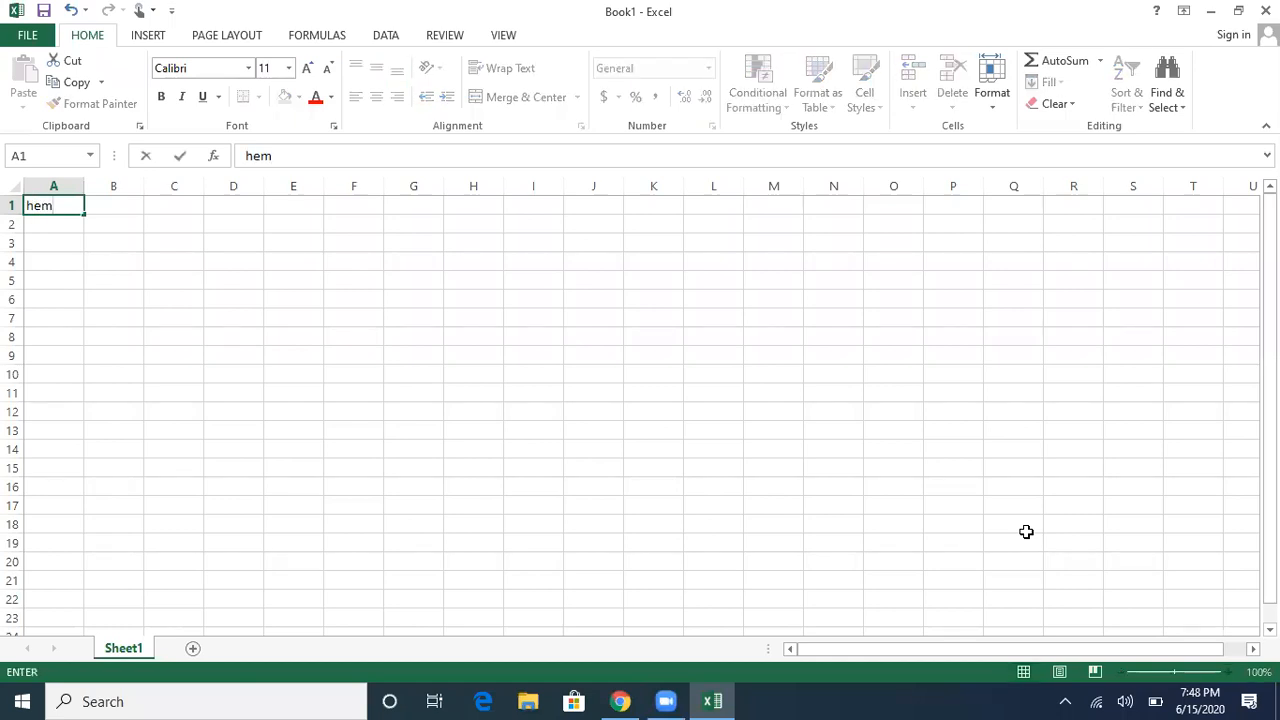
# Step: Enter a person's first and last name on two lines in A1, then return to A1
pyautogui.press('Return')
pyautogui.press('Return')
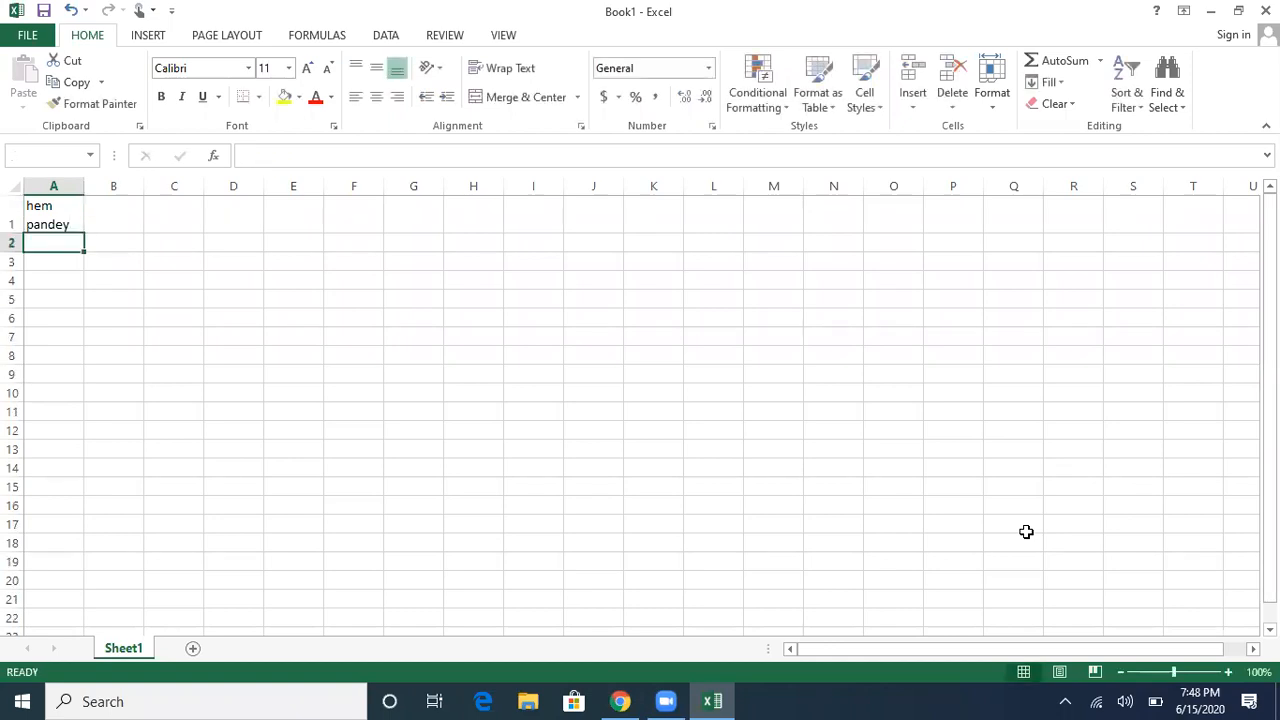
pyautogui.press('Up')
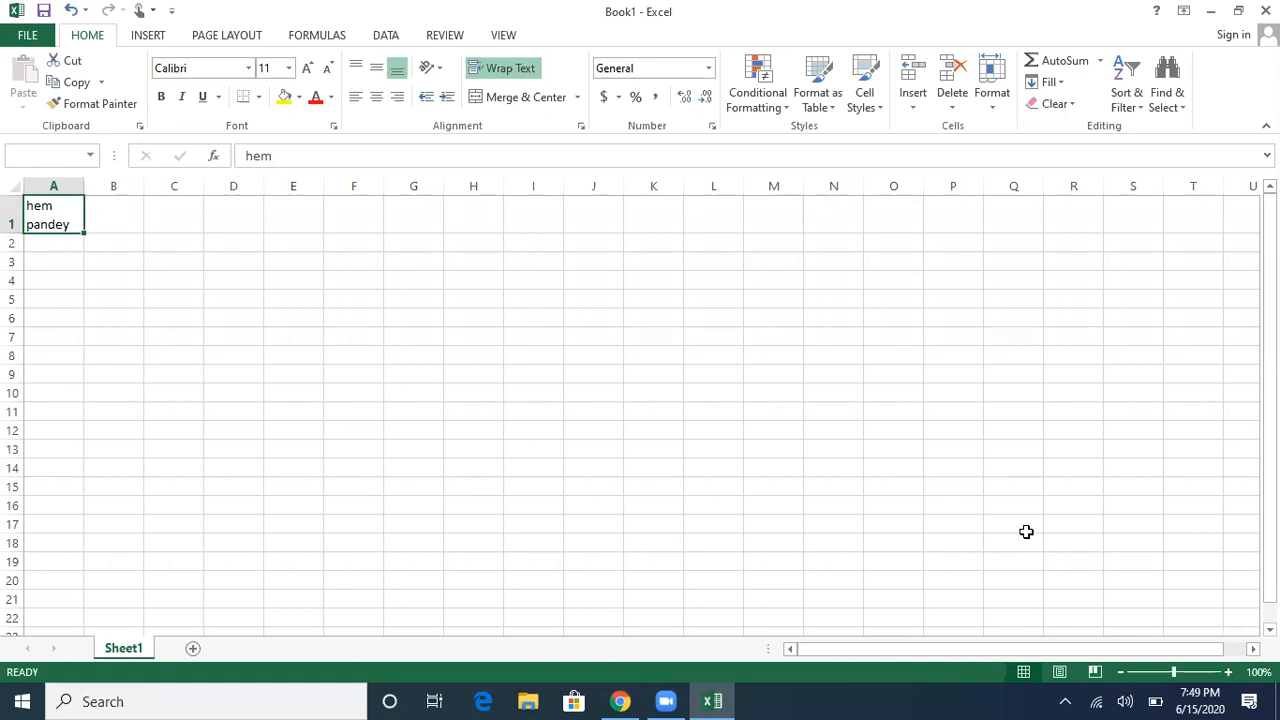
pyautogui.press('Right')
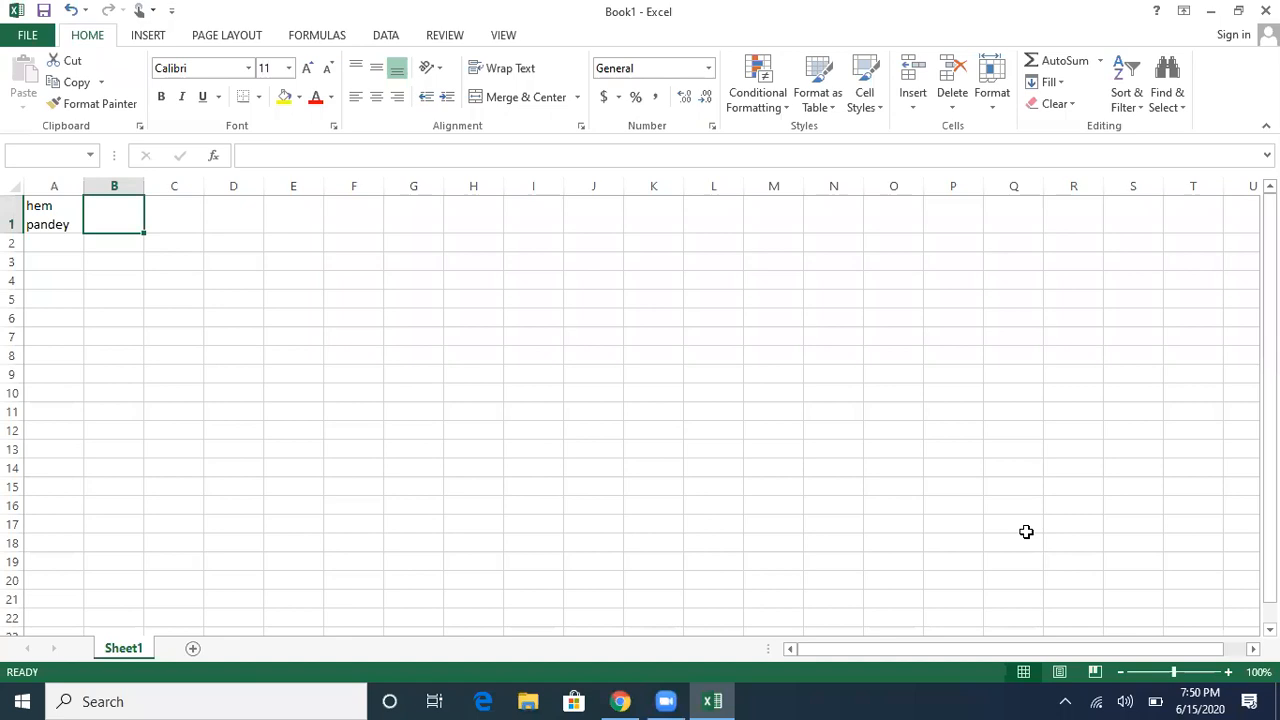
pyautogui.press('Left')
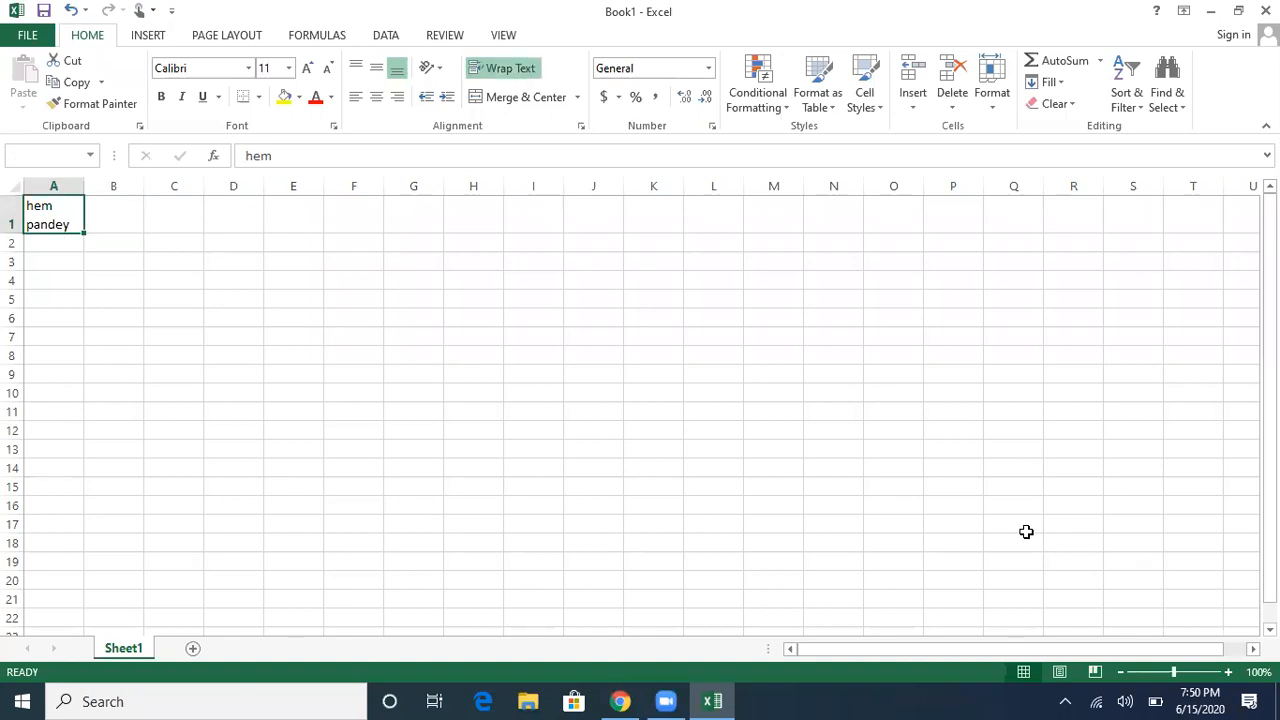
# Step: Clear the name from A1 and enter 2 and 3 in A1:A2
pyautogui.press('Delete')
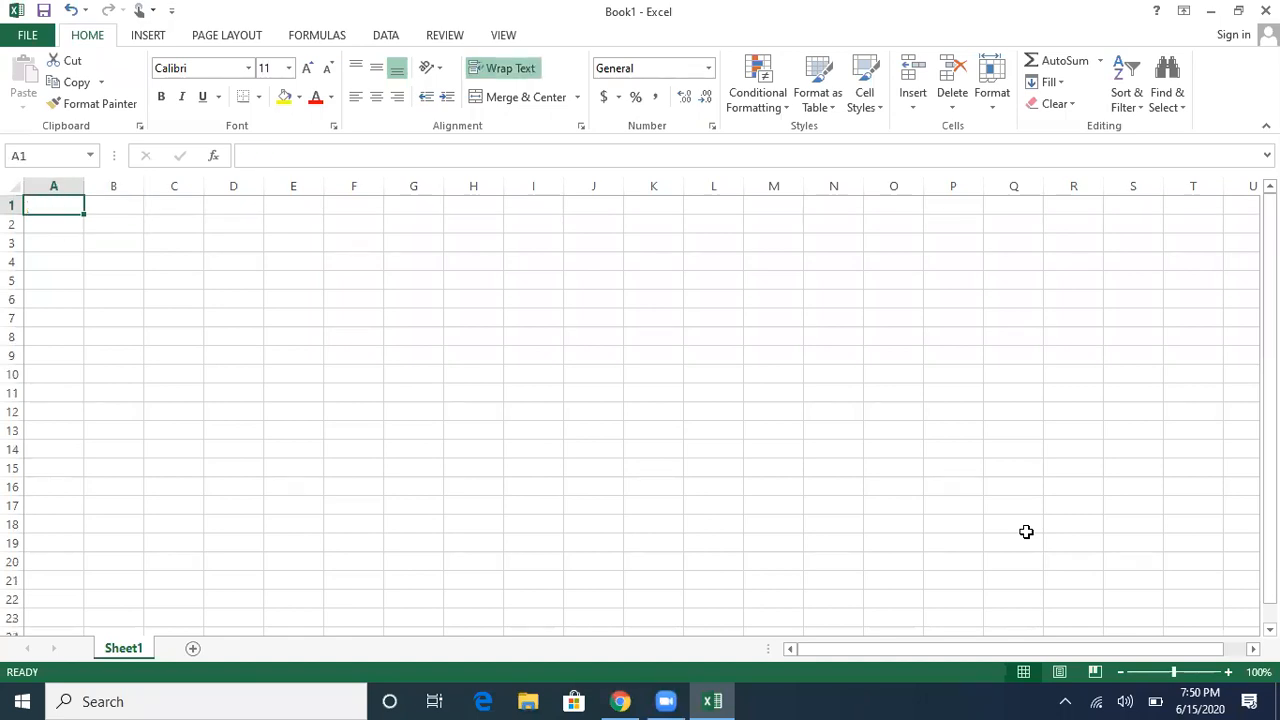
pyautogui.write('2')
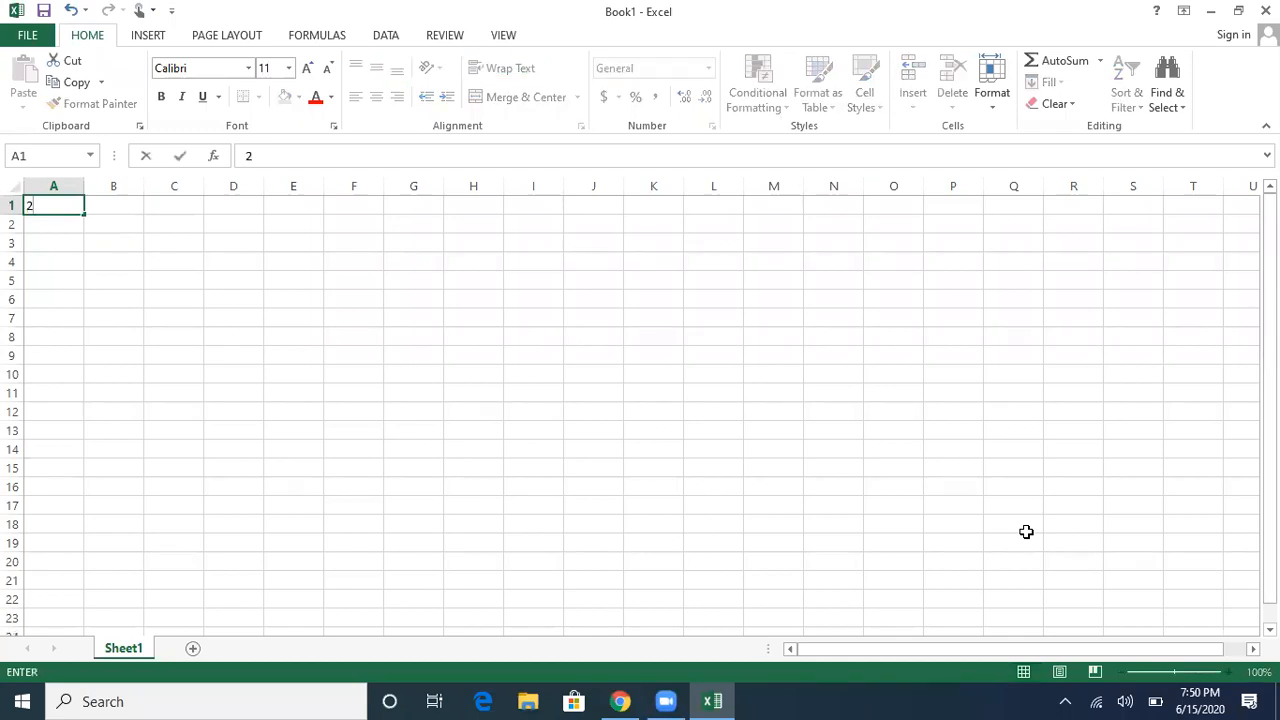
pyautogui.press('Return')
pyautogui.write('3')
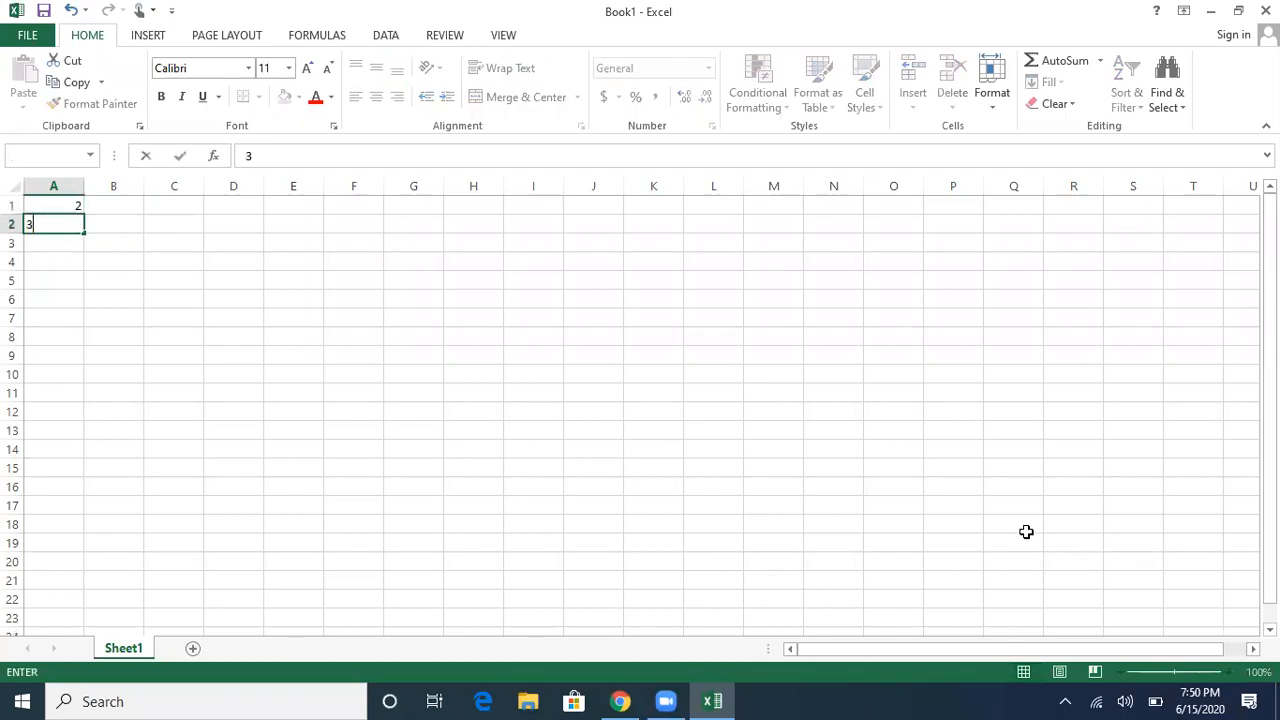
pyautogui.press('Return')
# Step: Enter 4, 5 and 6 in A3:A5, then return to cell A1
pyautogui.write('4')
pyautogui.press('Return')
pyautogui.write('5')
pyautogui.press('Return')
pyautogui.write('6')
pyautogui.press('Return')
pyautogui.write('=')
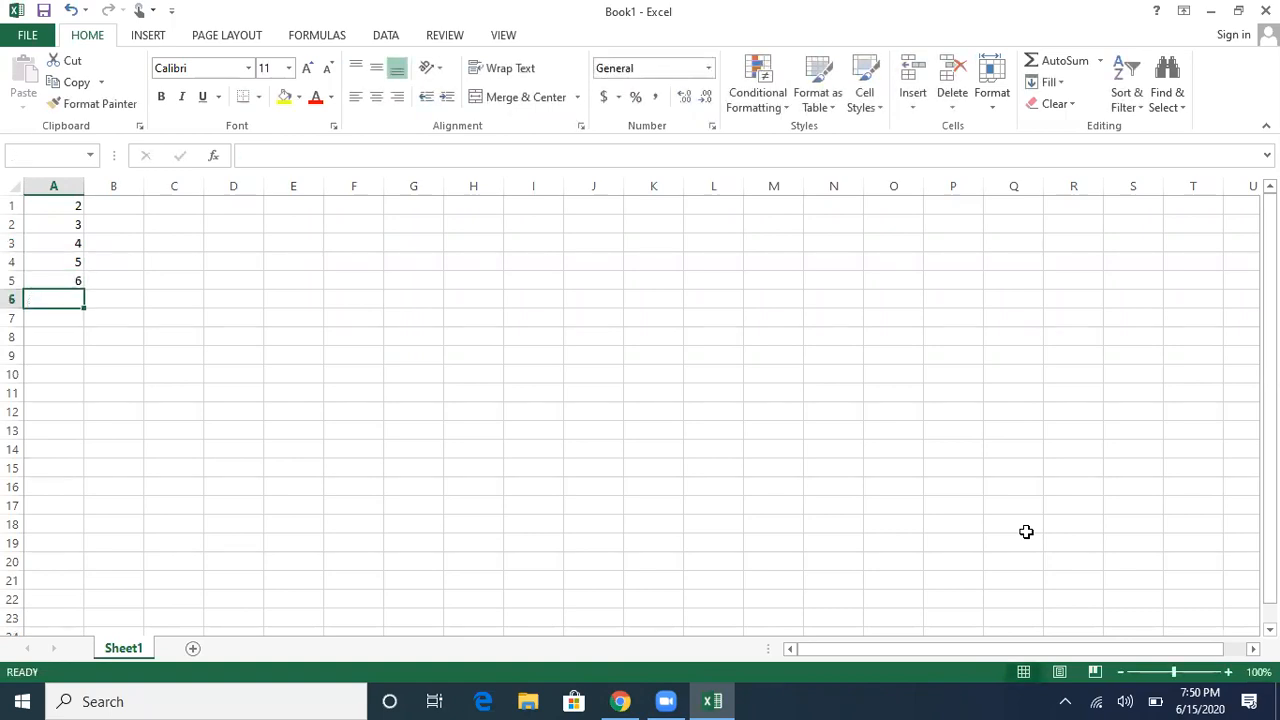
pyautogui.hotkey('ctrl', 'Home')
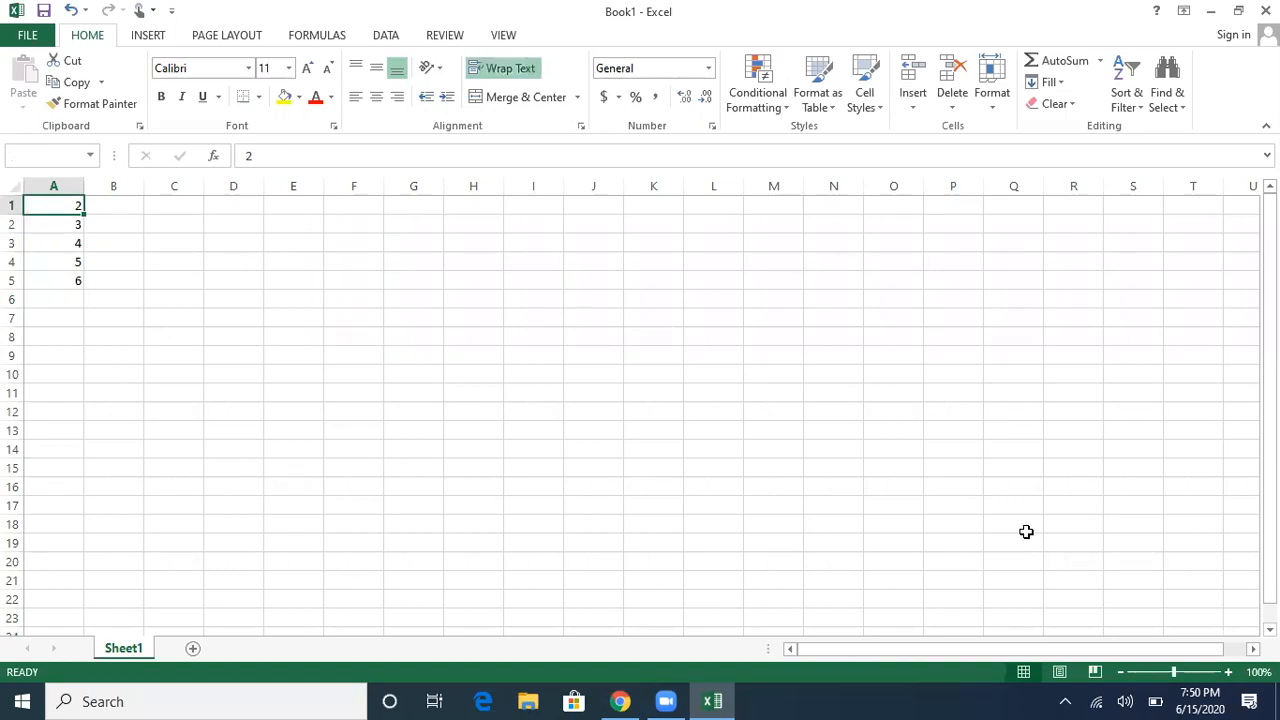
pyautogui.press('Down')
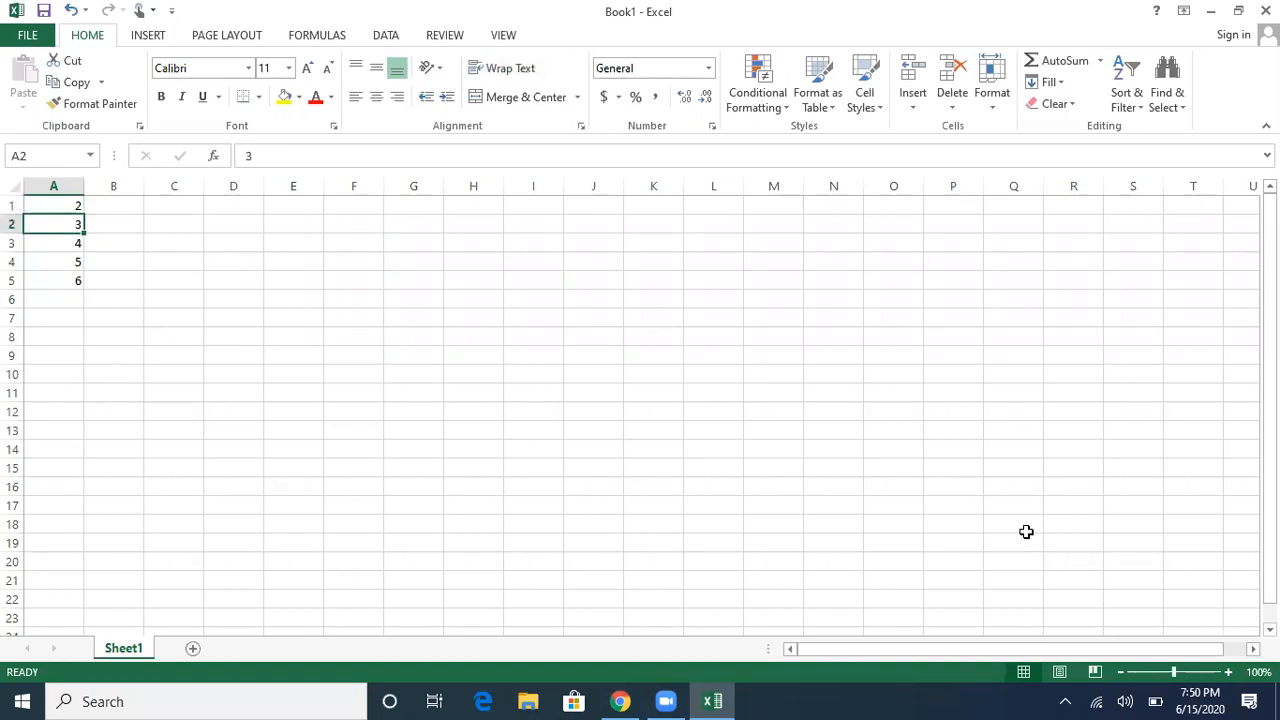
pyautogui.press('Down')
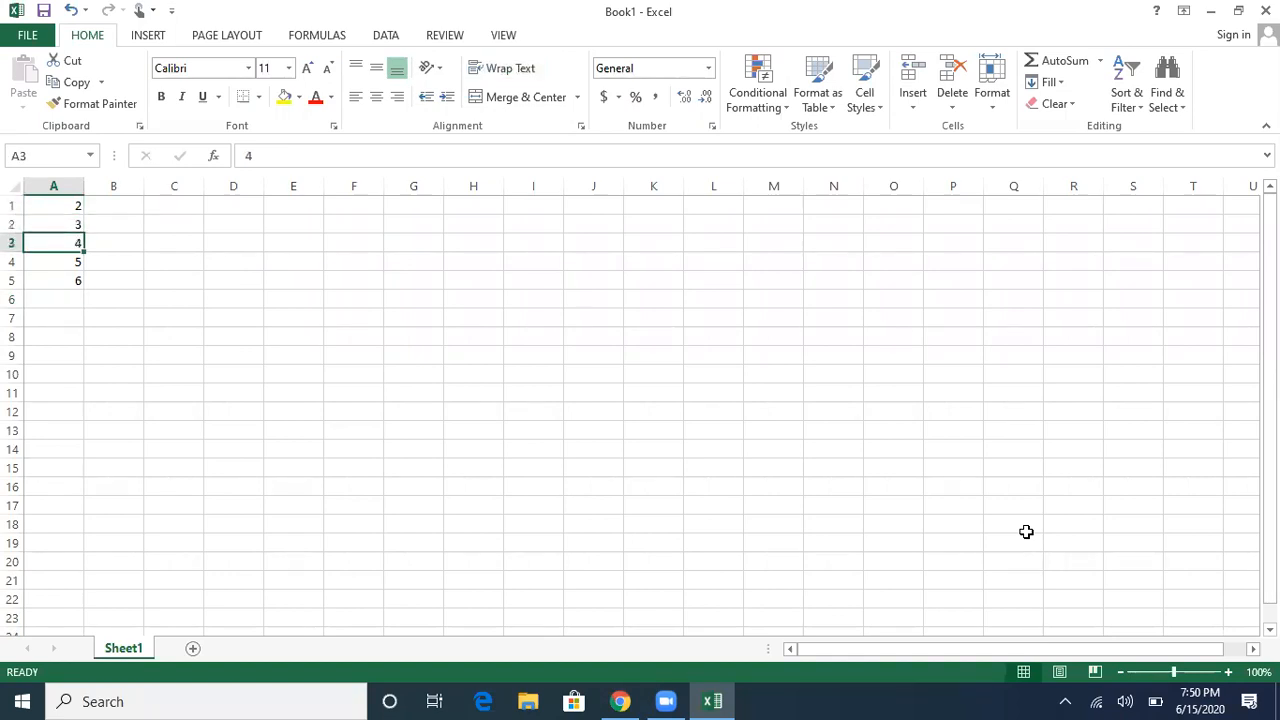
pyautogui.press('Down')
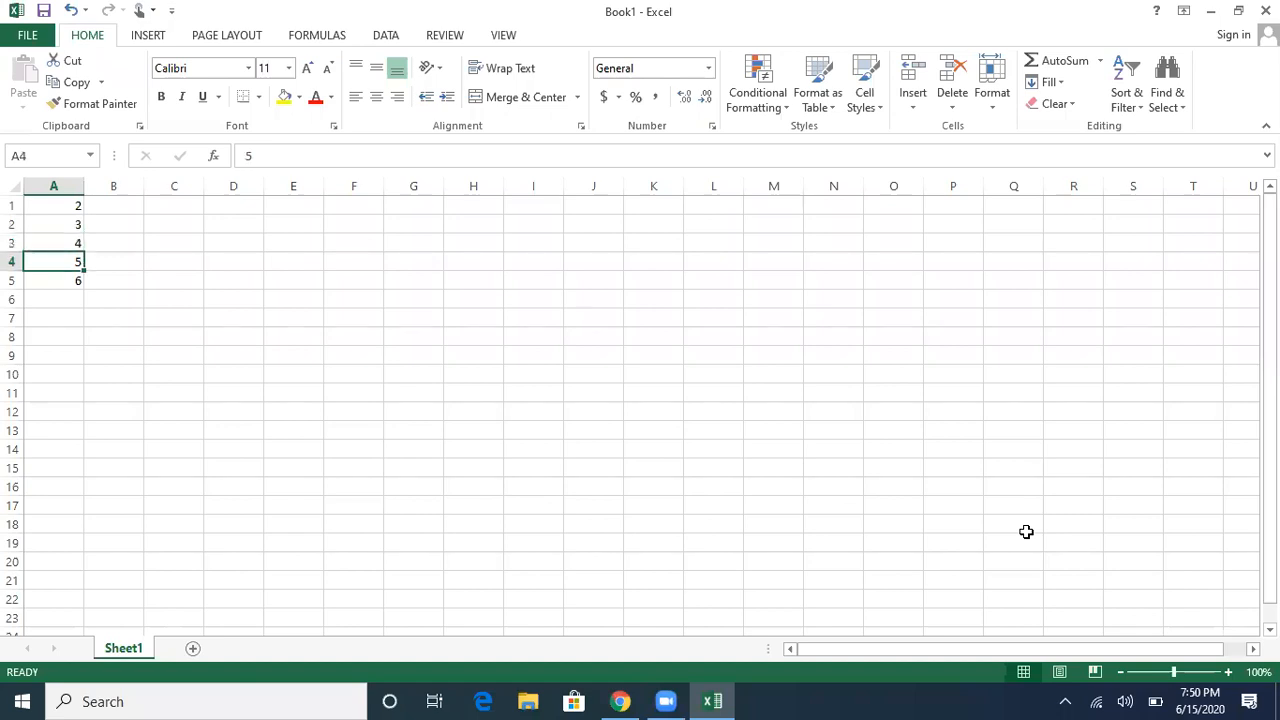
pyautogui.press('Down')
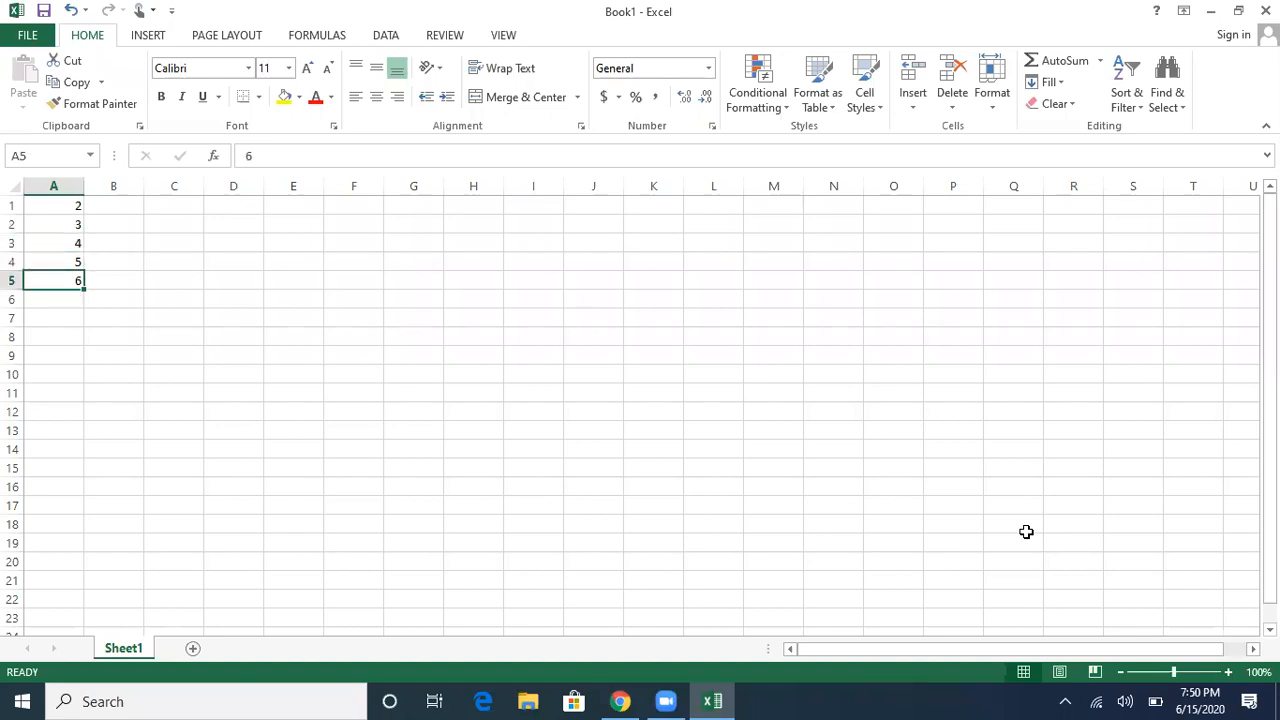
pyautogui.press('Down')
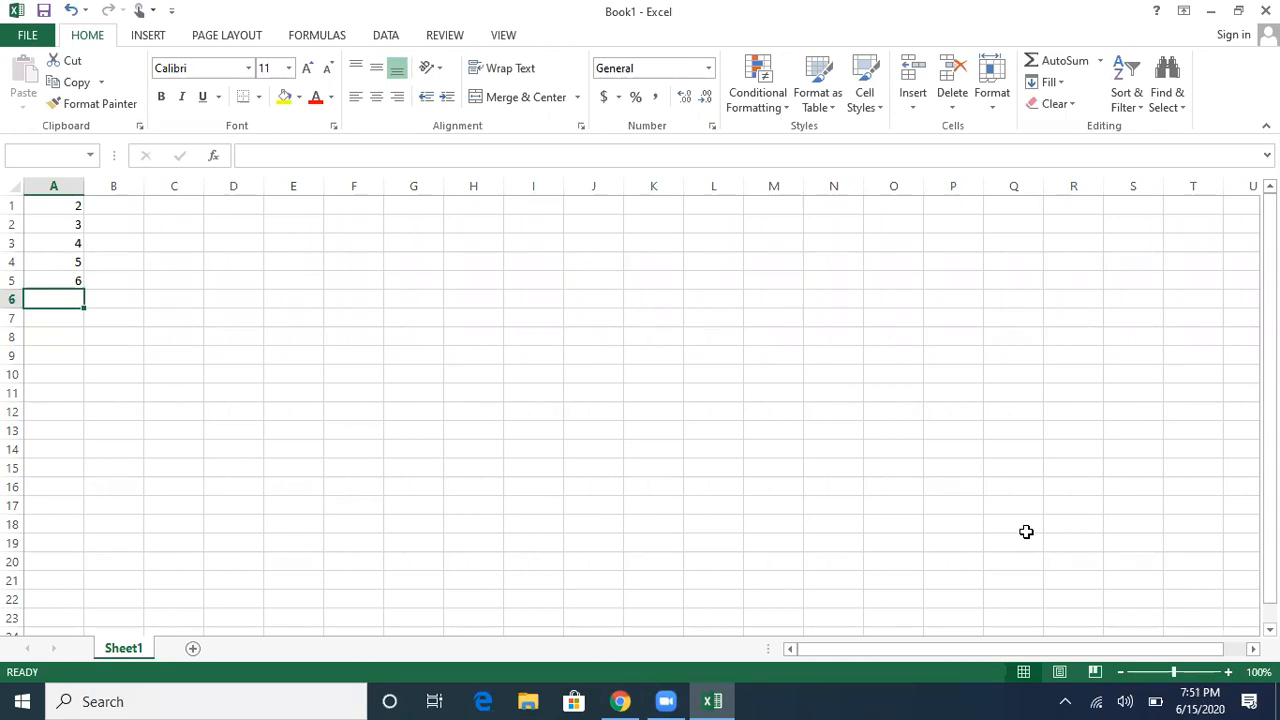
# Step: Select A1:A6 and bring up its Quick Analysis options
pyautogui.hotkey('ctrl', 'g')
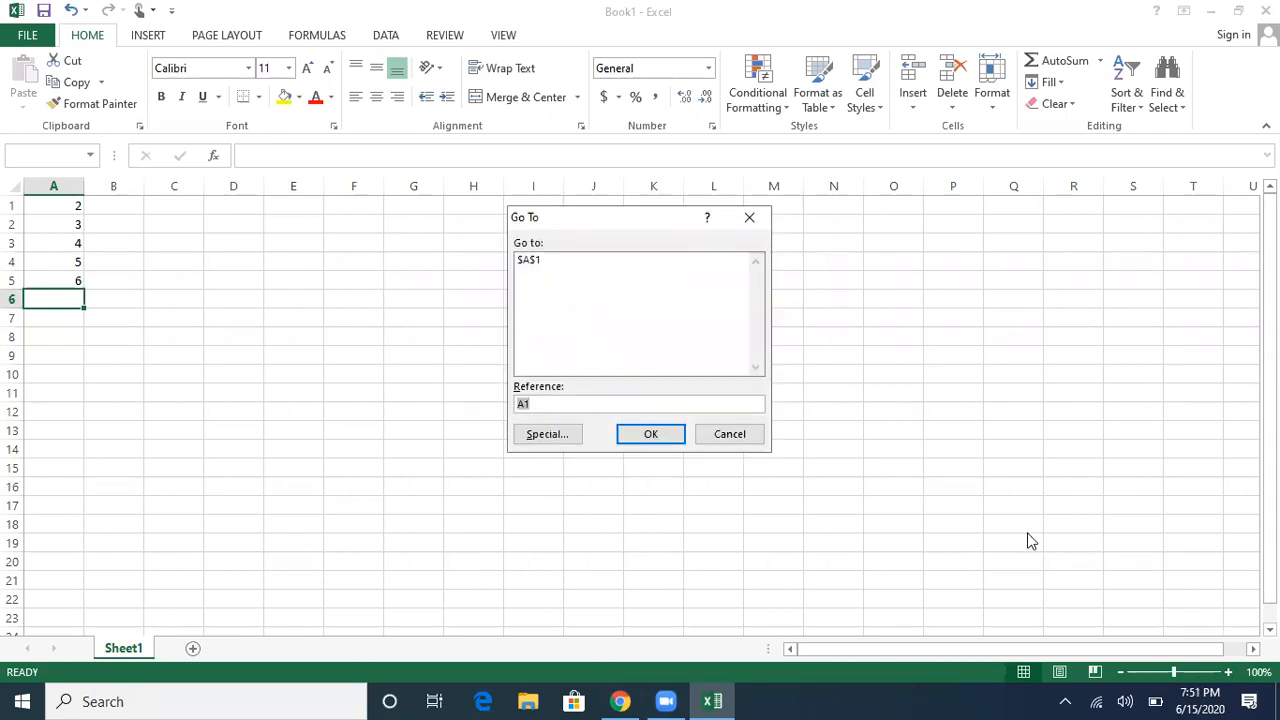
pyautogui.write('a1:a6')
pyautogui.press('Return')
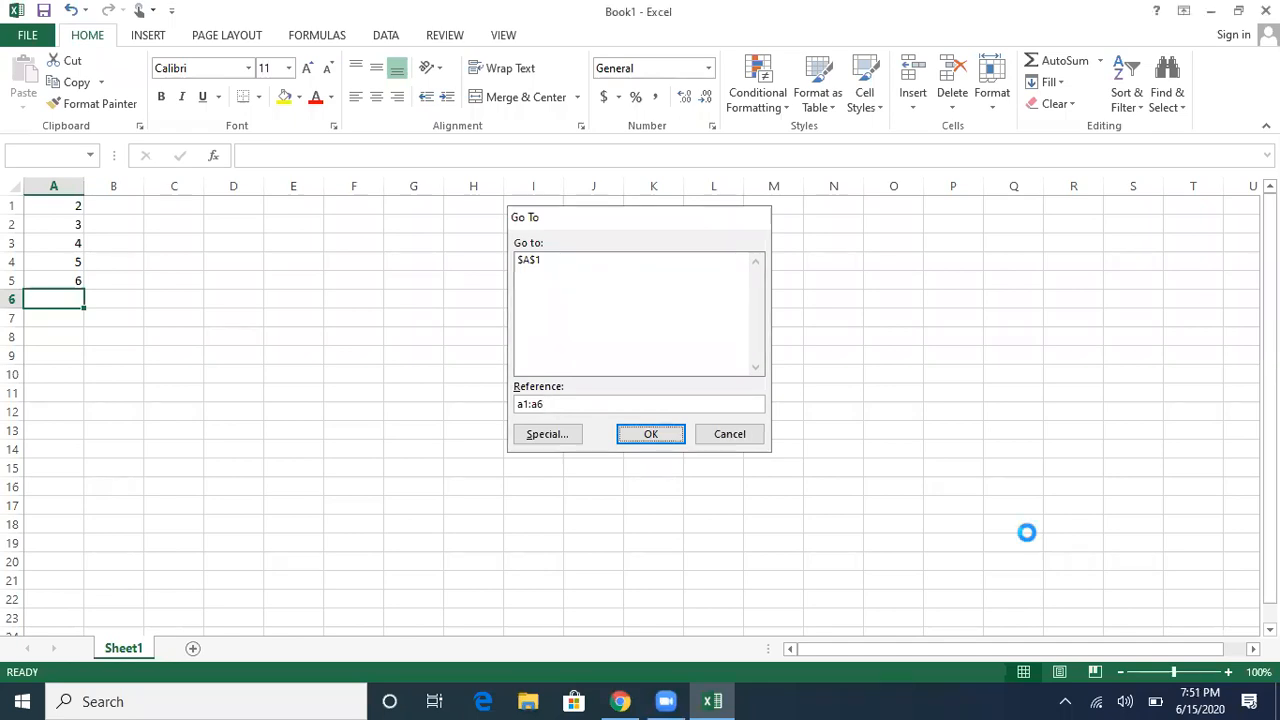
pyautogui.hotkey('ctrl', 'q')
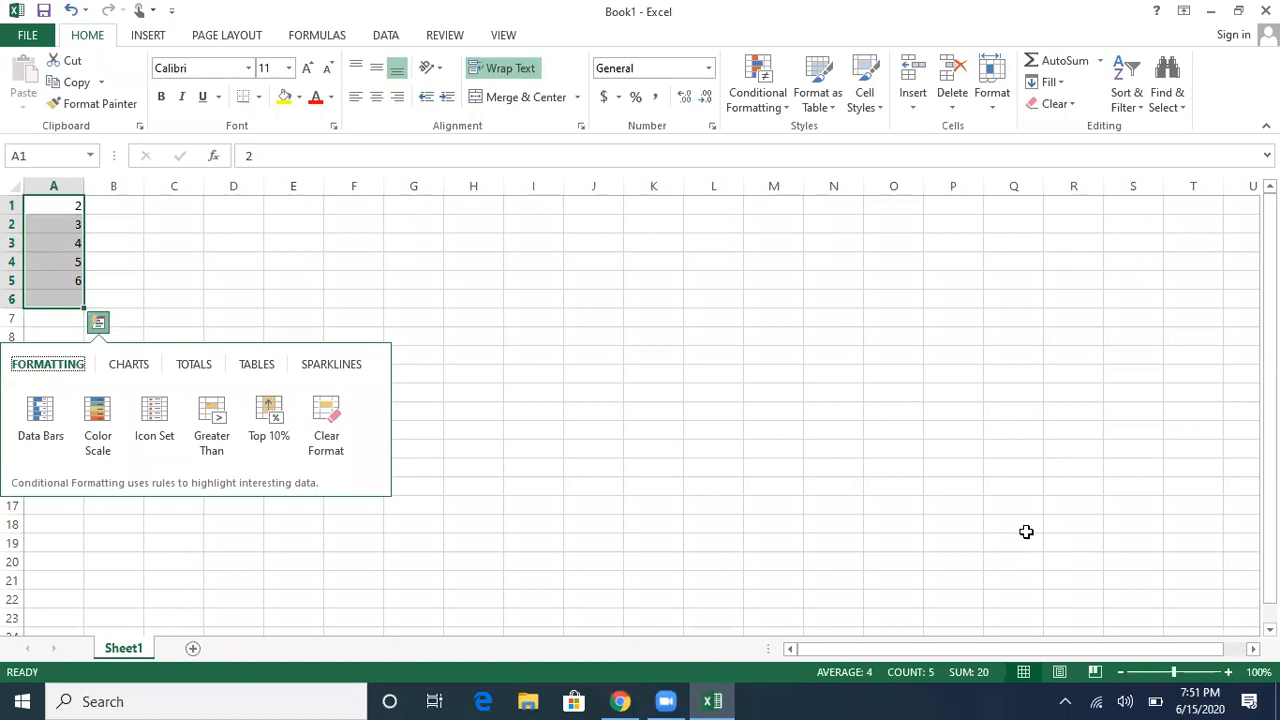
# Step: Dismiss the Quick Analysis options, reopening and closing them once more
pyautogui.press('Escape')
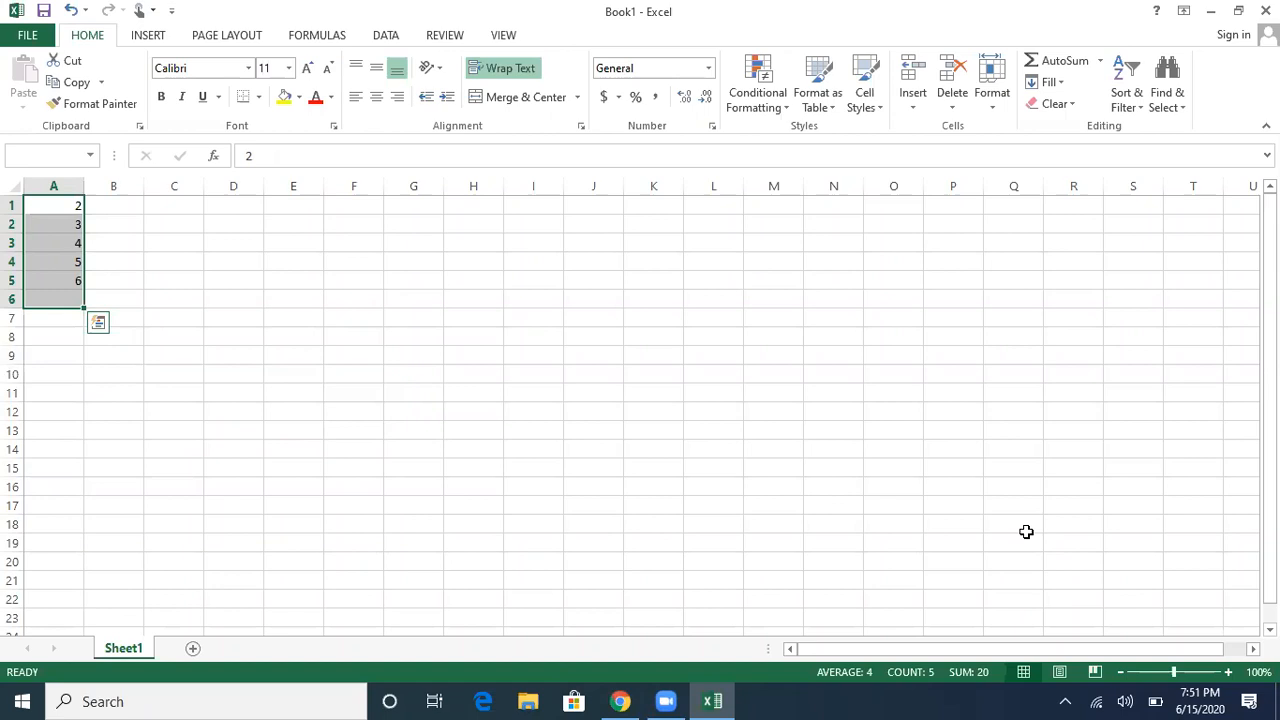
pyautogui.hotkey('ctrl', 'q')
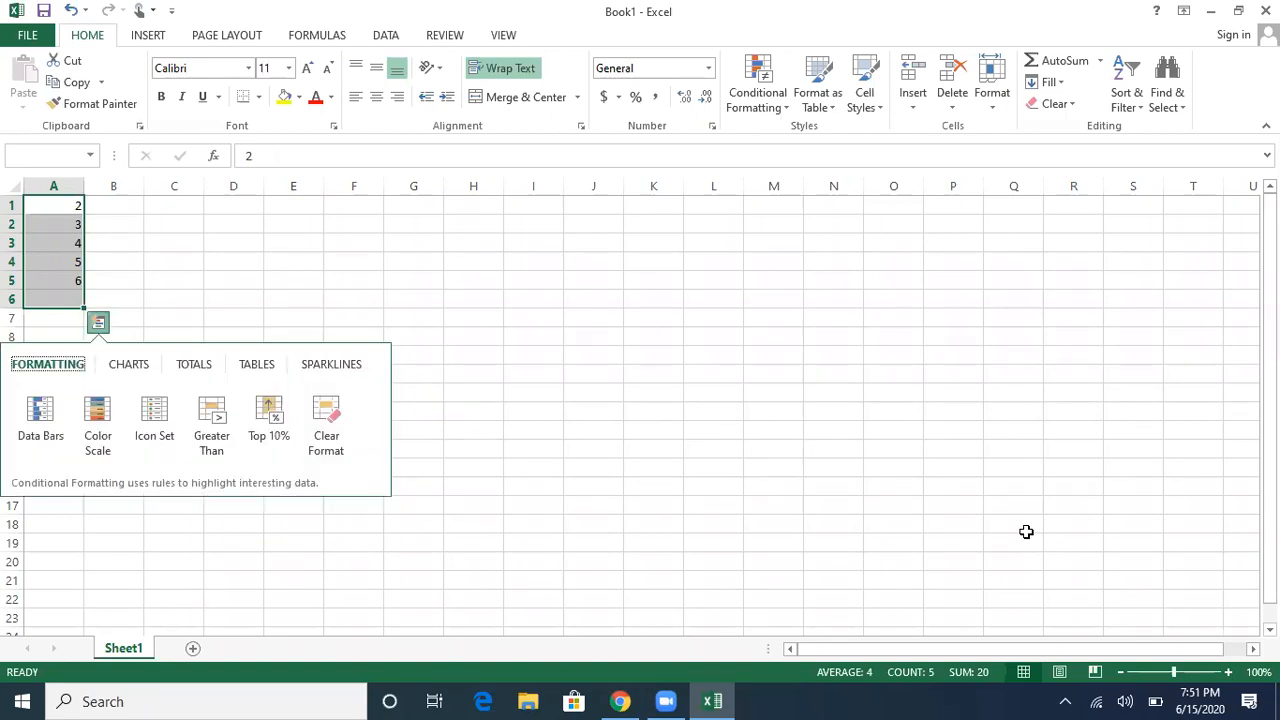
pyautogui.press('Escape')
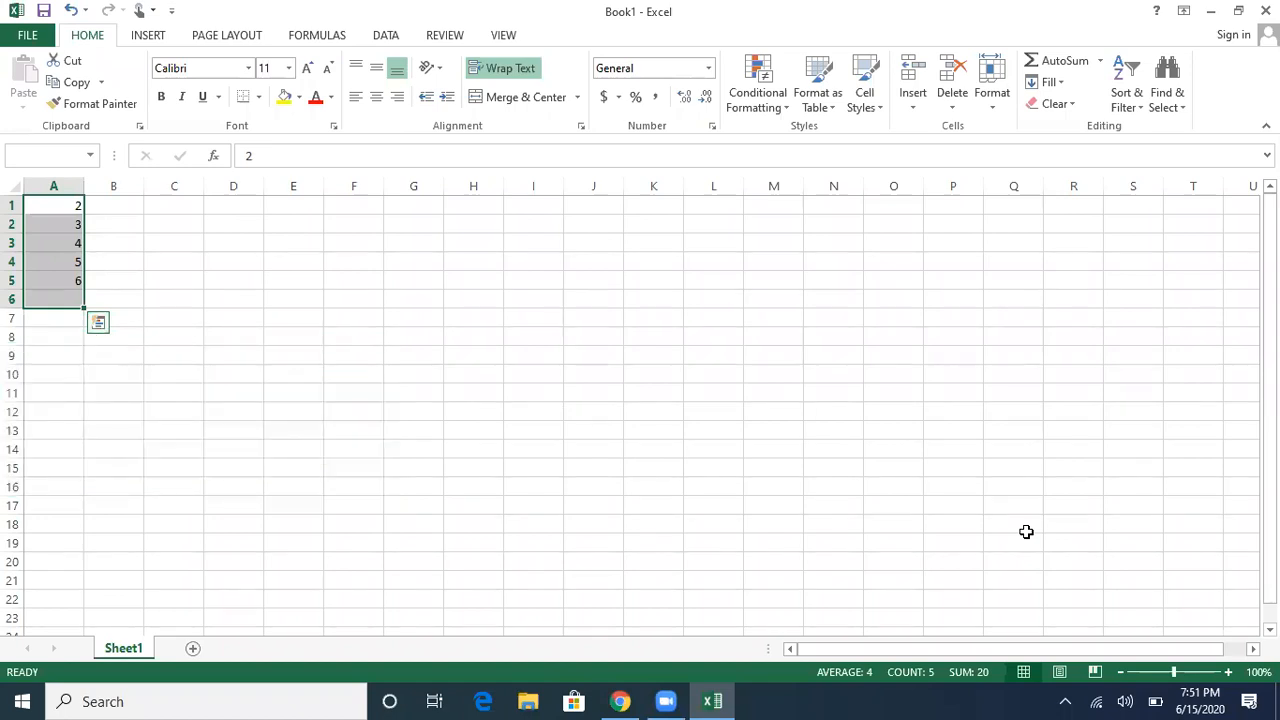
# Step: Move through the Insert and Page Layout ribbon commands to the Formulas commands
pyautogui.hotkey('alt', 'h')
pyautogui.hotkey('alt', 'n')
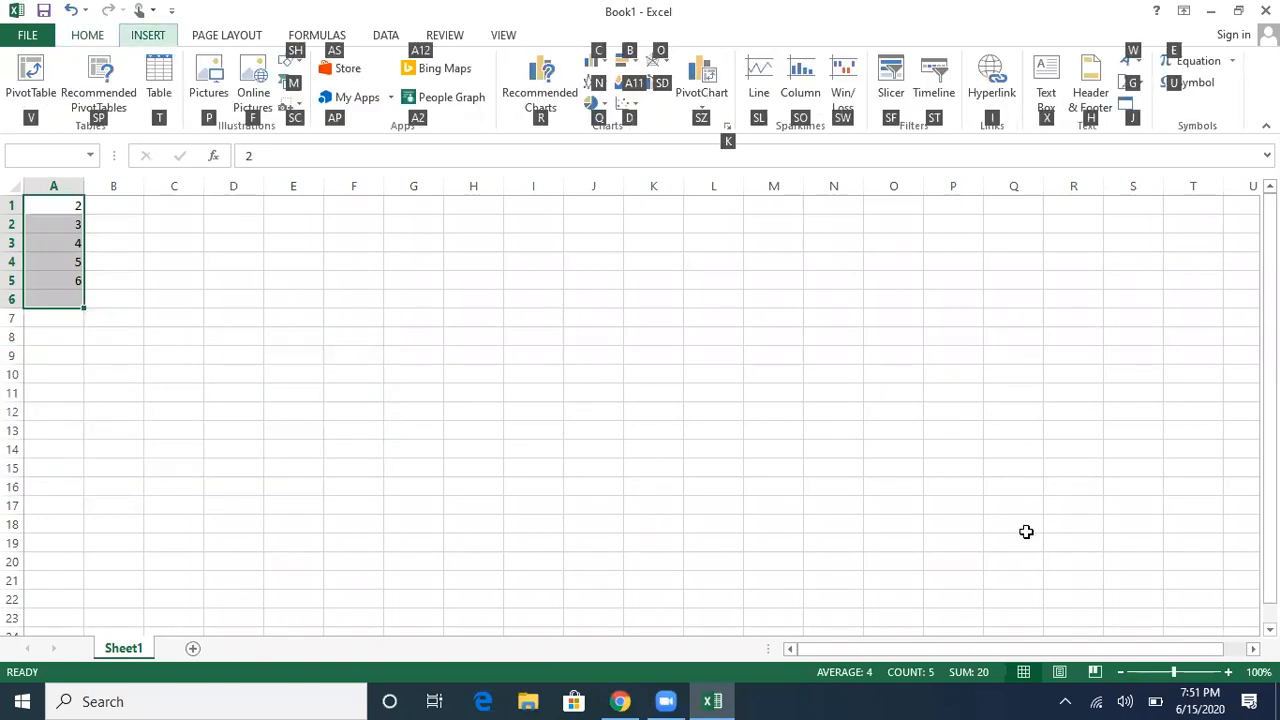
pyautogui.press('v')
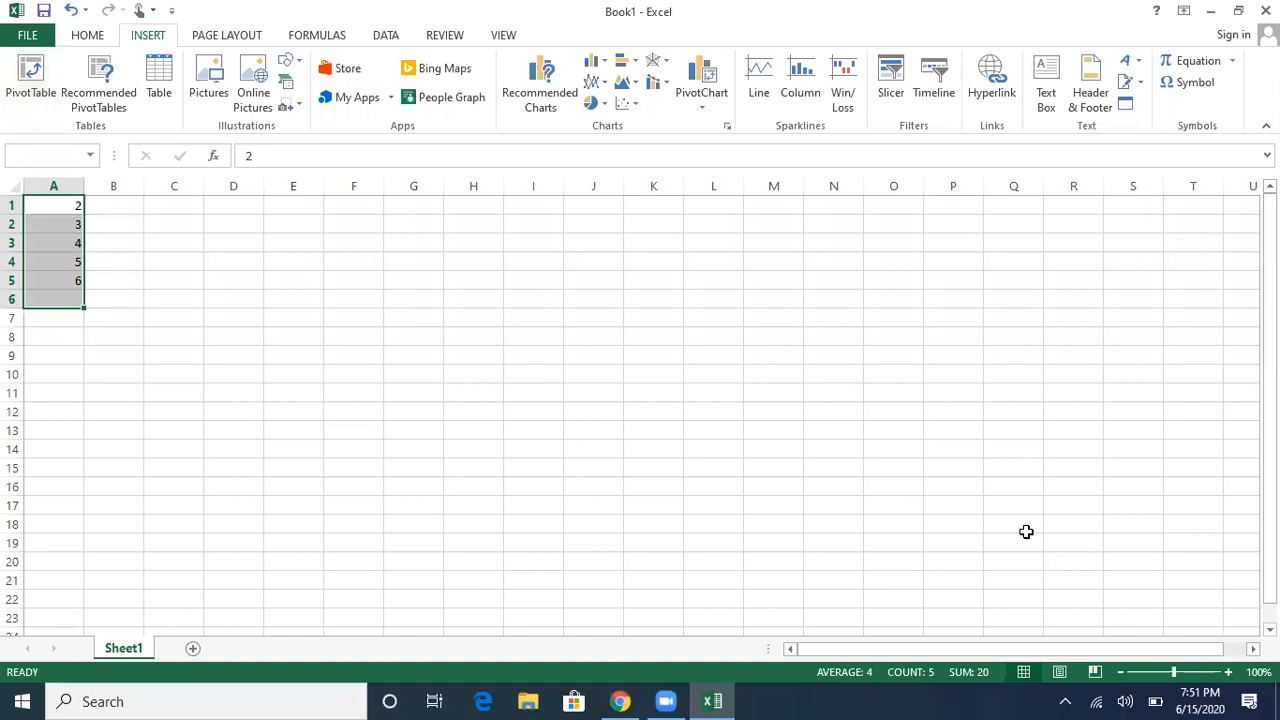
pyautogui.press('alt')
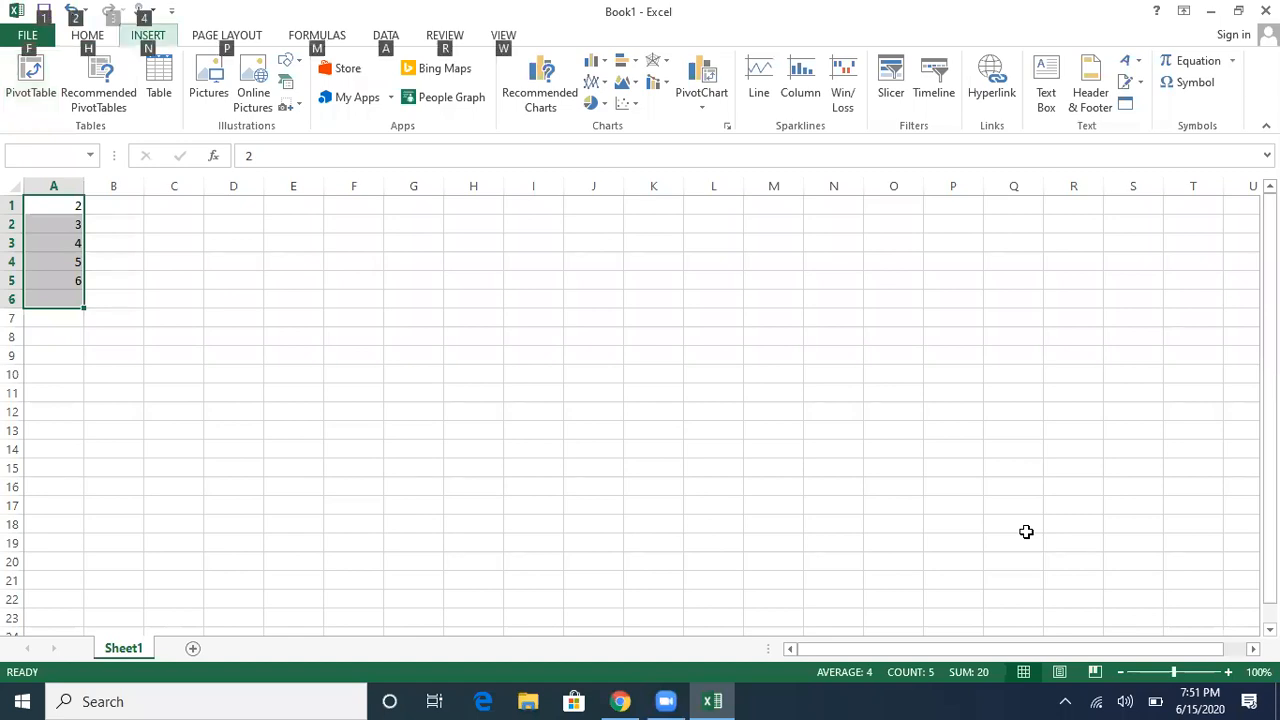
pyautogui.press('p')
pyautogui.press('alt')
pyautogui.press('m')
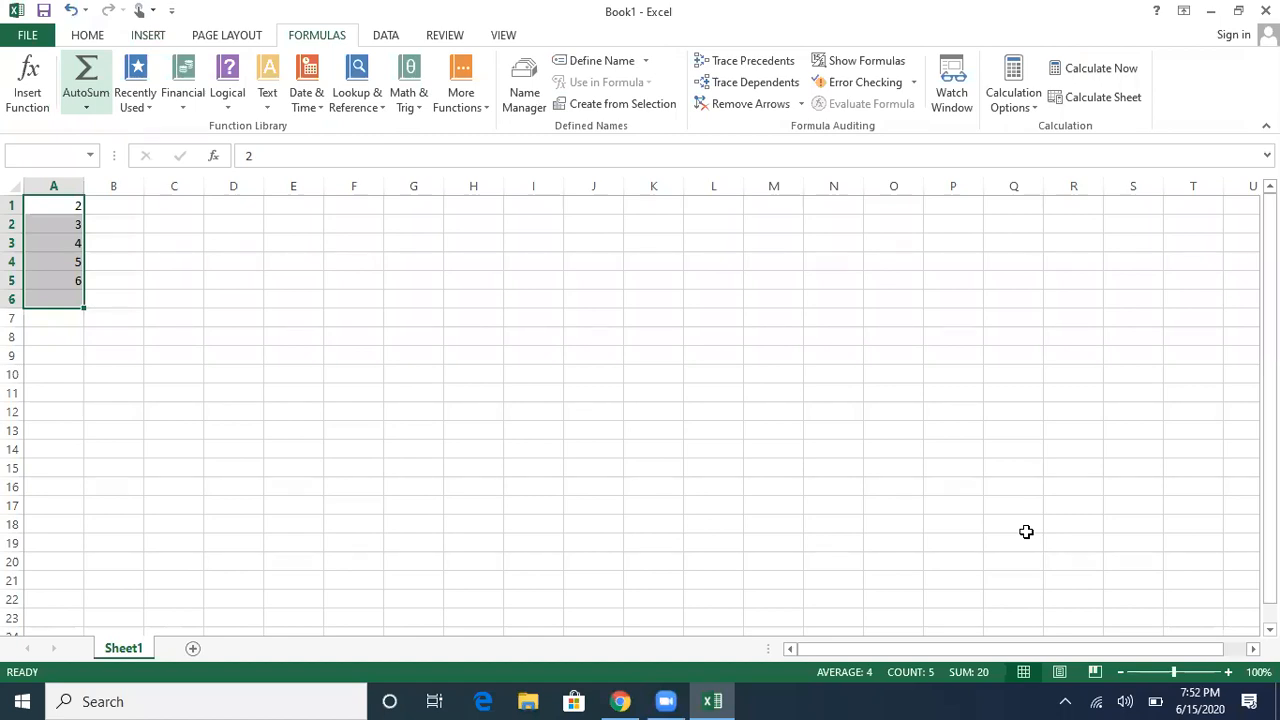
# Step: Choose Sum from the quick calculations list to put the total 20 in A6
pyautogui.hotkey('alt', 'Down')
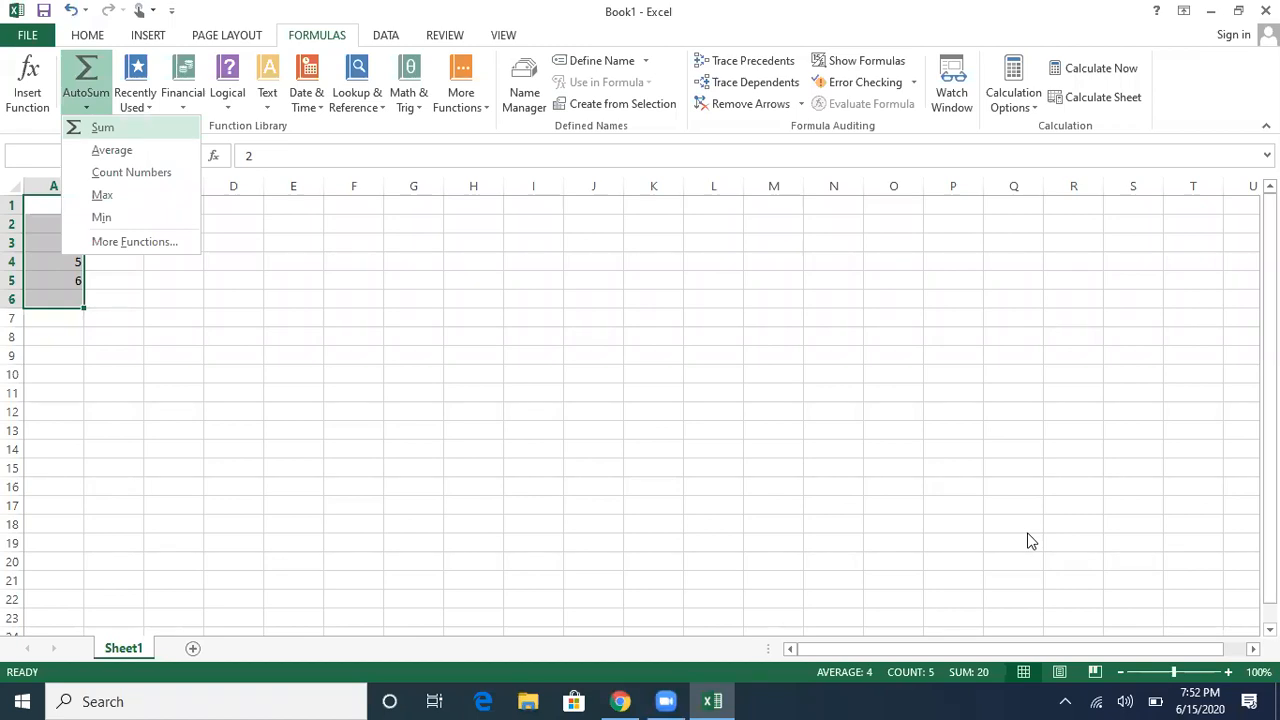
pyautogui.press('Down')
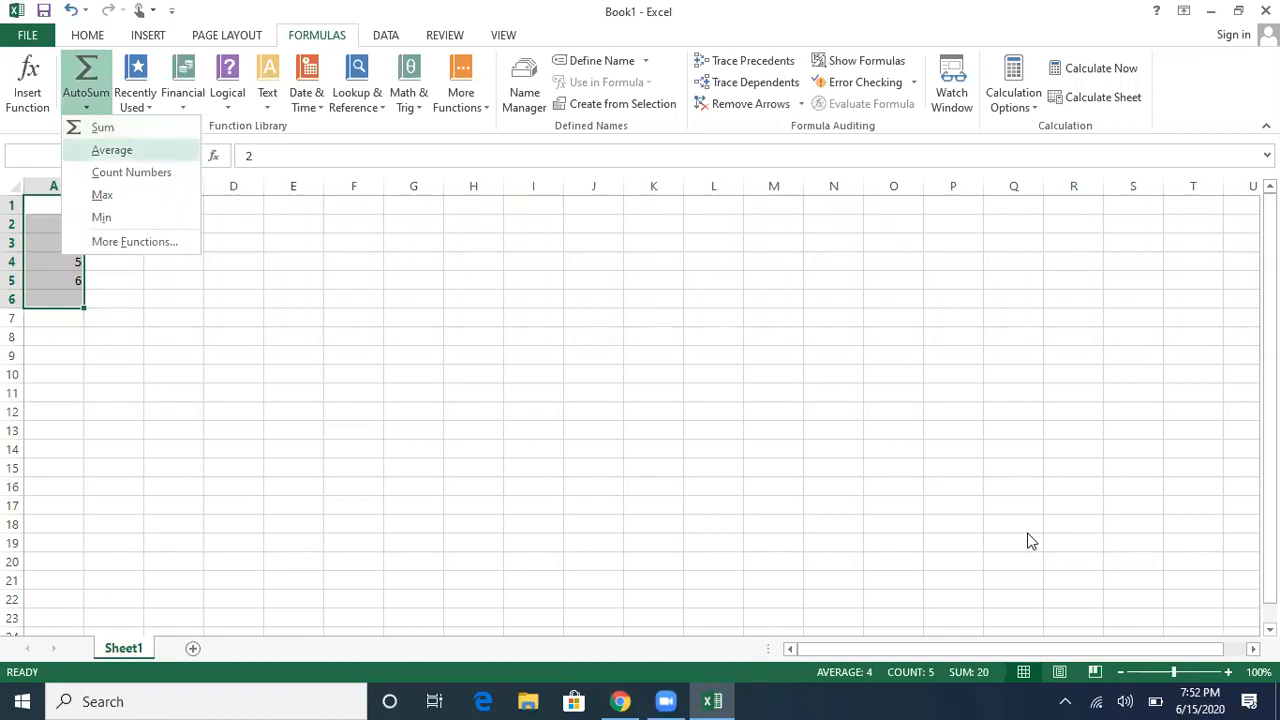
pyautogui.press('Down')
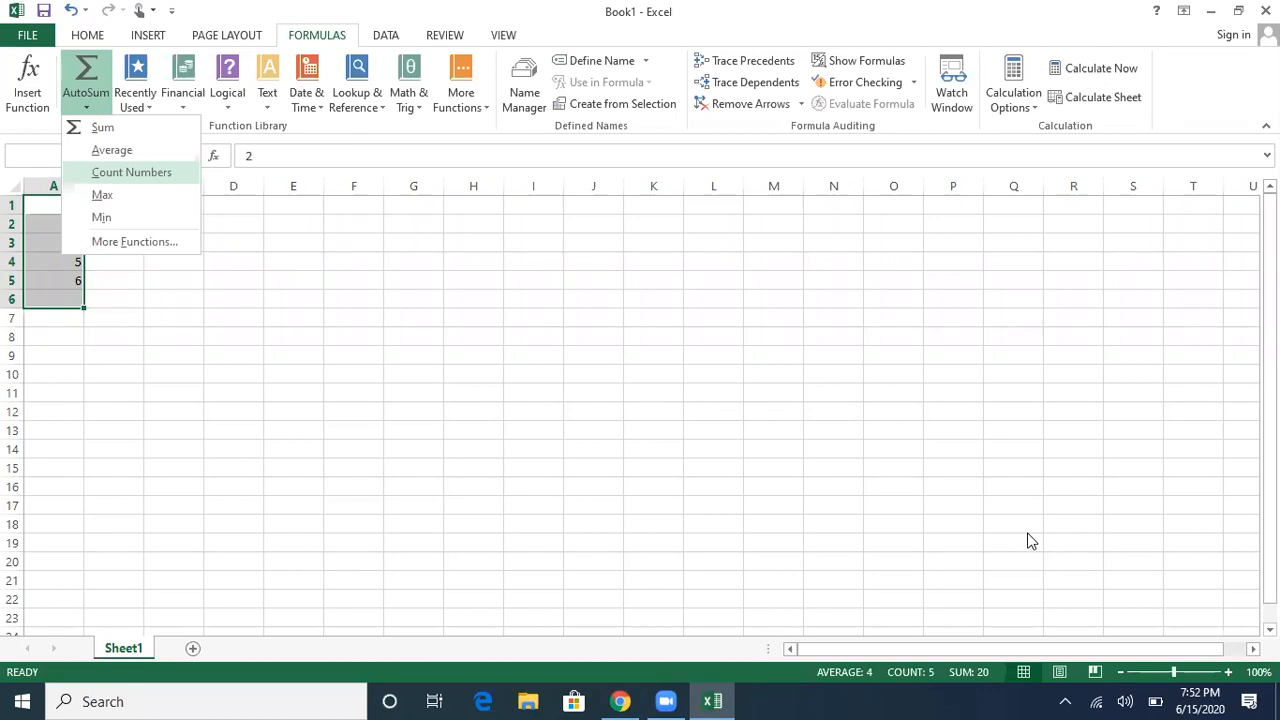
pyautogui.press('Down')
pyautogui.press('Up')
pyautogui.press('Down')
pyautogui.press('Up')
pyautogui.press('Up')
pyautogui.press('Up')
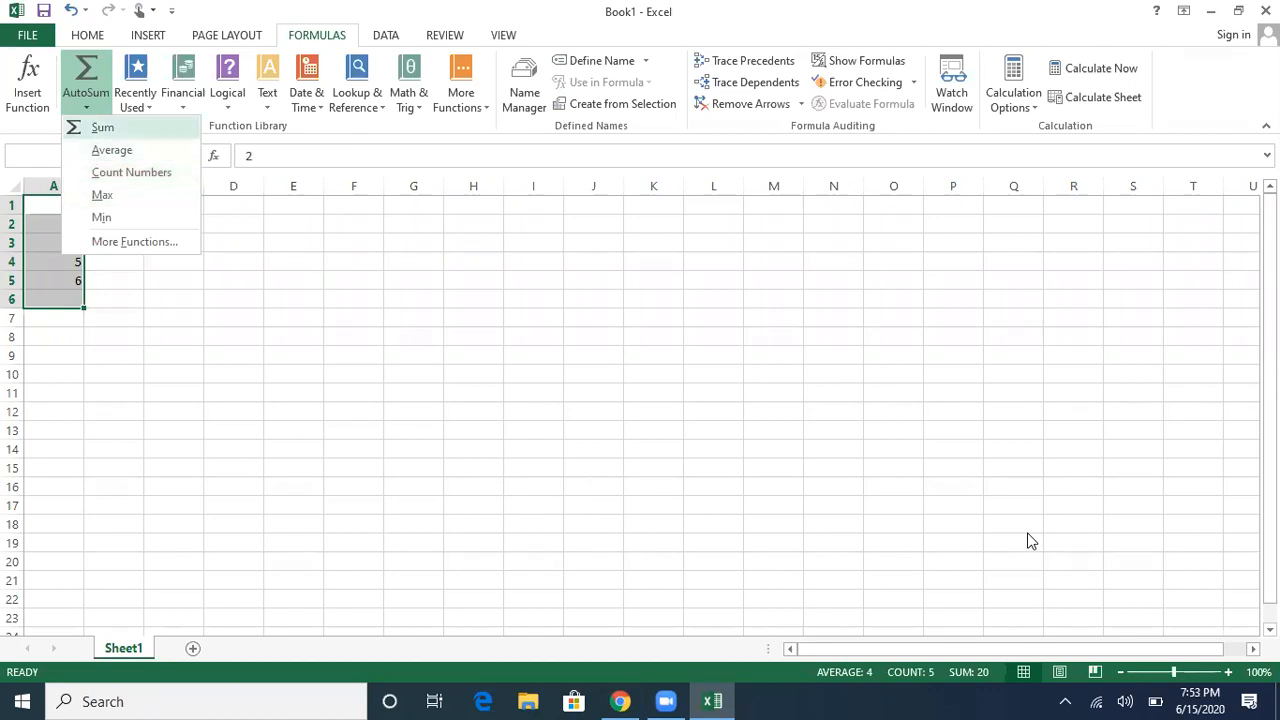
pyautogui.press('Return')
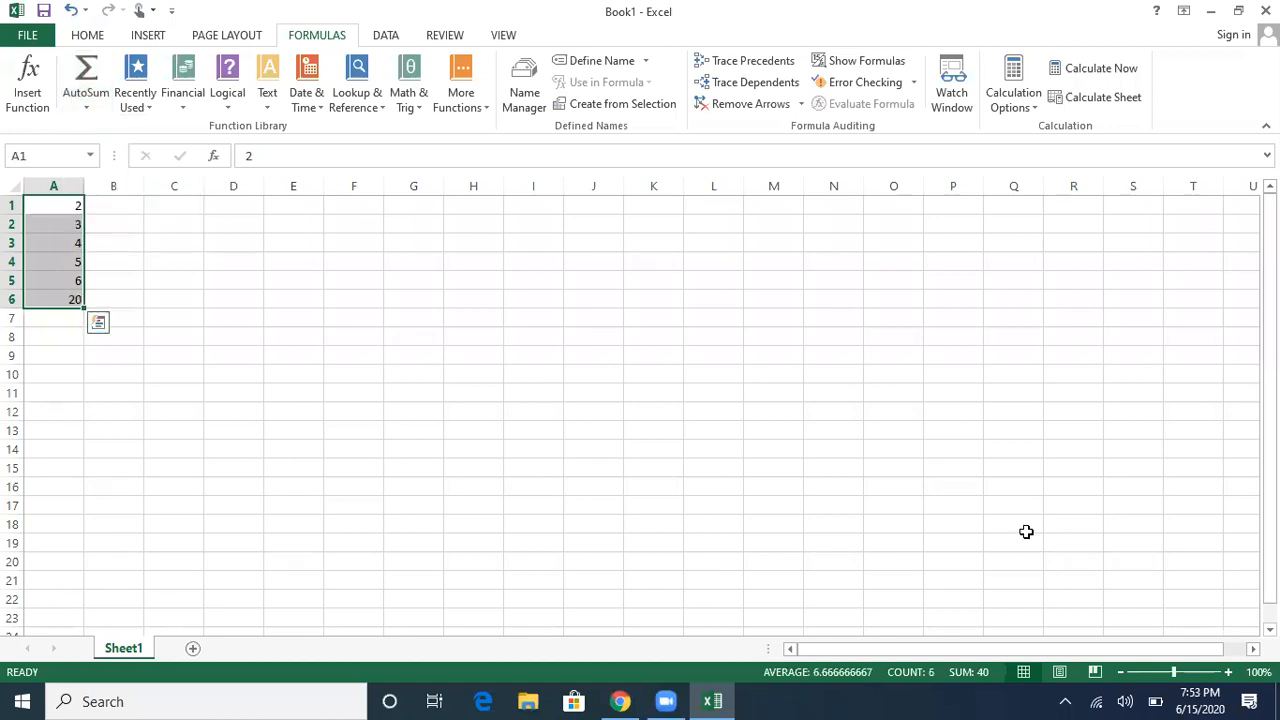
pyautogui.hotkey('ctrl', 'q')
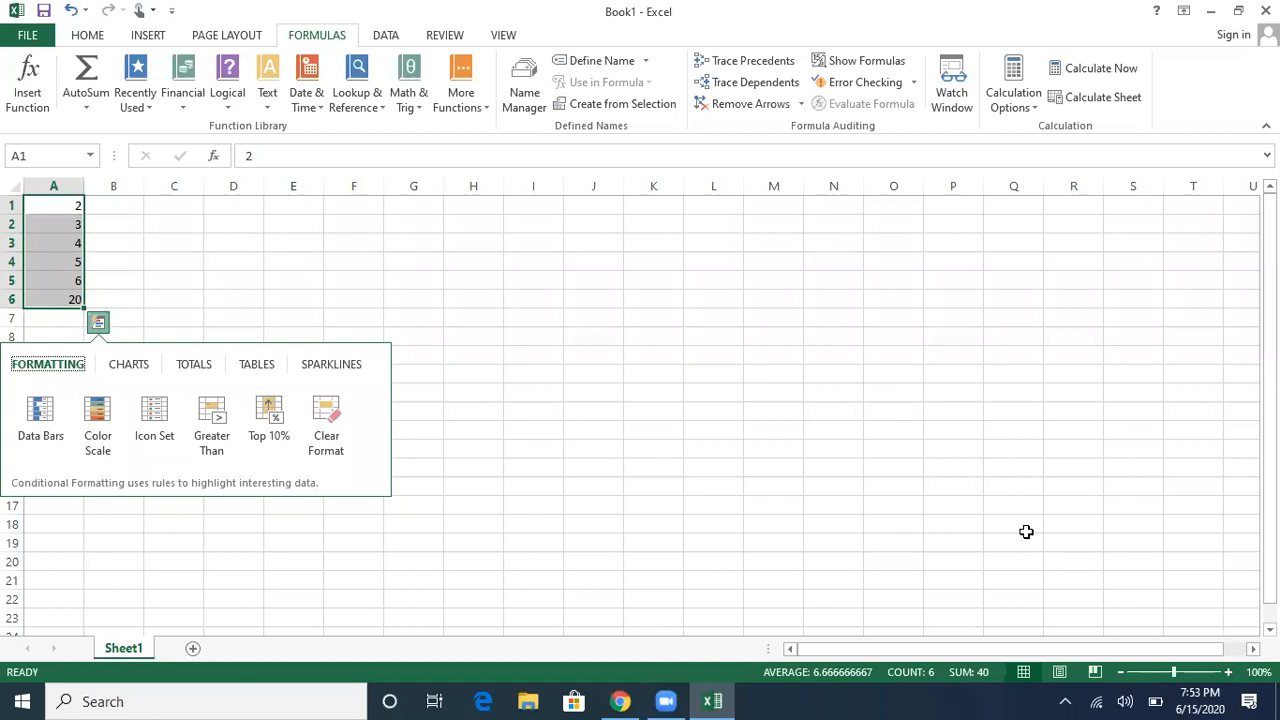
# Step: Close Quick Analysis and step down column A, keeping 2–6 and total 20
pyautogui.press('Escape')
pyautogui.press('Escape')
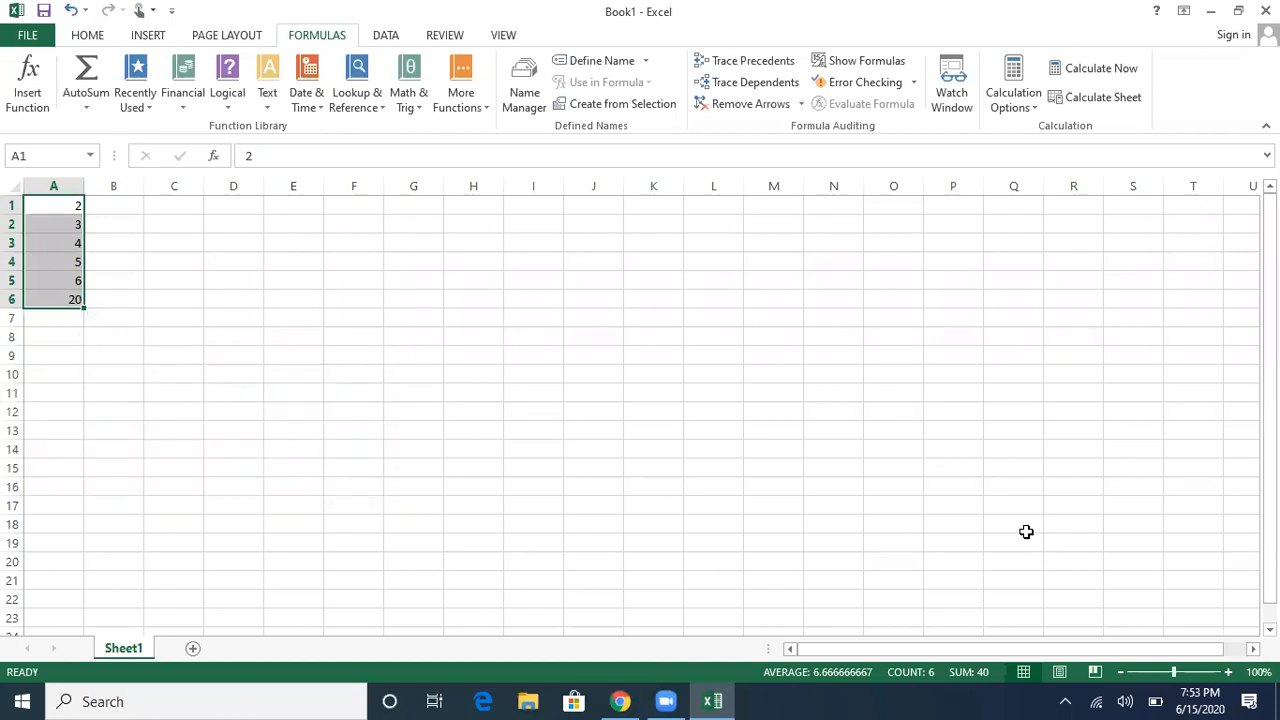
pyautogui.press('Down')
pyautogui.press('Down')
pyautogui.press('Down')
pyautogui.press('Down')
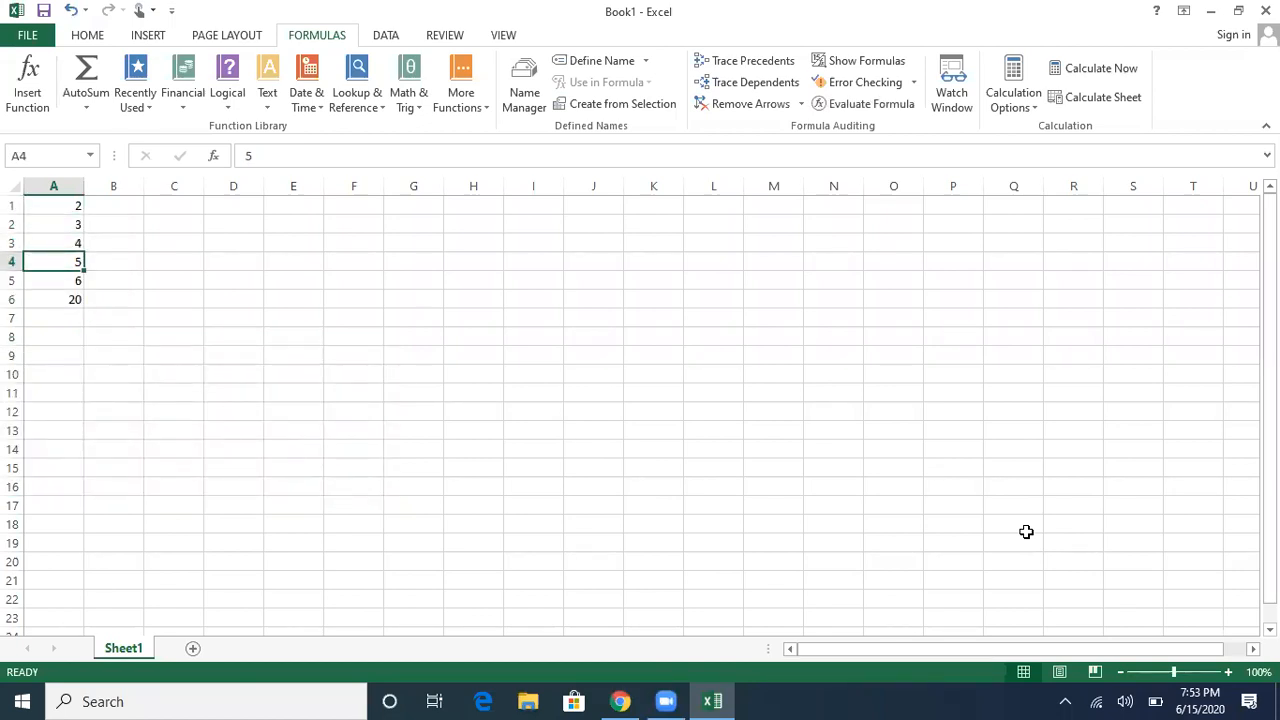
pyautogui.press('Down')
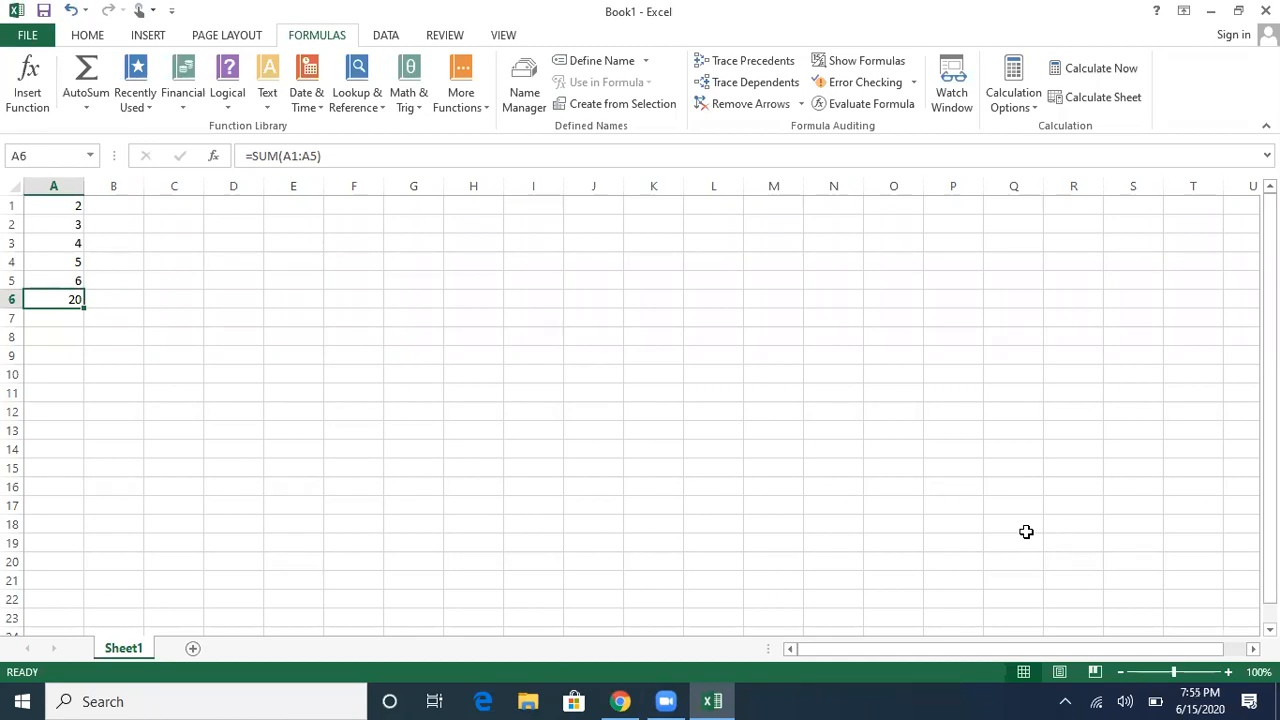
# Step: Clear the numbers and total from A1:A6 and return to A1
pyautogui.hotkey('ctrl', 'shift', 'Up')
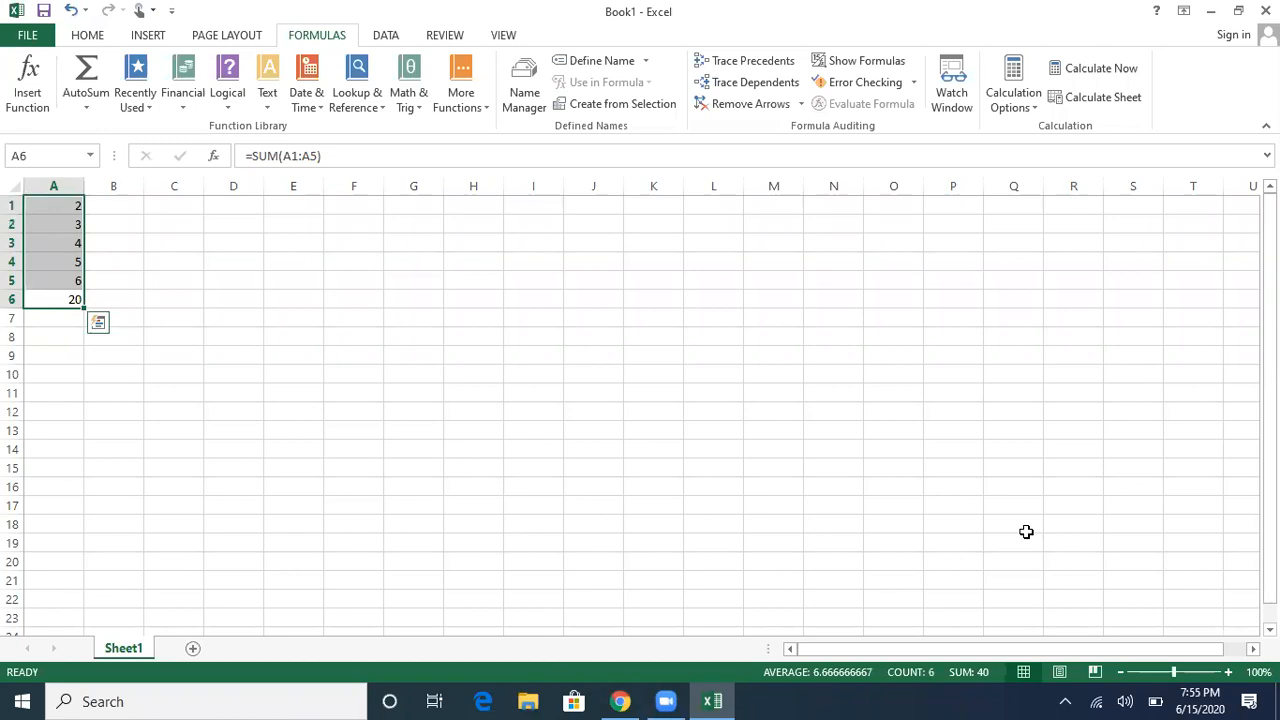
pyautogui.press('Delete')
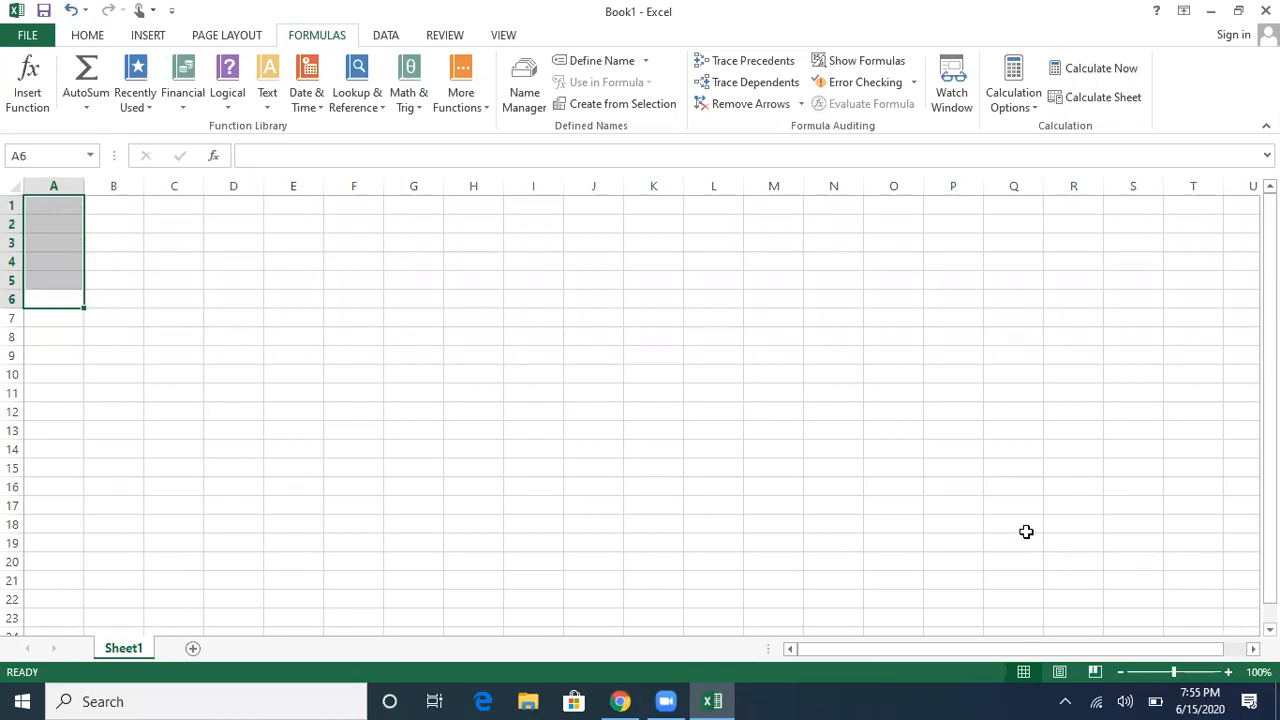
pyautogui.hotkey('ctrl', 'Home')
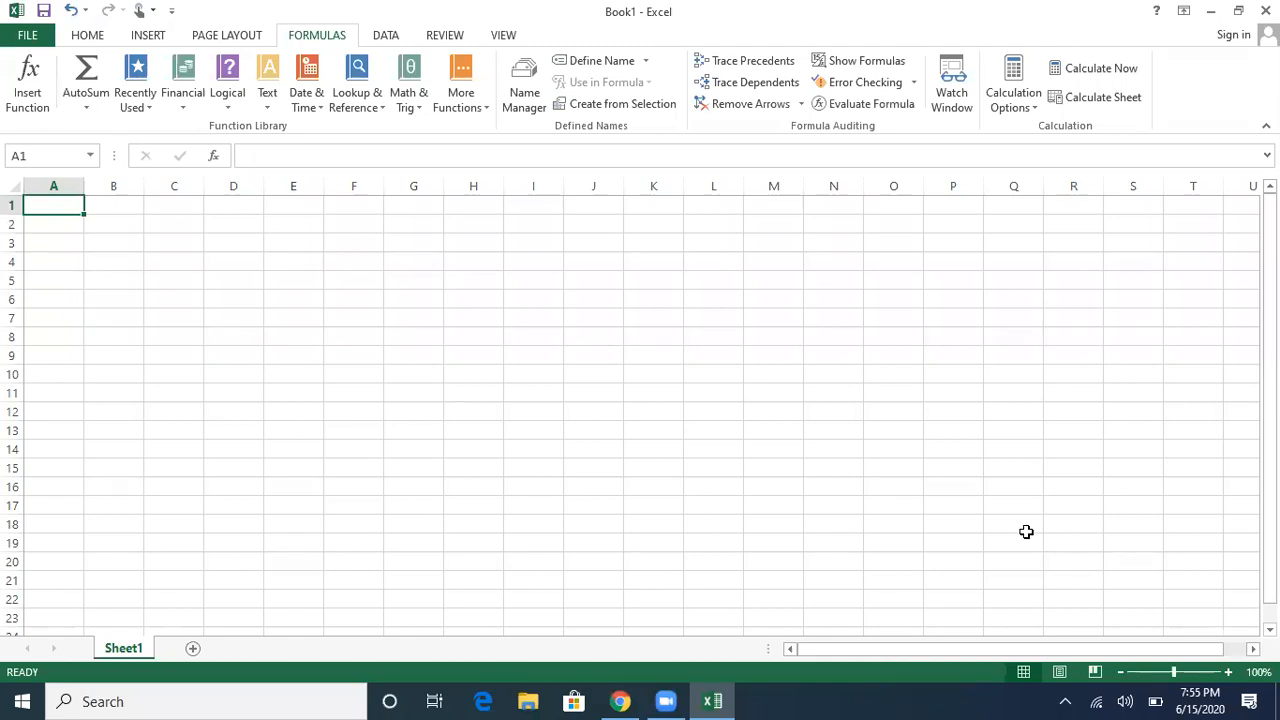
# Step: Enter the headers 'name' in A1 and 'post' in B1, then move to A2
pyautogui.write('name')
pyautogui.press('Tab')
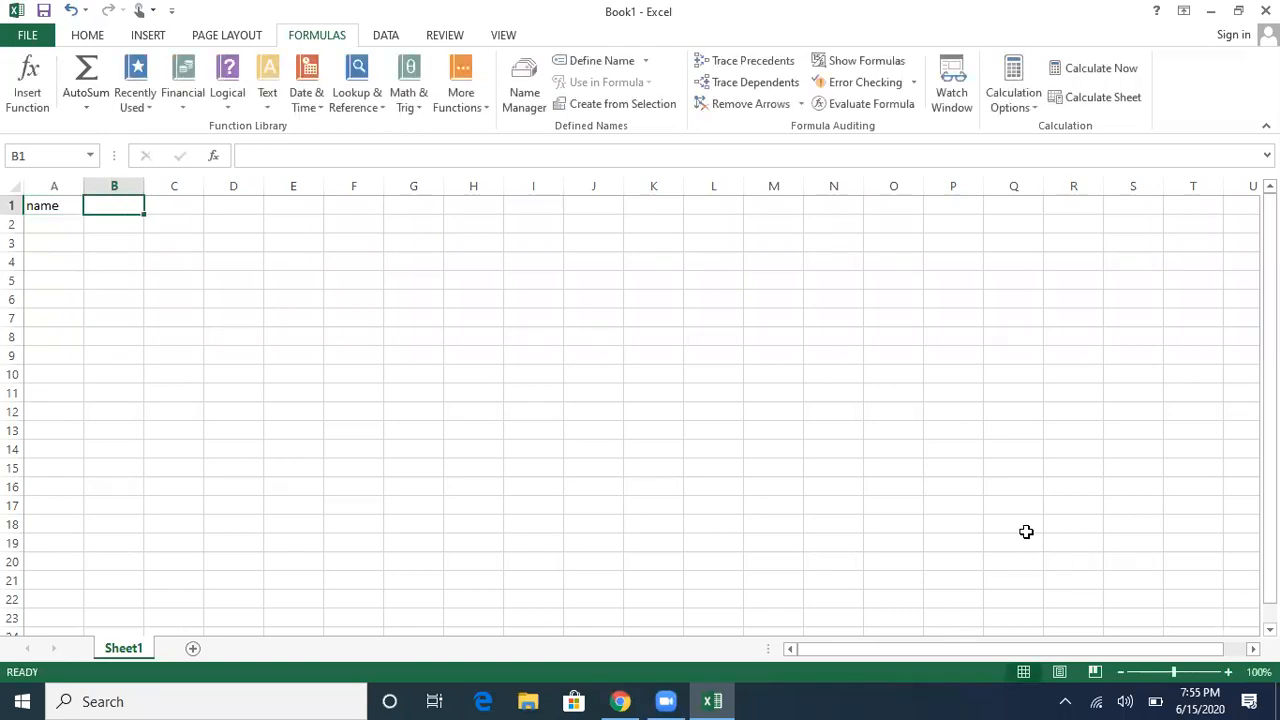
pyautogui.write('post')
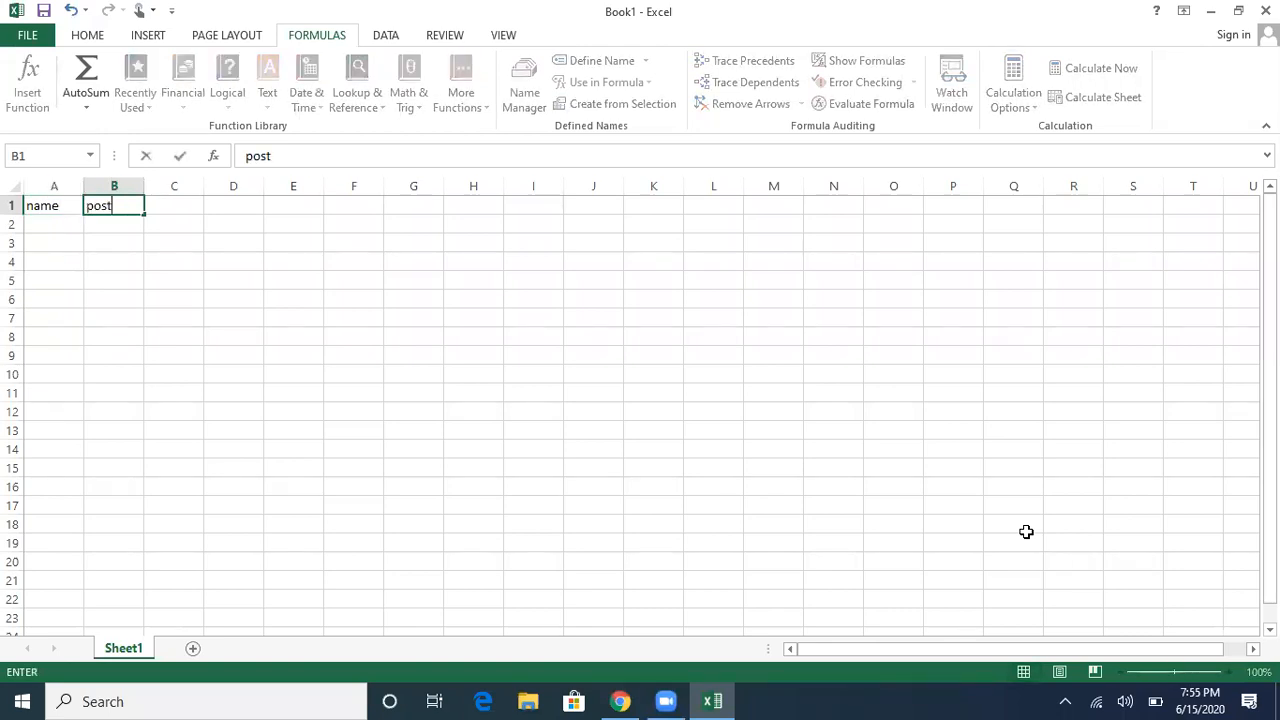
pyautogui.press('Tab')
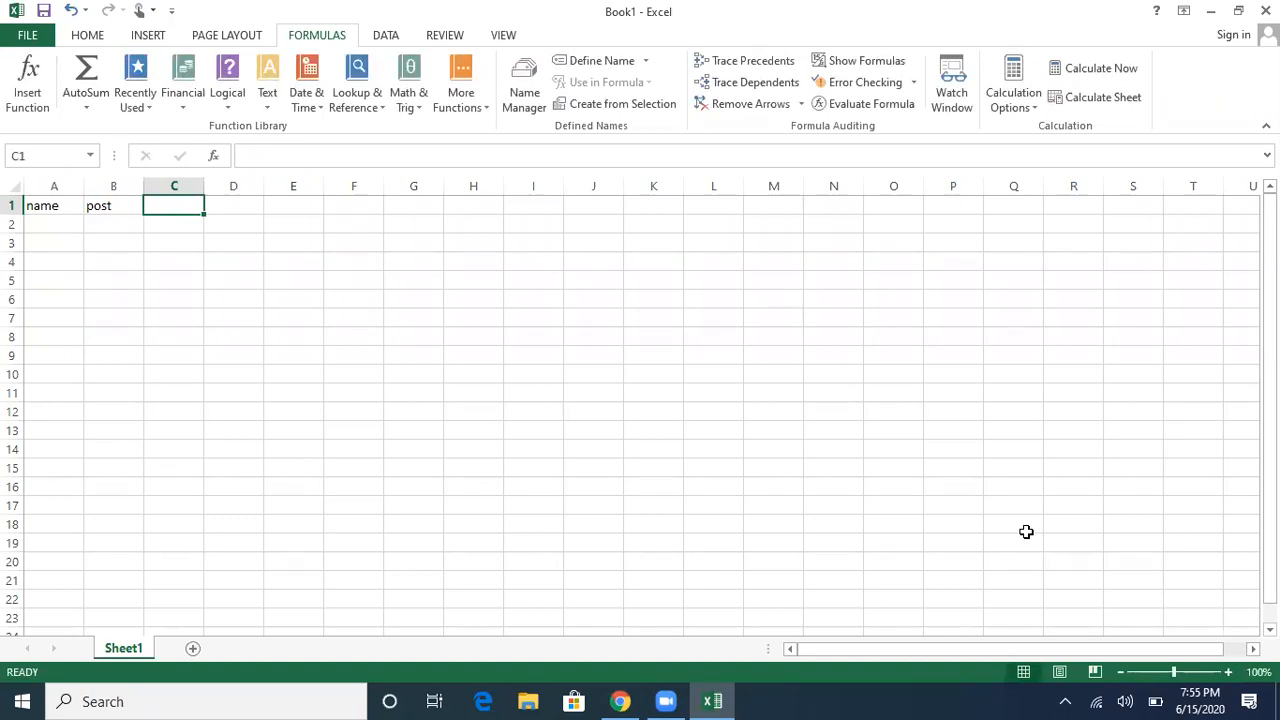
pyautogui.press('Left')
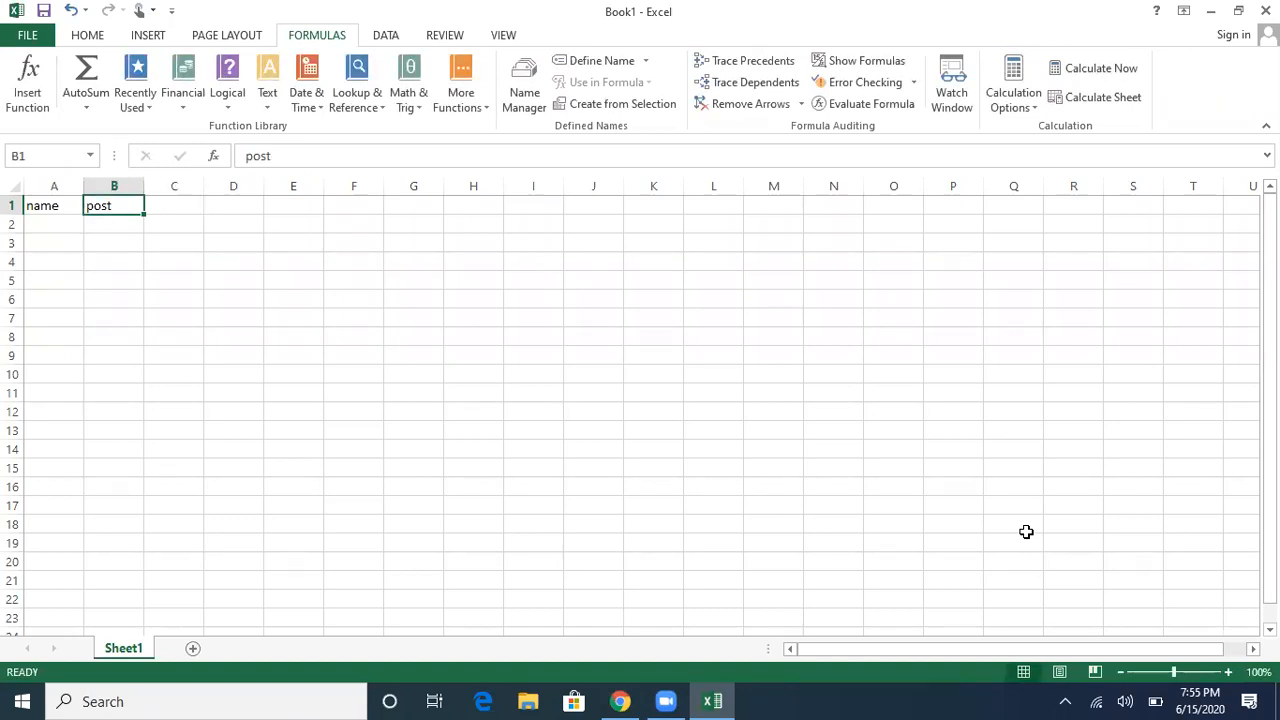
pyautogui.press('Down')
pyautogui.press('Left')
# Step: Enter the first three people's names in cells A2 to A4
pyautogui.press('Up')
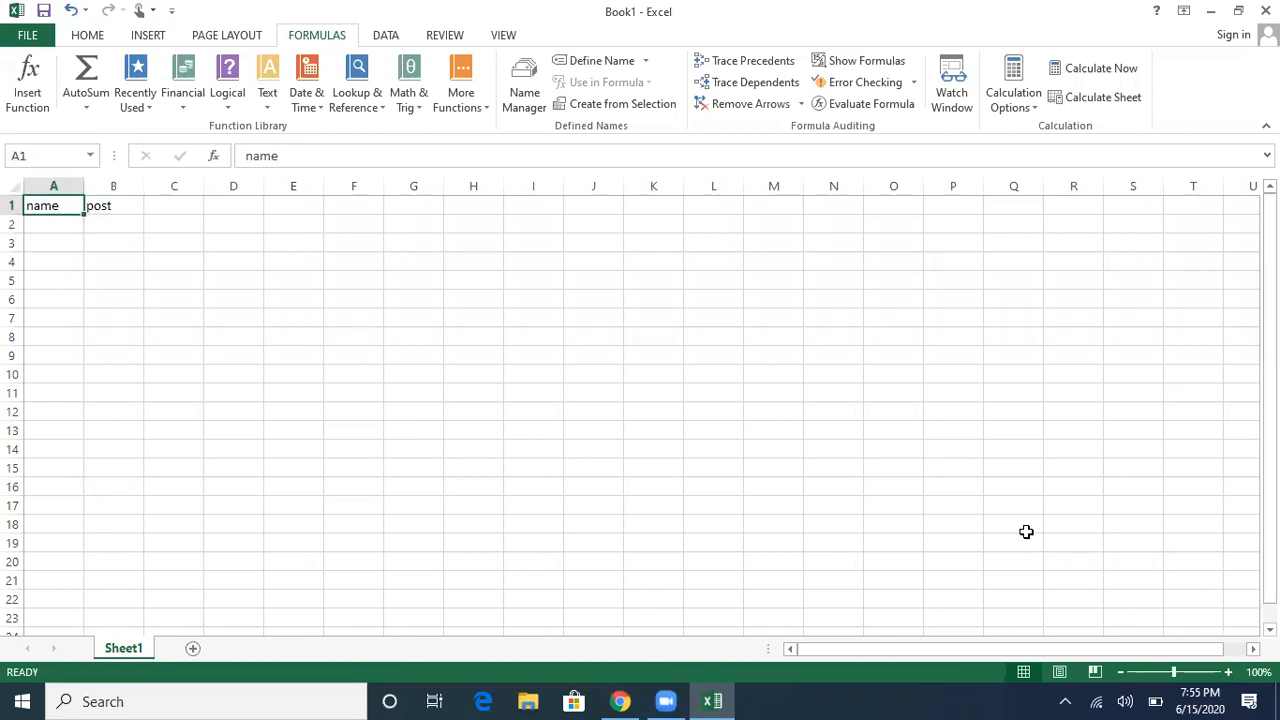
pyautogui.press('Down')
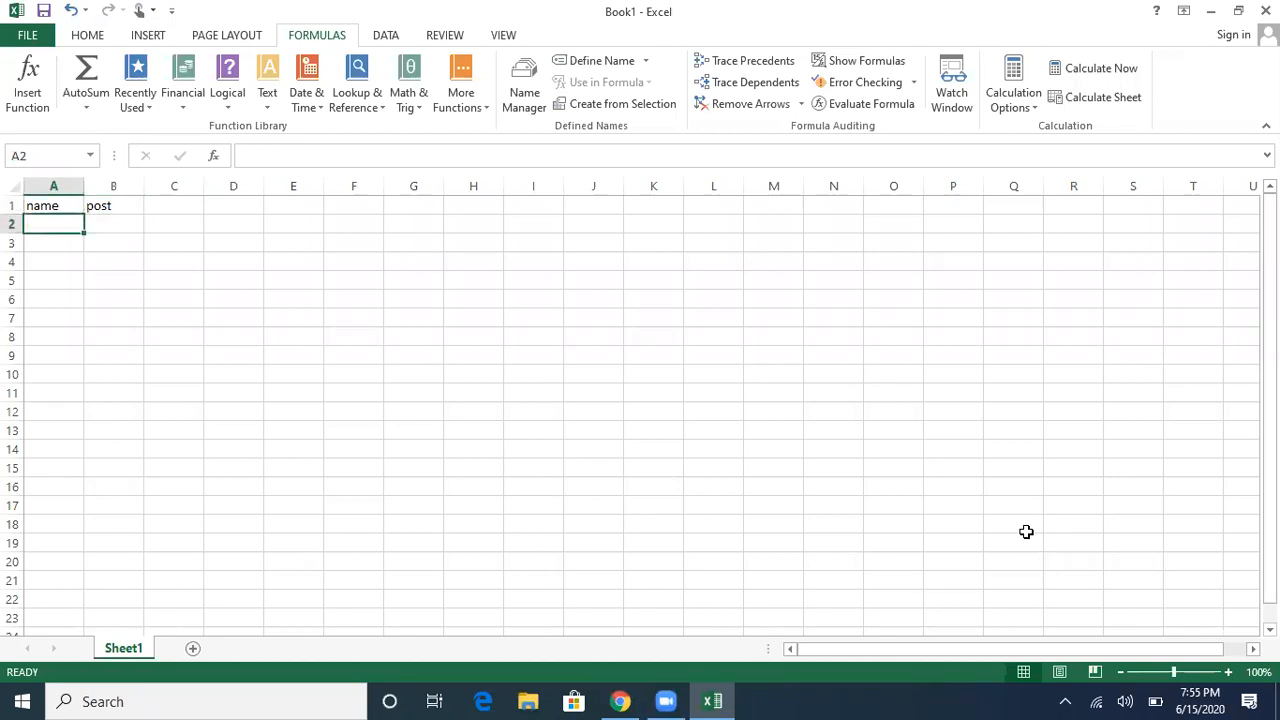
pyautogui.write('raj')
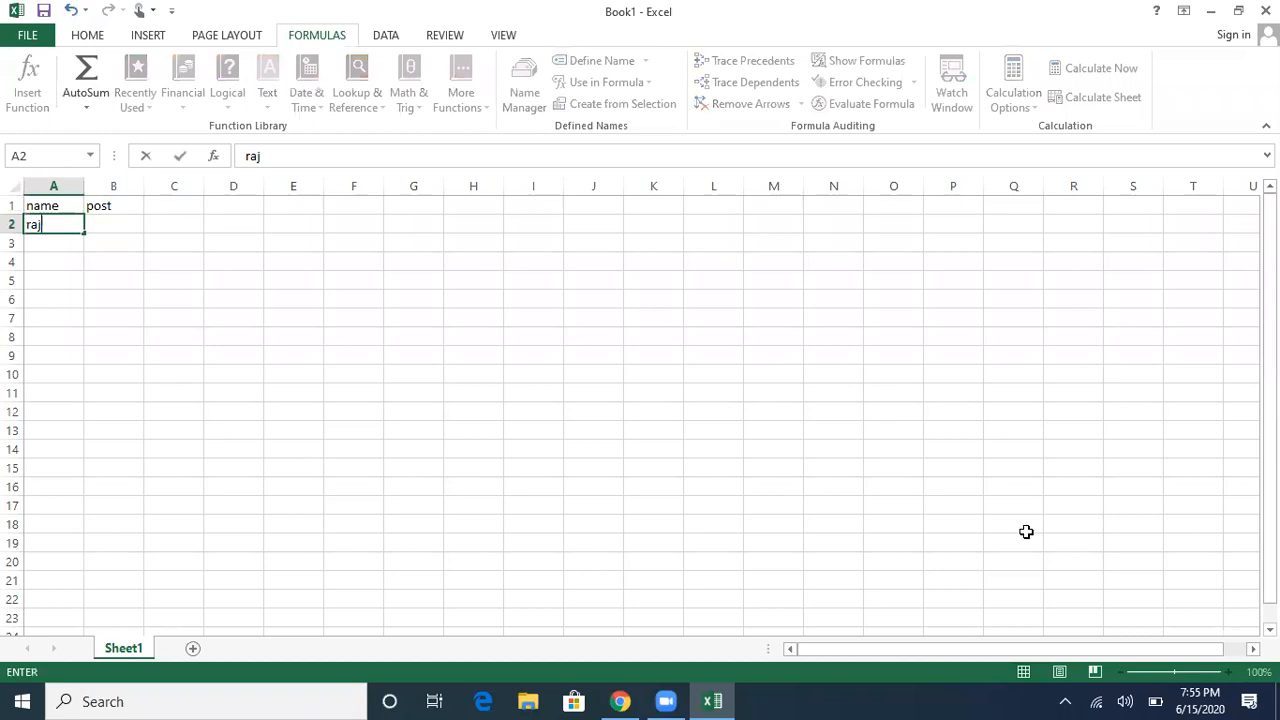
pyautogui.press('Return')
pyautogui.write('pa')
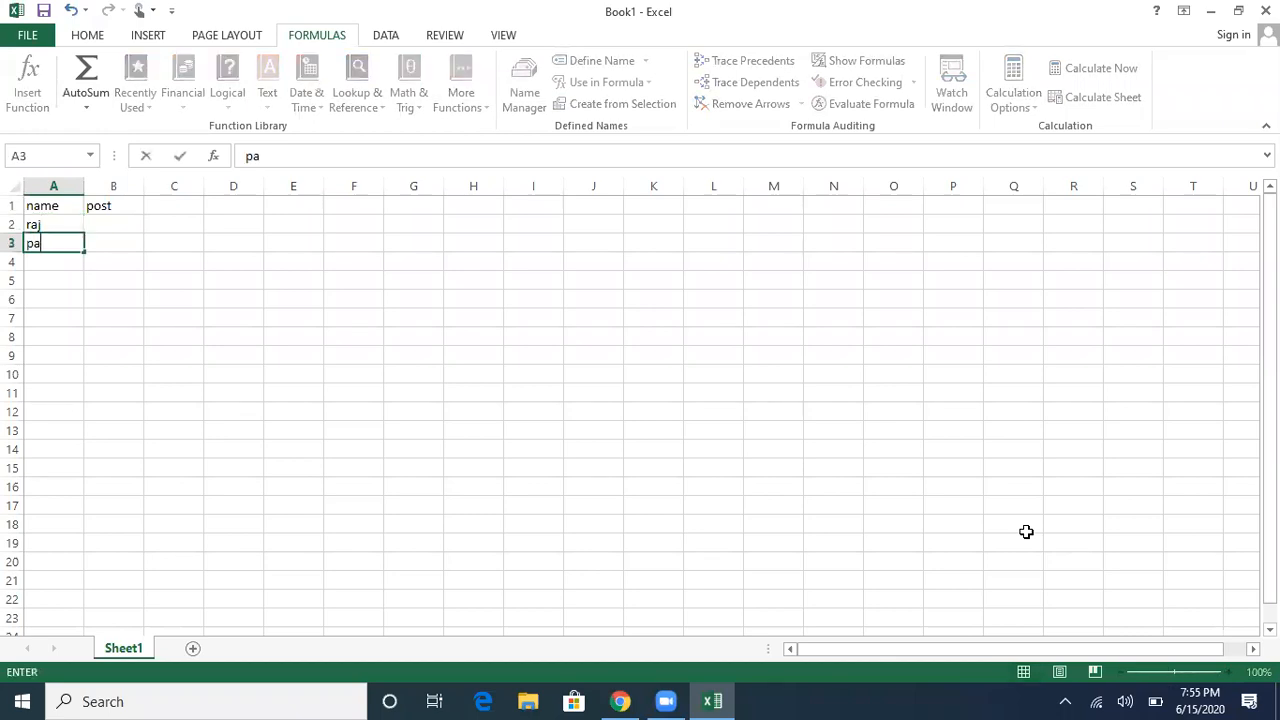
pyautogui.write('nkaj')
pyautogui.press('Return')
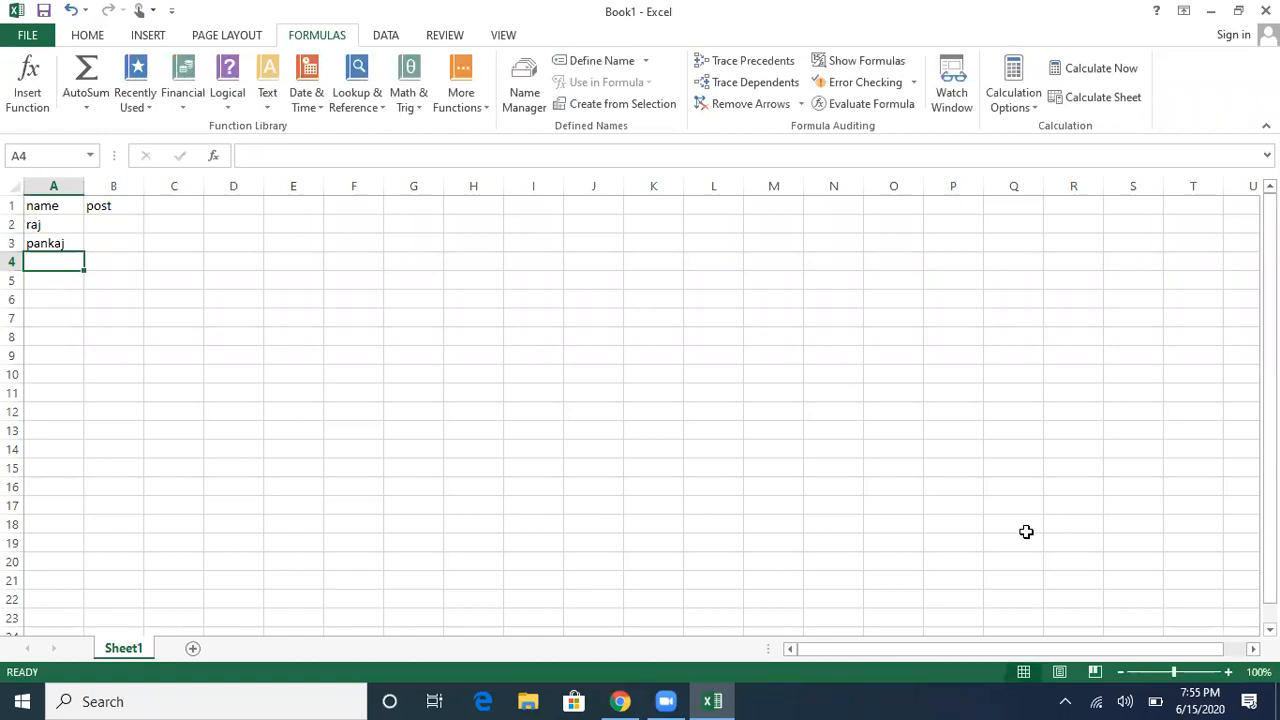
pyautogui.write('kumar')
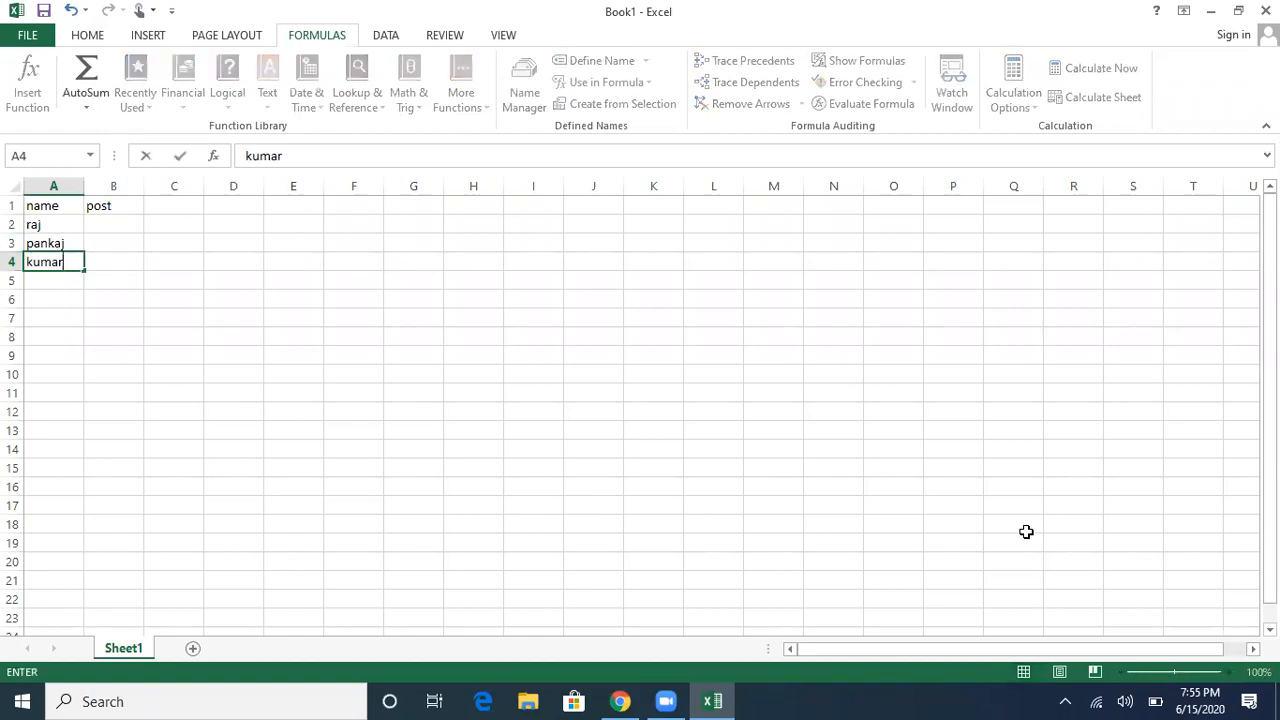
pyautogui.press('Return')
# Step: Enter the remaining three names in A5 to A7 and return to A1
pyautogui.write('harish')
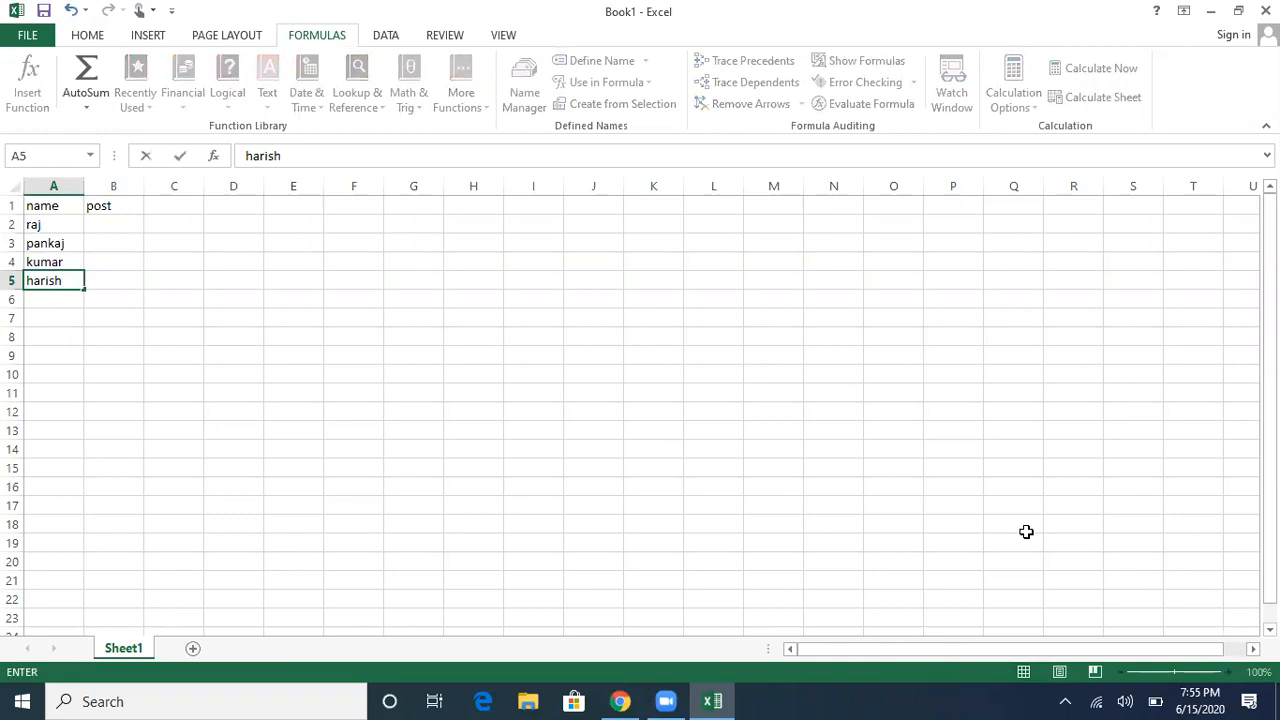
pyautogui.press('Return')
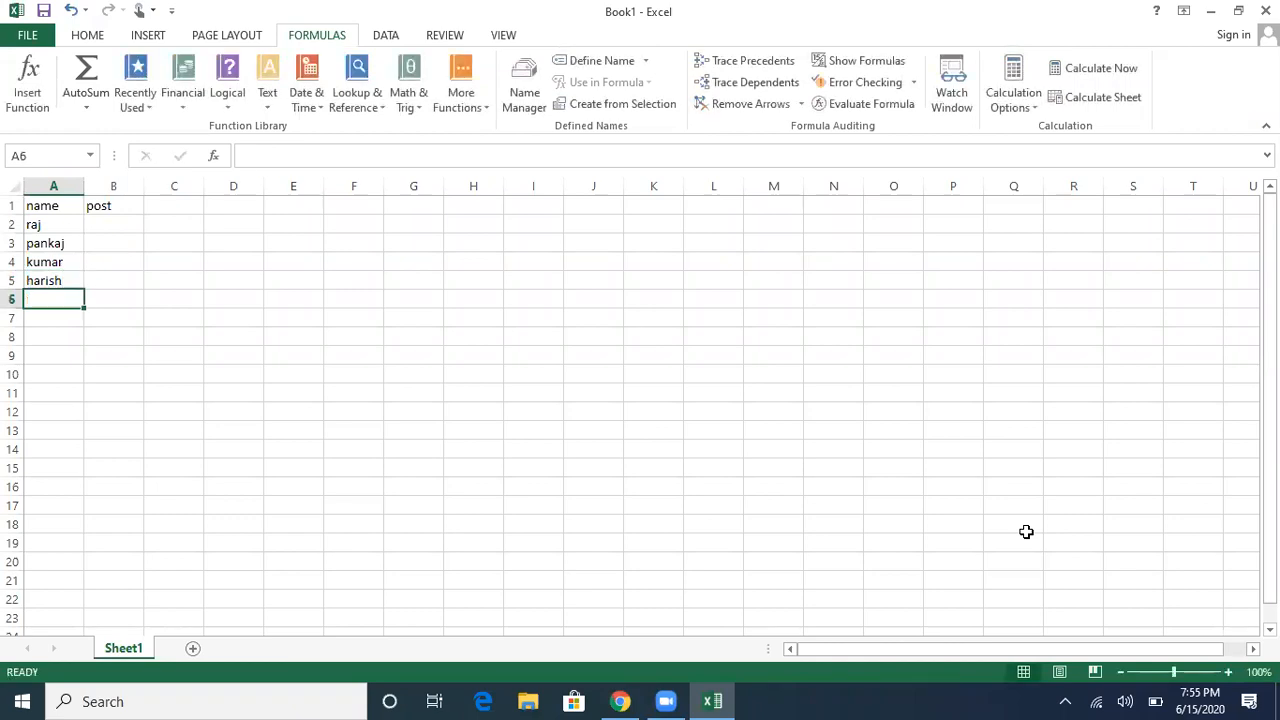
pyautogui.write('gajanand')
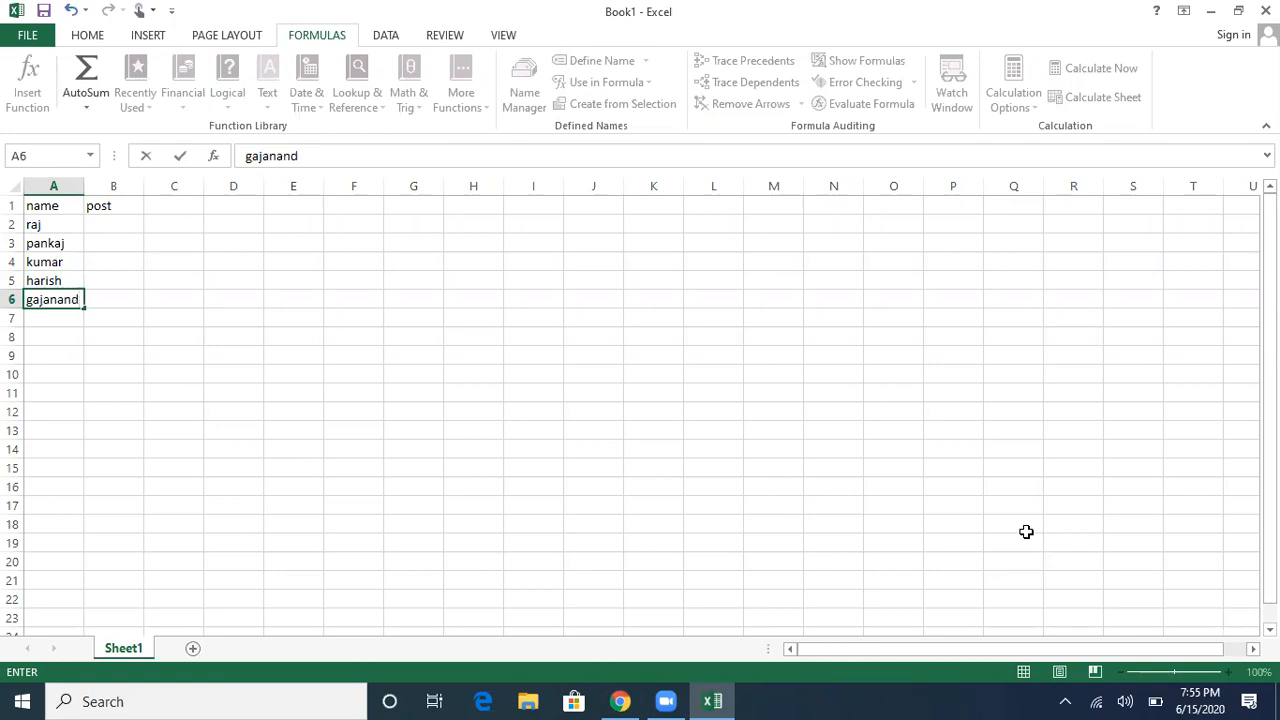
pyautogui.press('Return')
pyautogui.write('anuj')
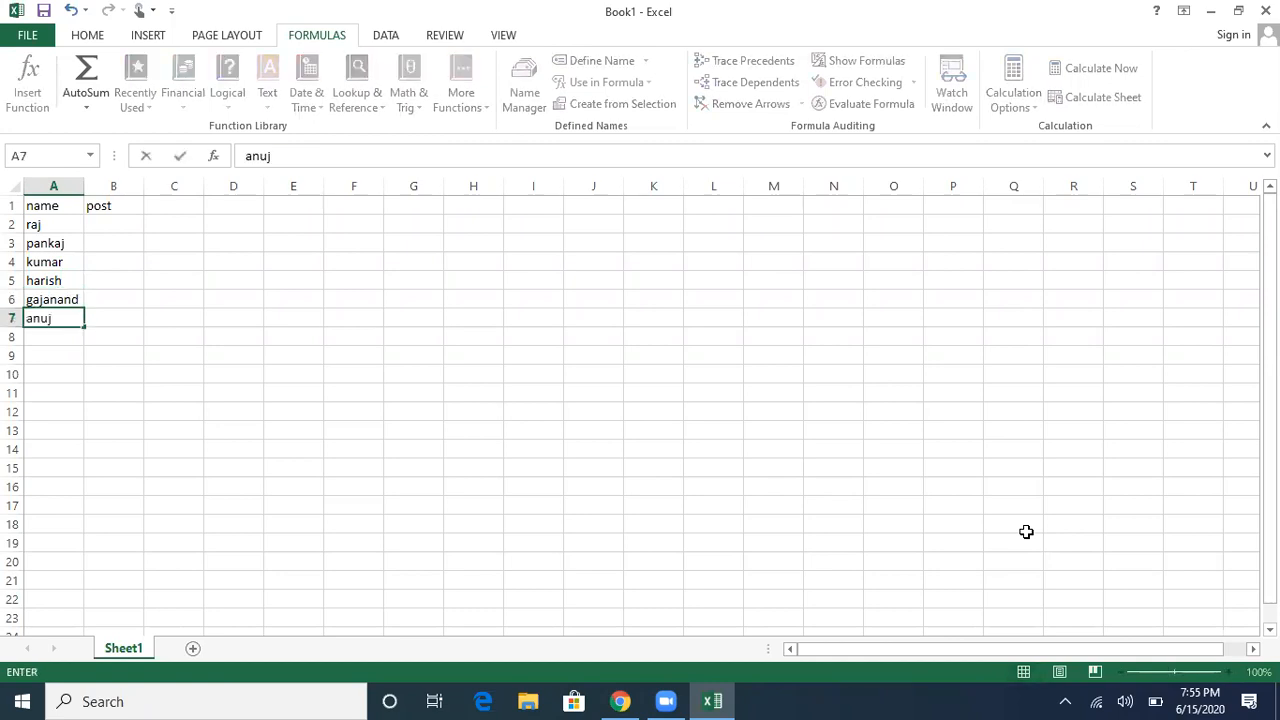
pyautogui.press('Return')
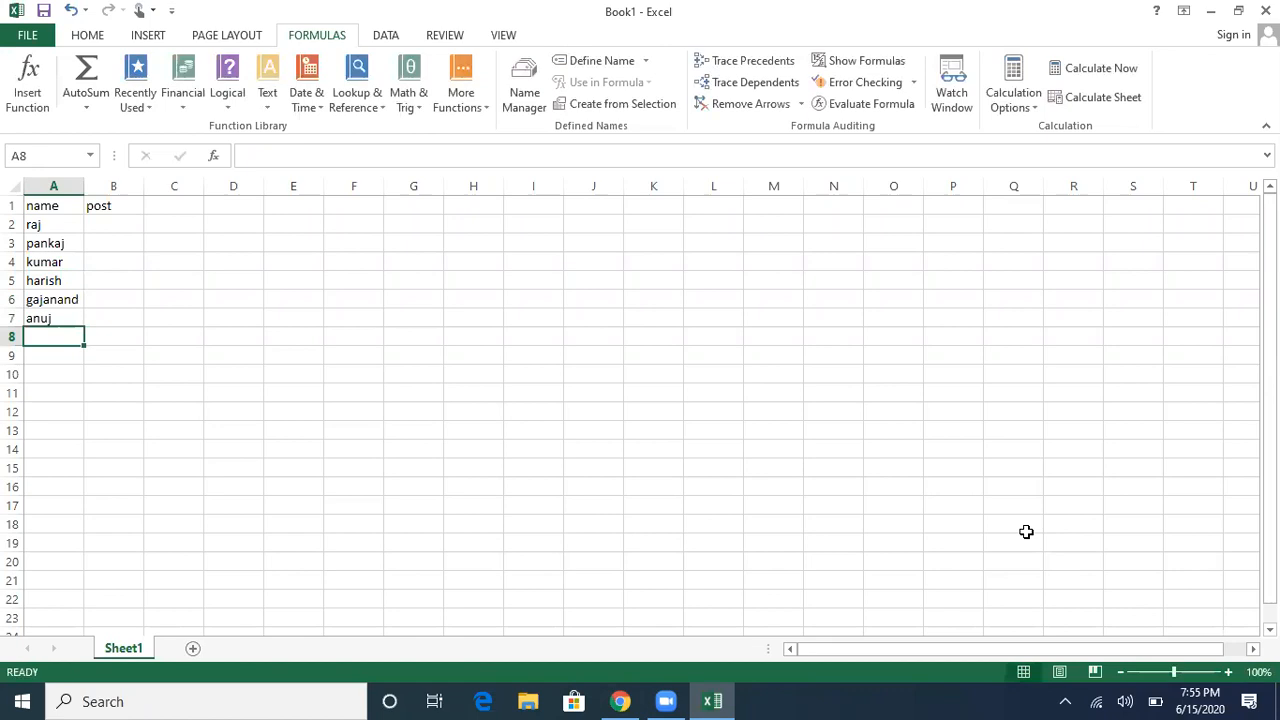
pyautogui.hotkey('ctrl', 'Home')
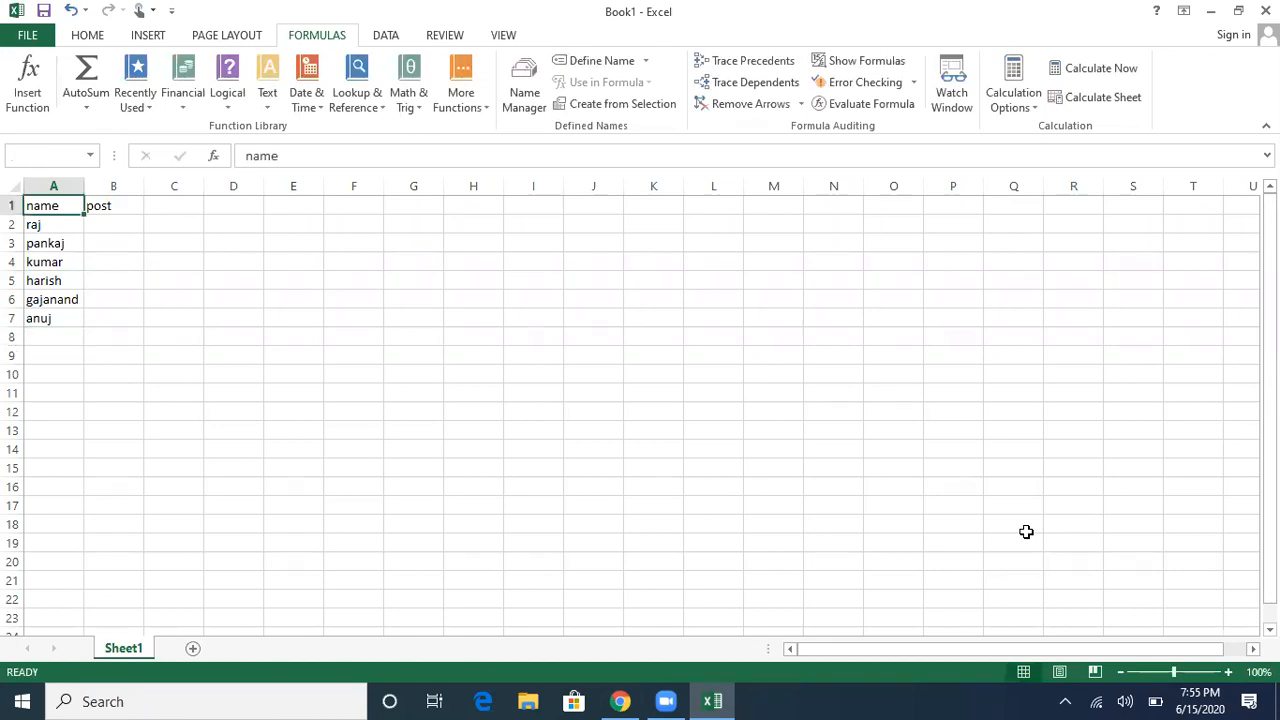
# Step: Enter the posts teacher, student, teacher in cells B2 to B4
pyautogui.press('Right')
pyautogui.press('Down')
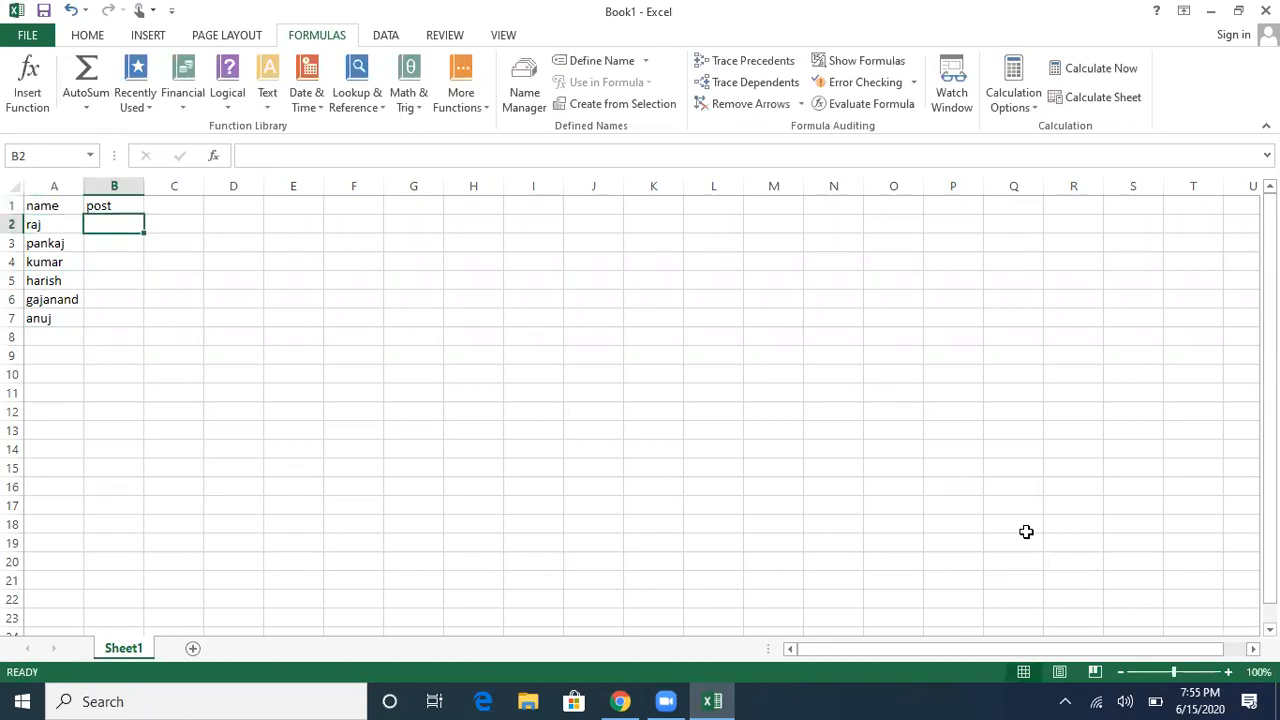
pyautogui.write('teacher')
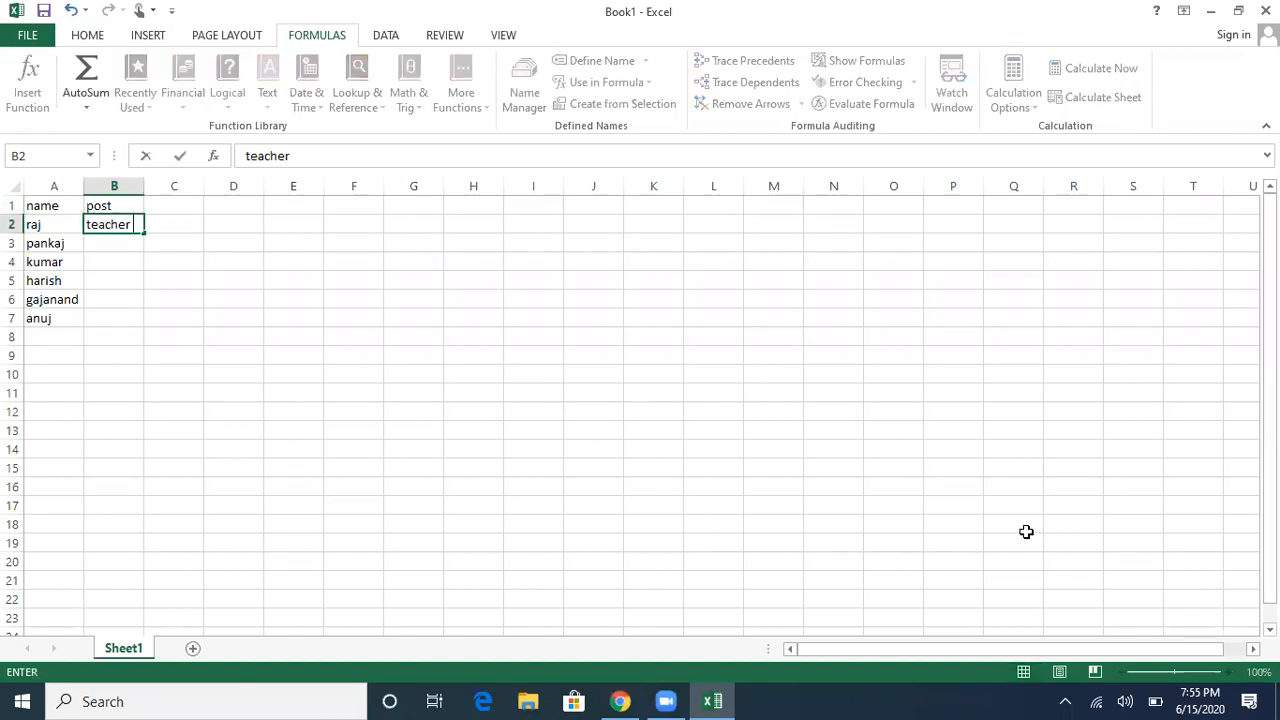
pyautogui.press('Return')
pyautogui.press('Up')
pyautogui.press('Down')
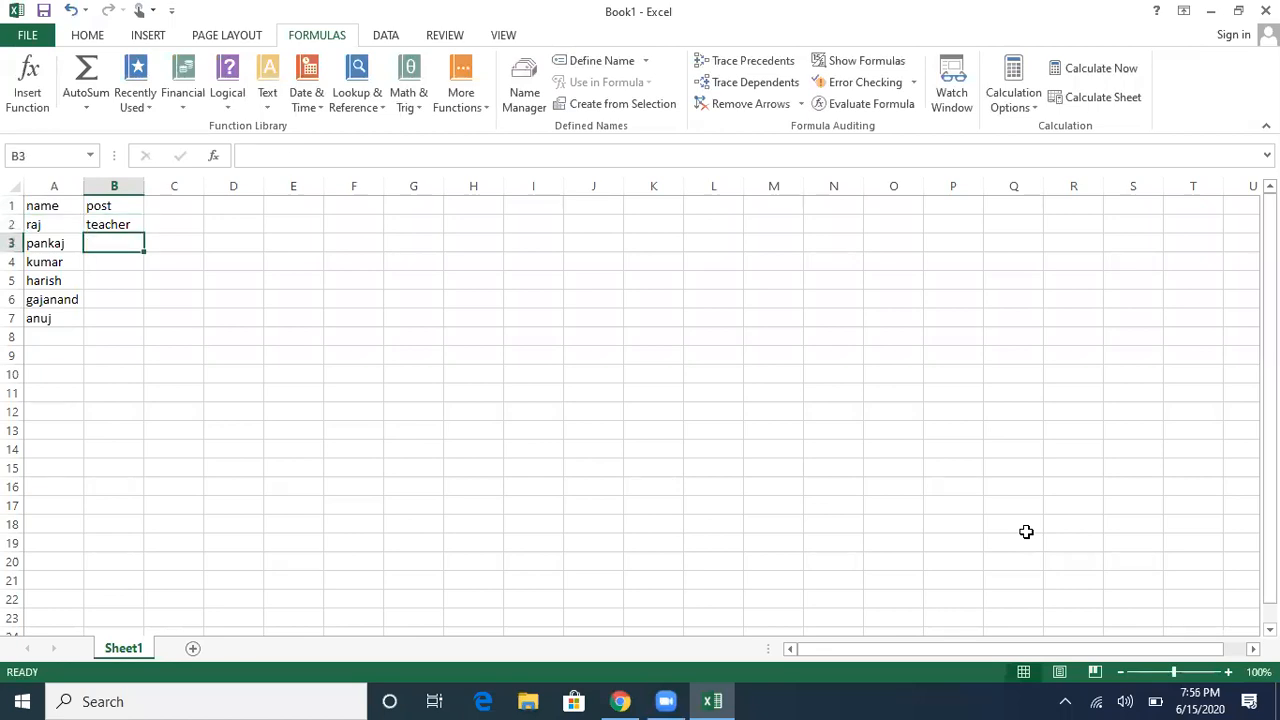
pyautogui.write('stud')
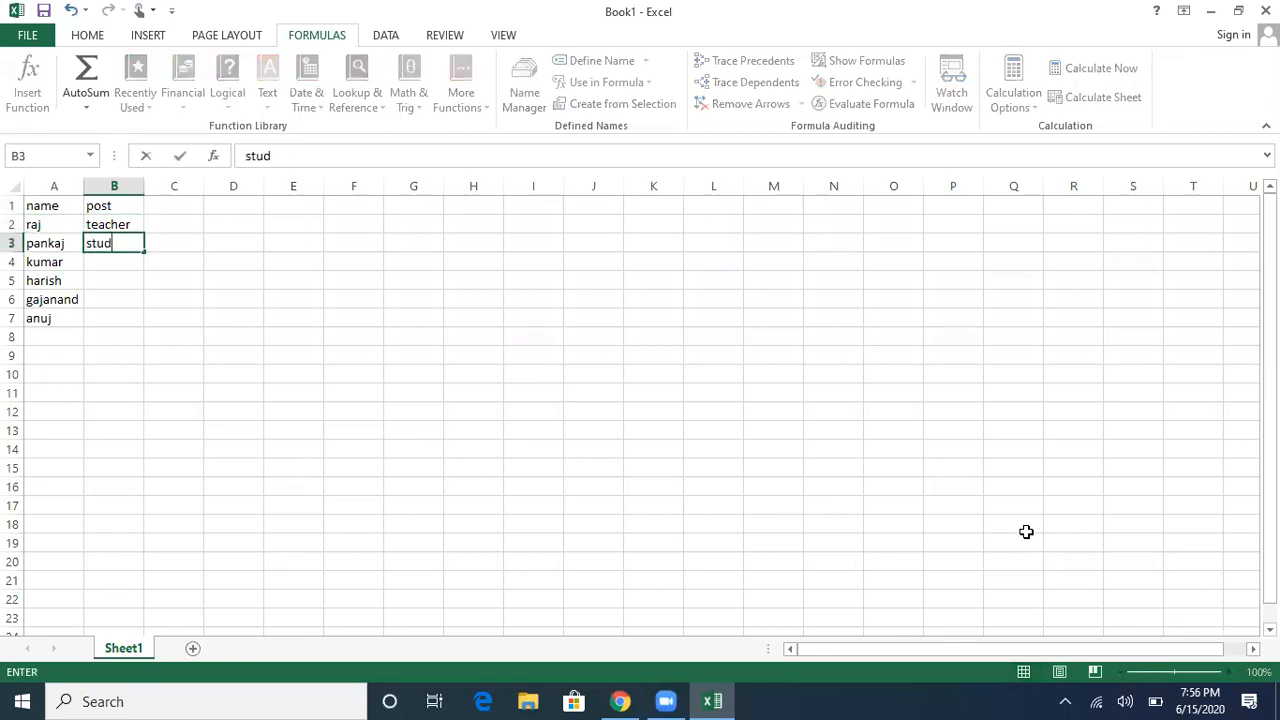
pyautogui.write('ent')
pyautogui.press('Return')
pyautogui.write('teacher')
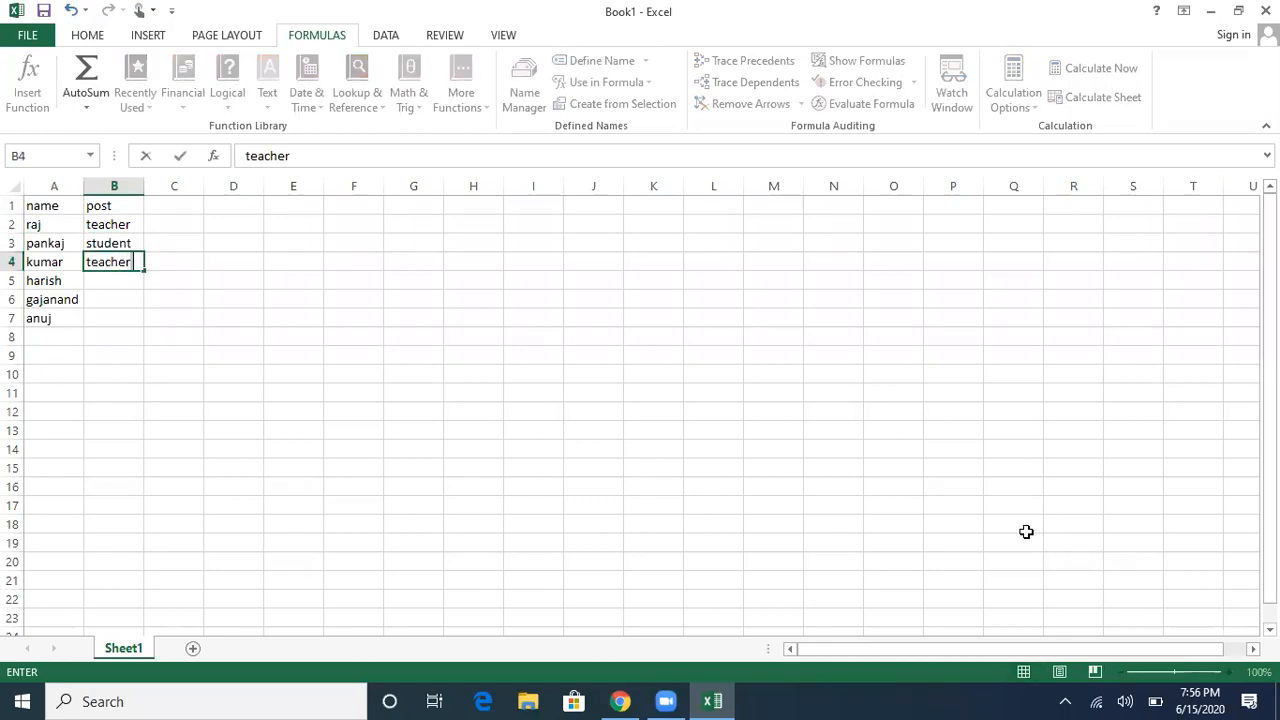
pyautogui.press('Return')
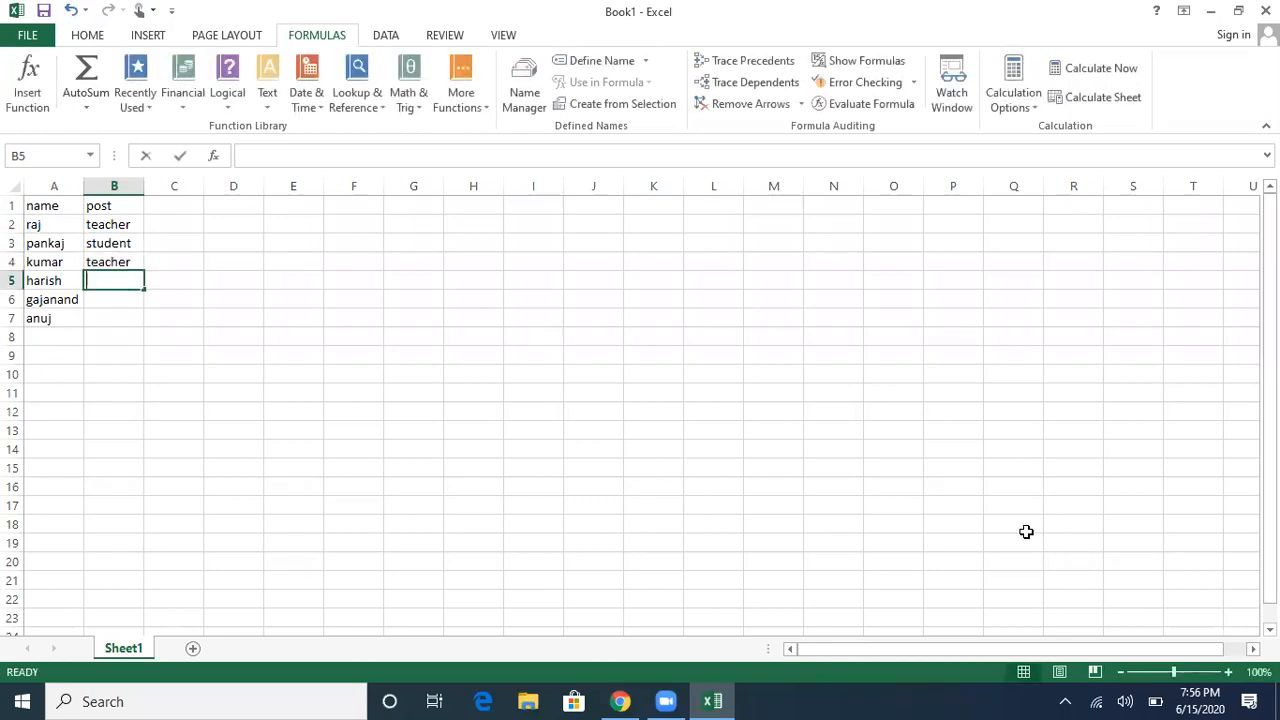
# Step: Enter the posts student, teacher, student in cells B5 to B7
pyautogui.write('student')
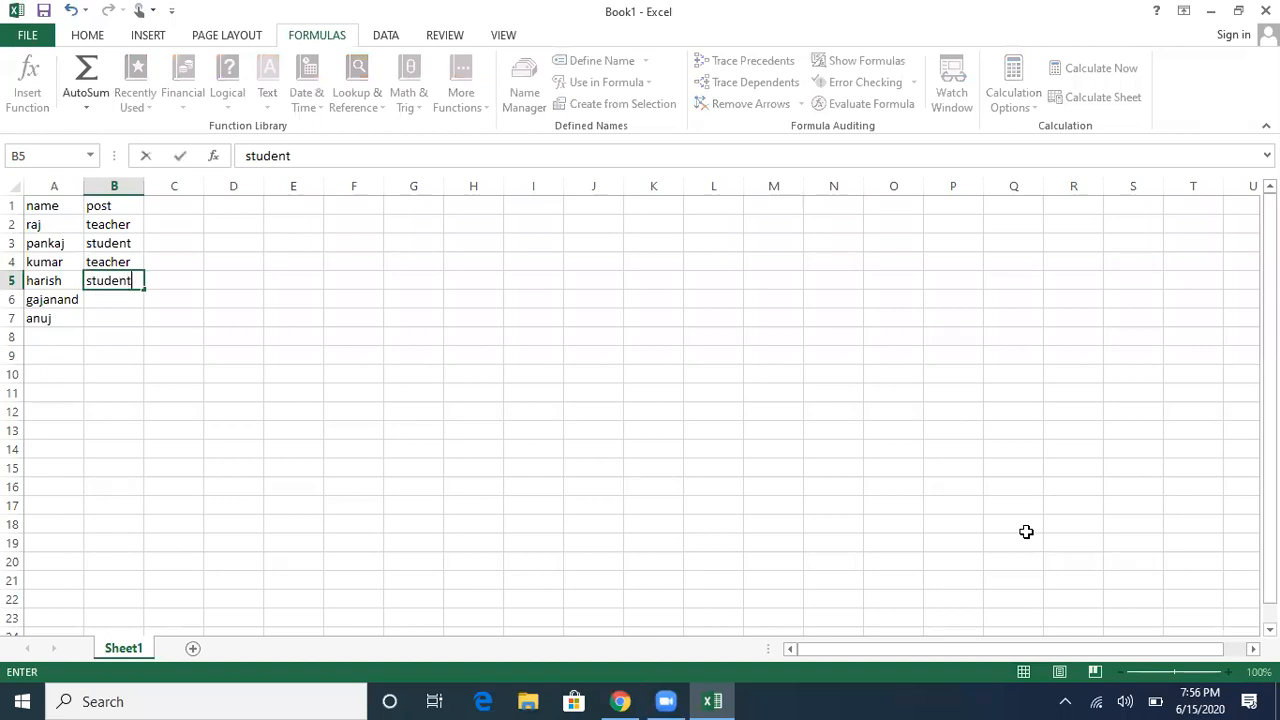
pyautogui.press('Return')
pyautogui.write('teacher')
pyautogui.hotkey('shift', 'Home')
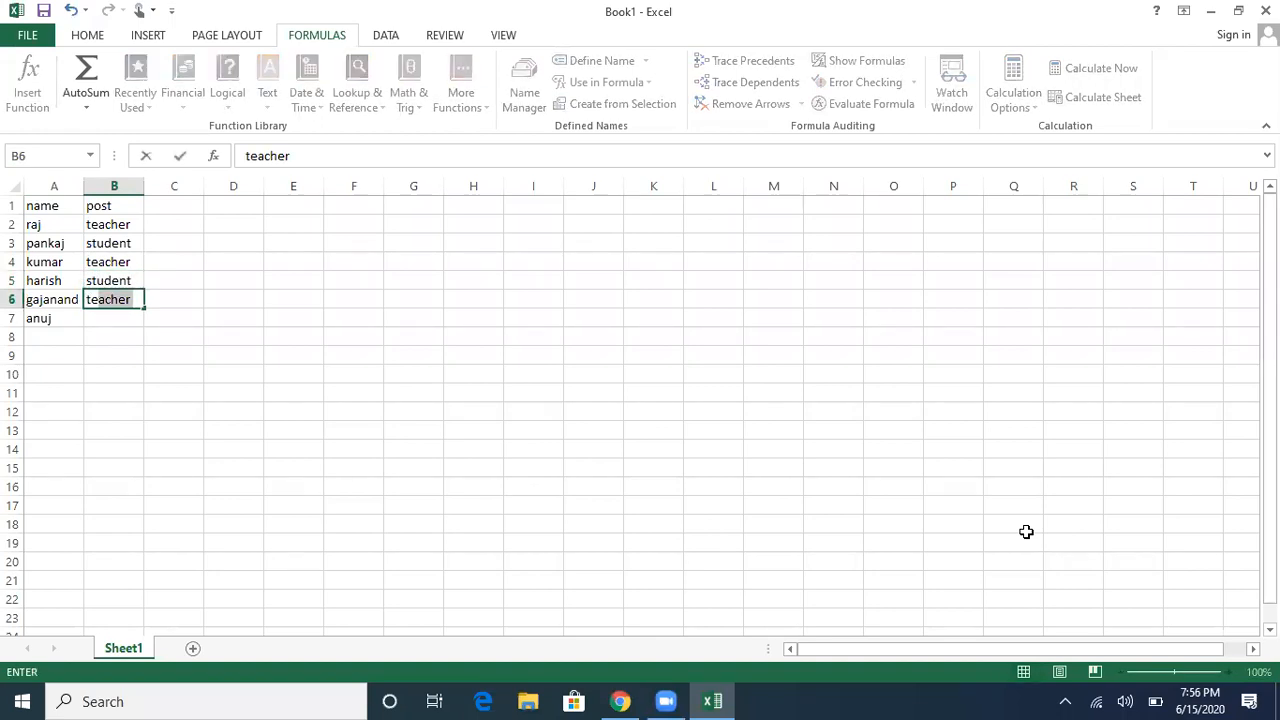
pyautogui.press('Return')
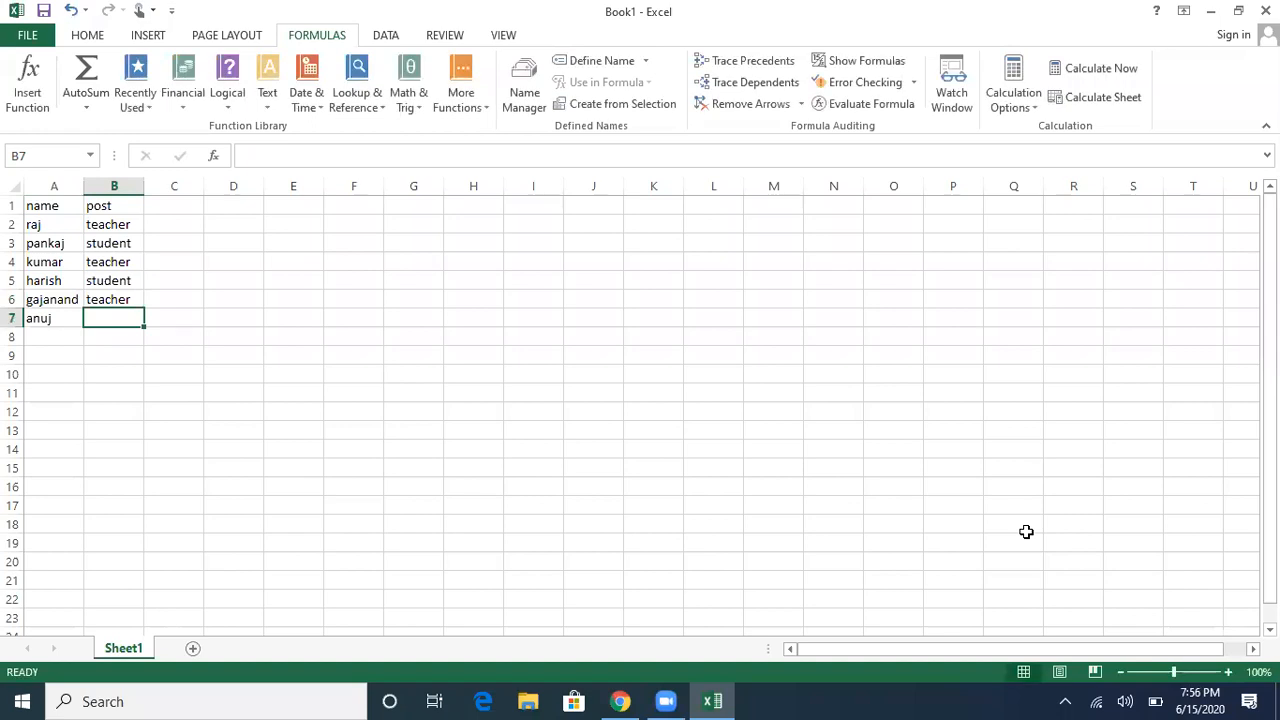
pyautogui.press('Left')
pyautogui.press('Up')
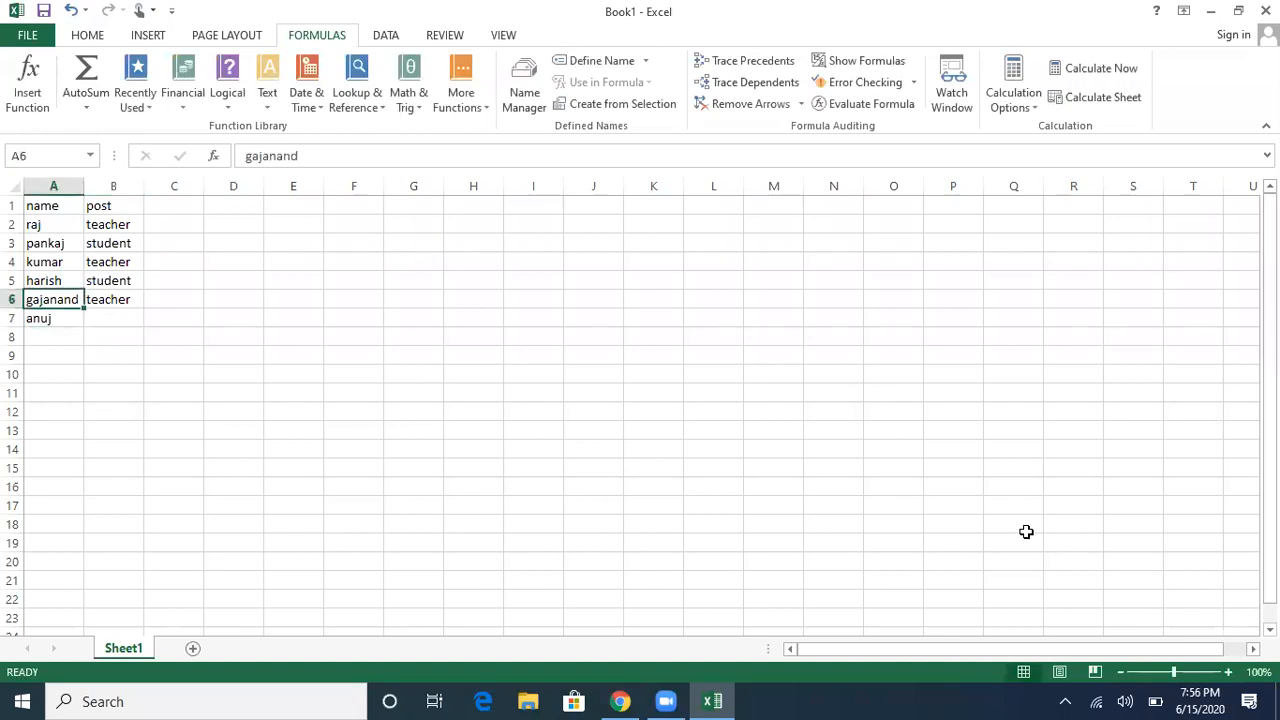
pyautogui.press('Right')
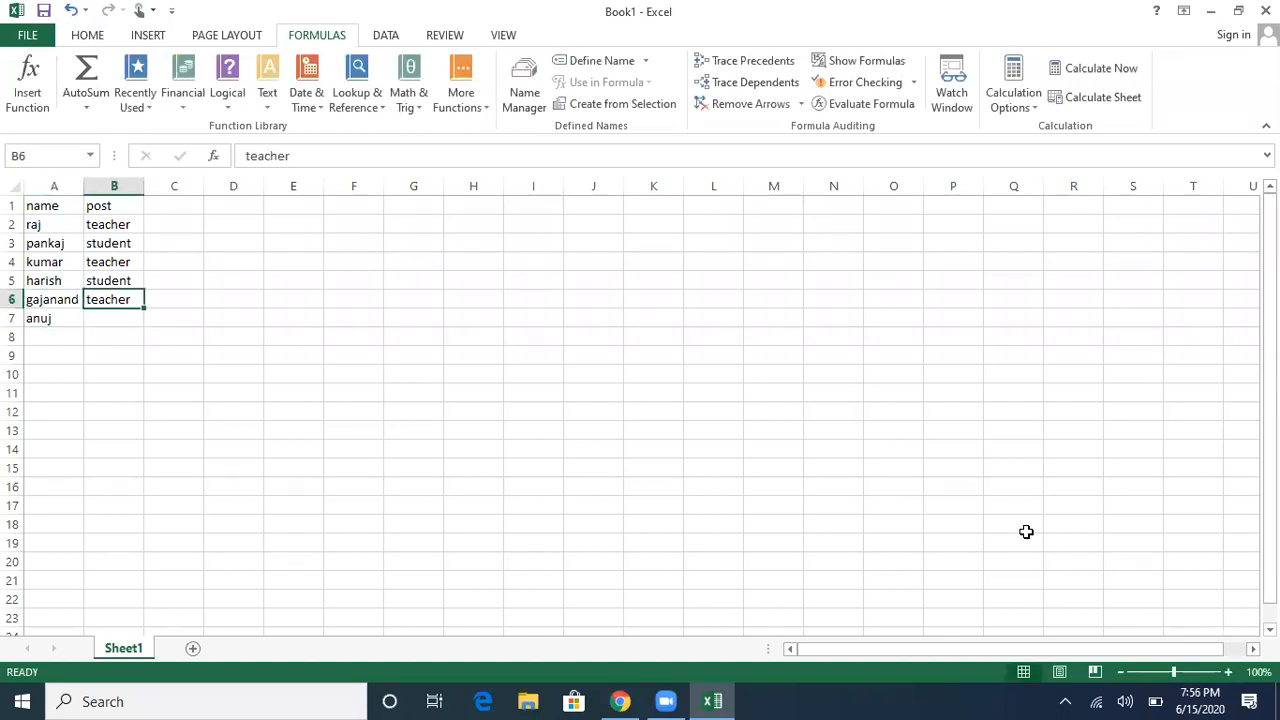
pyautogui.press('Down')
pyautogui.write('stu')
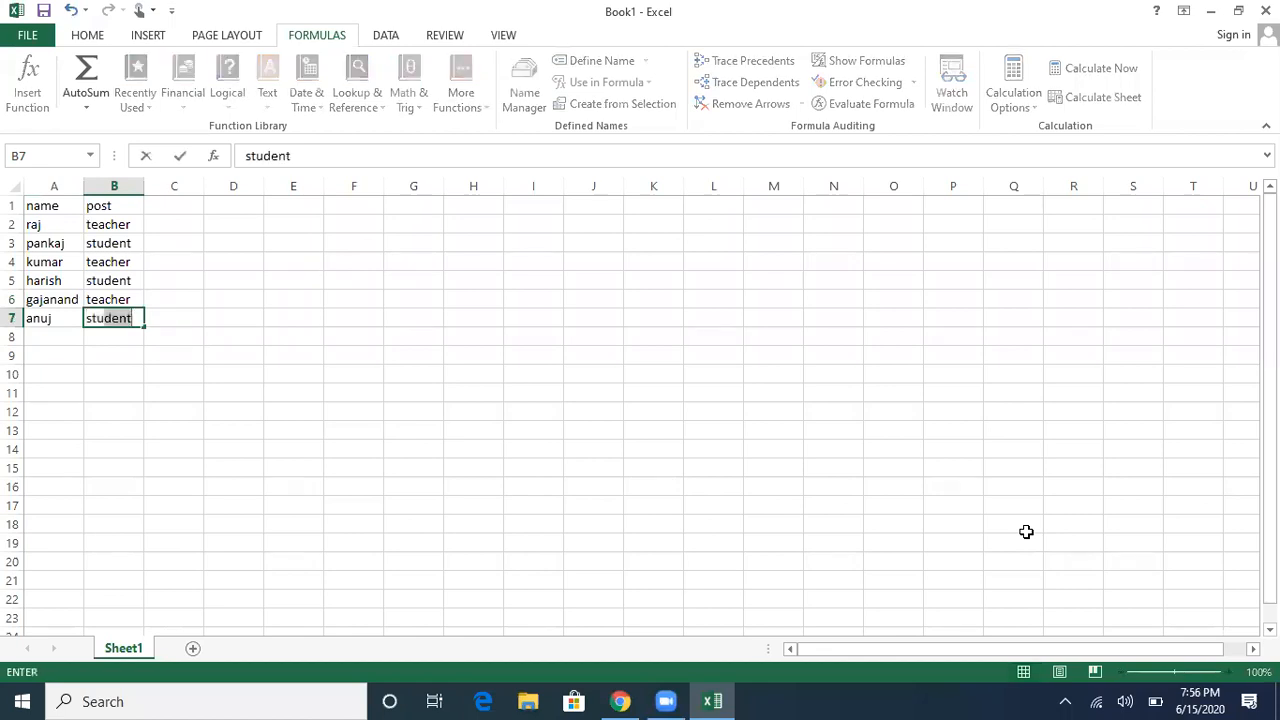
pyautogui.write('dent')
pyautogui.press('Return')
pyautogui.press('Left')
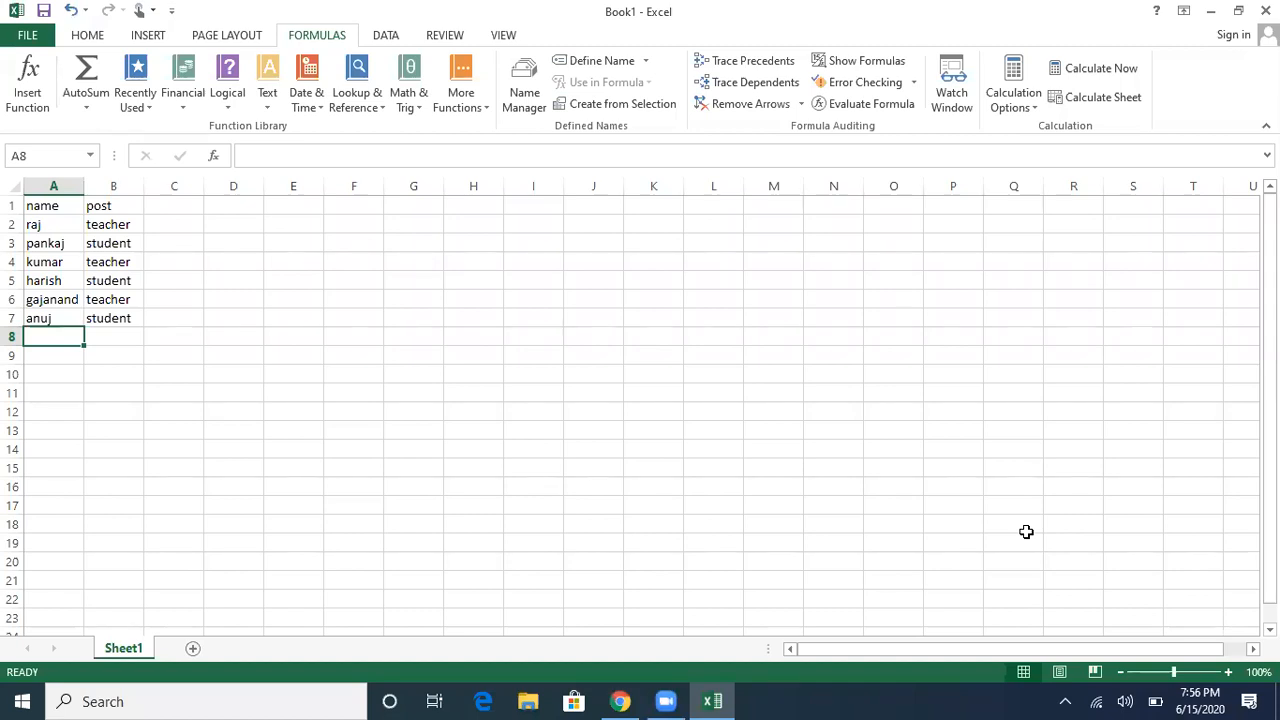
# Step: Go to A1 and select all of row 1 with the name and post headers
pyautogui.hotkey('ctrl', 'Home')
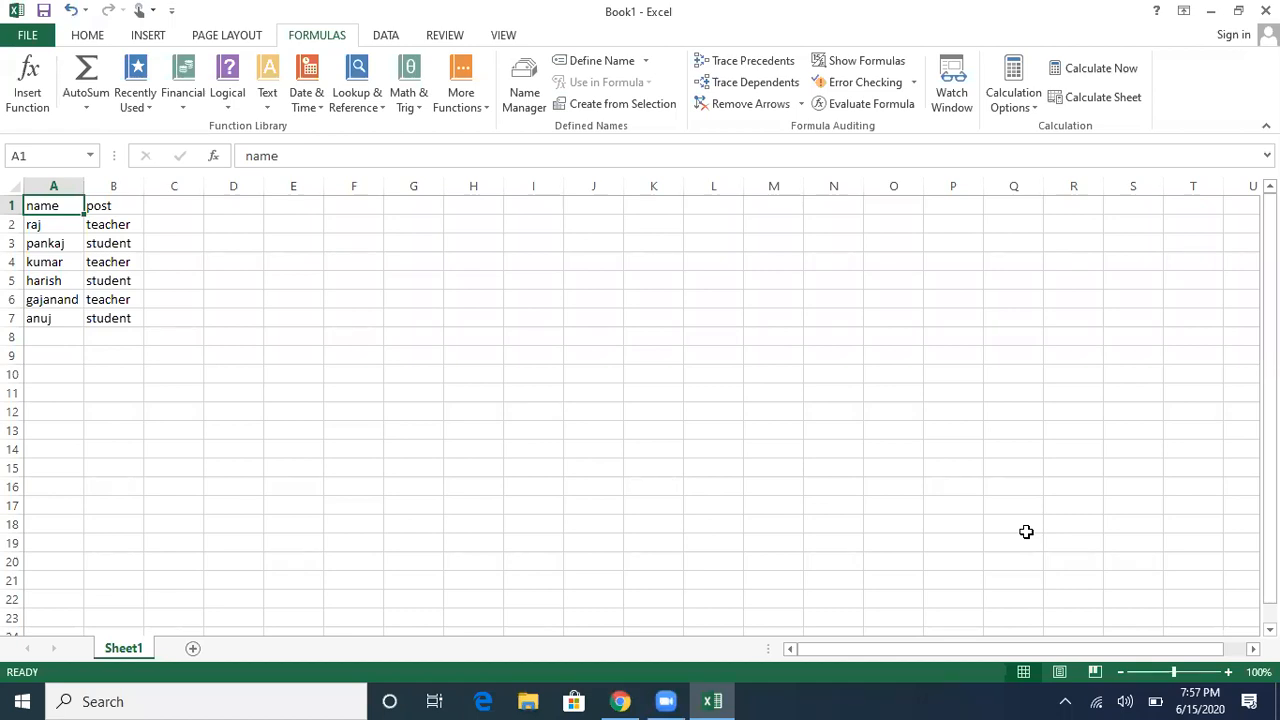
pyautogui.hotkey('shift', 'space')
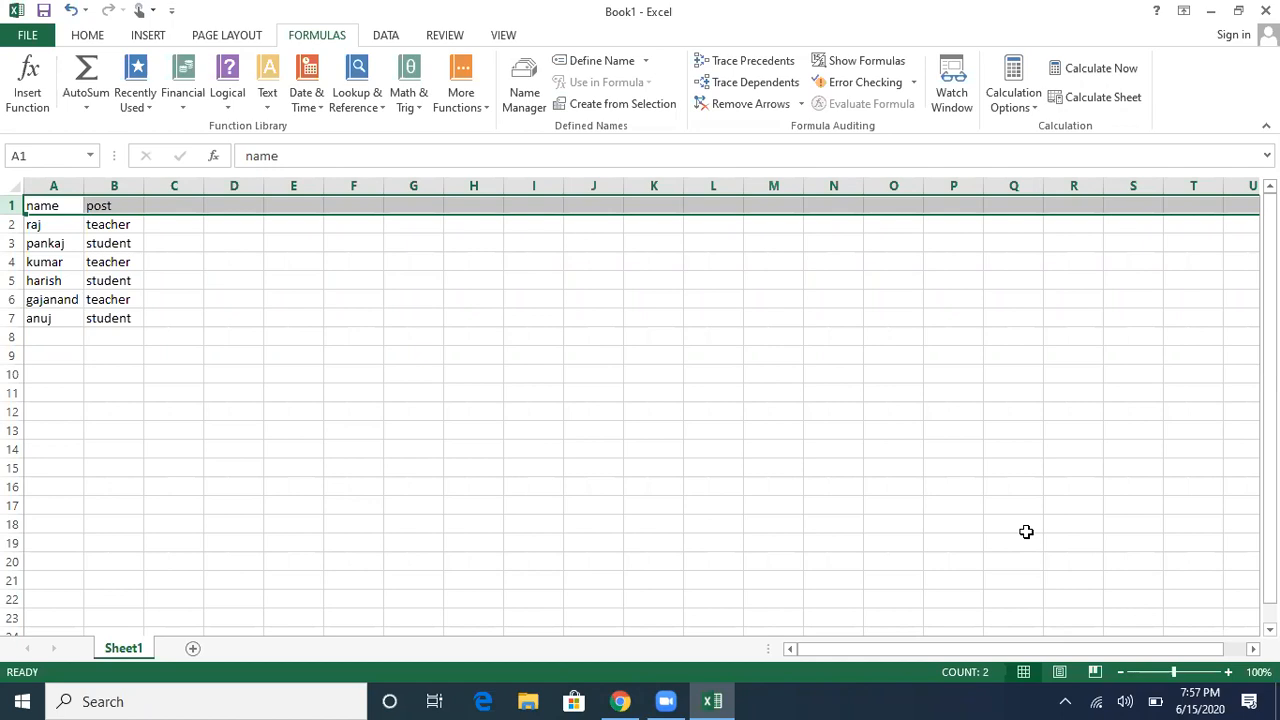
# Step: Apply Filter to header row 1 through Sort & Filter
pyautogui.press('alt')
pyautogui.press('h')
pyautogui.press('s')
pyautogui.press('f')
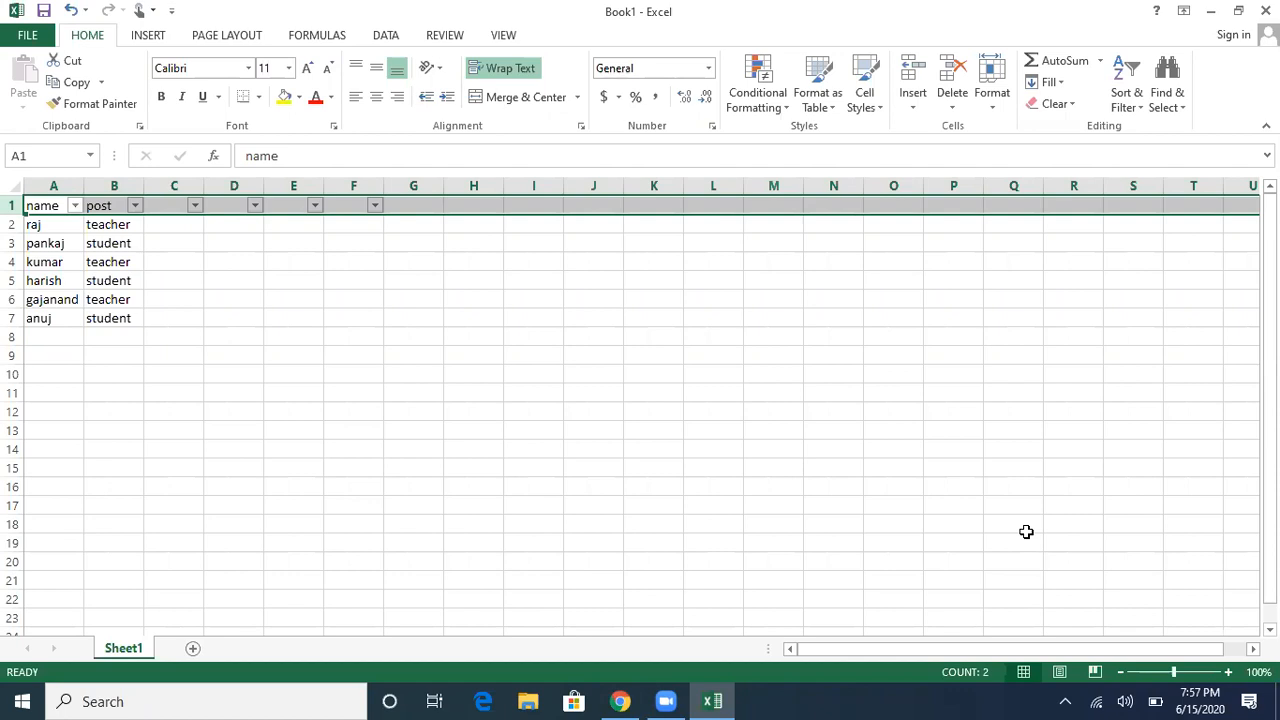
# Step: Open the filter dropdown on the name header in A1
pyautogui.press('Right')
pyautogui.press('Left')
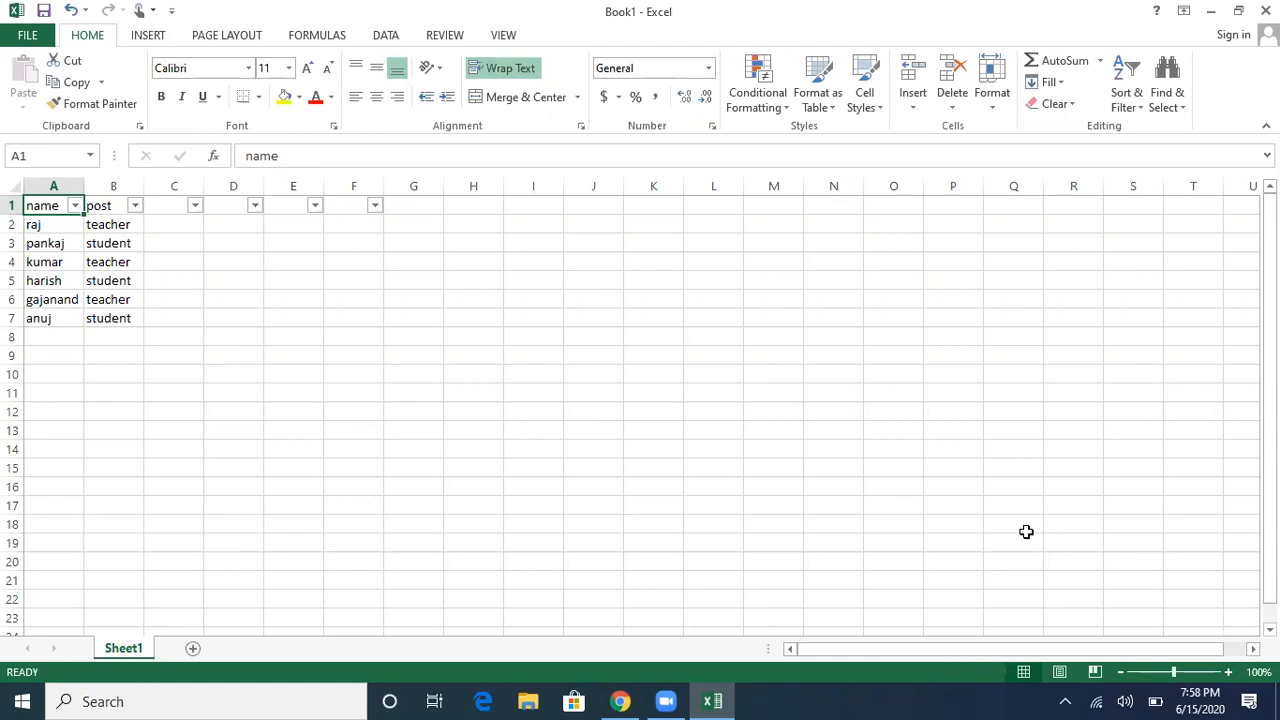
pyautogui.hotkey('alt', 'Down')
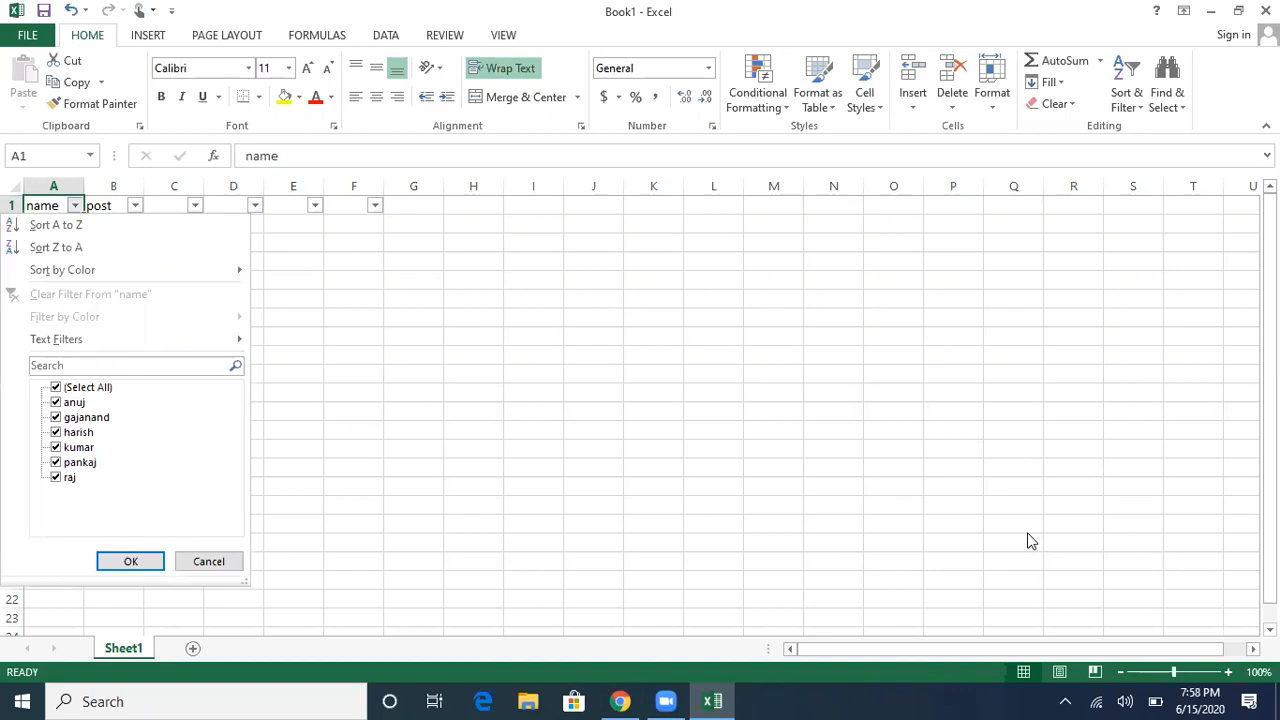
# Step: Choose Sort A to Z in the name column's filter dropdown
pyautogui.press('Down')
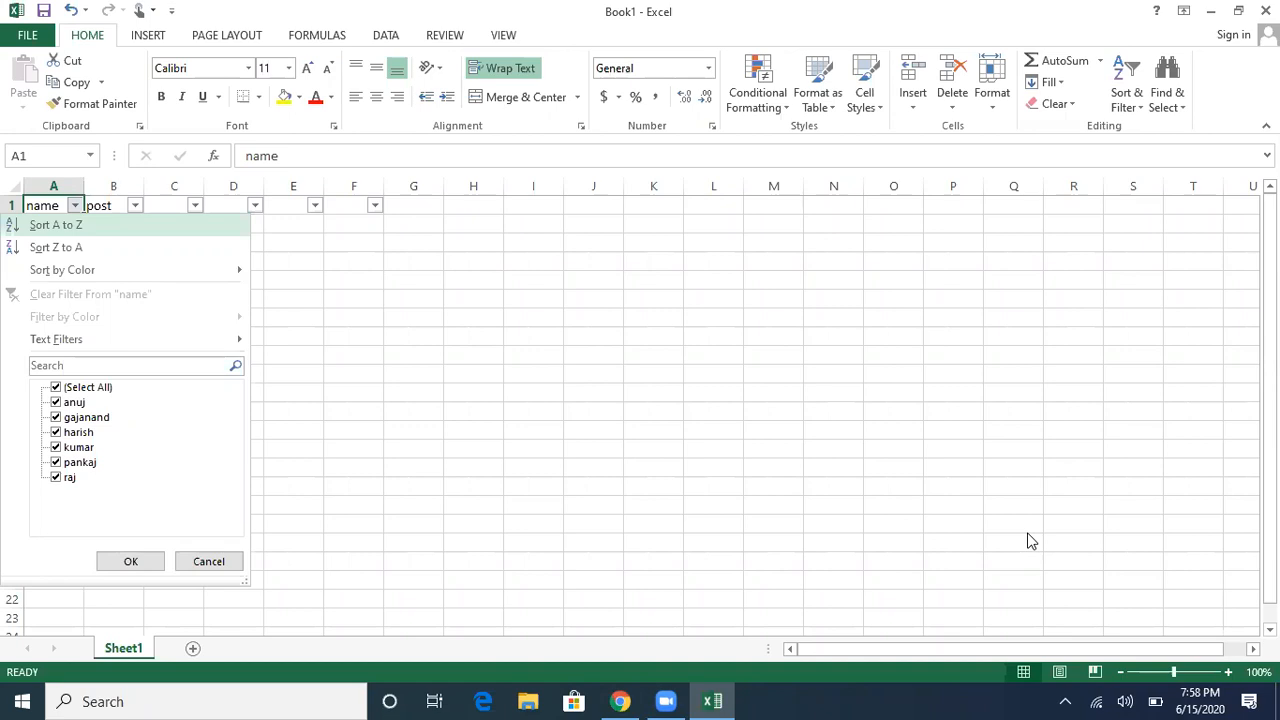
pyautogui.press('Down')
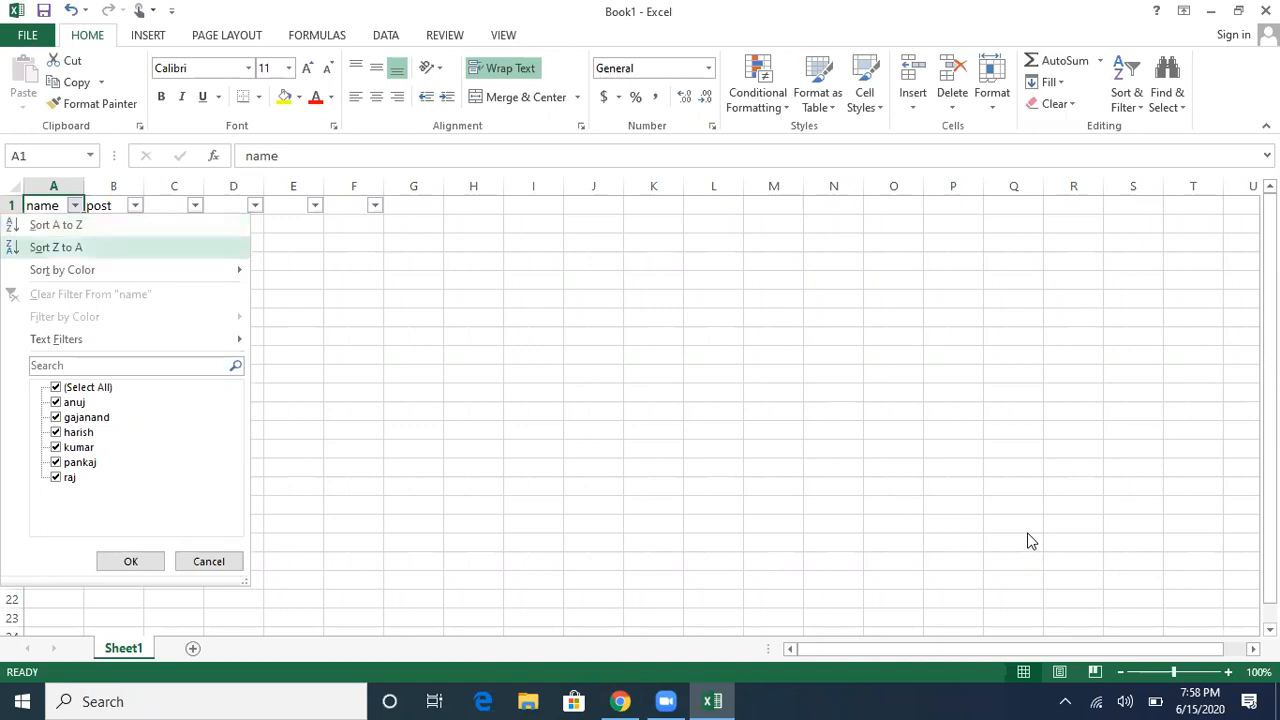
pyautogui.press('Up')
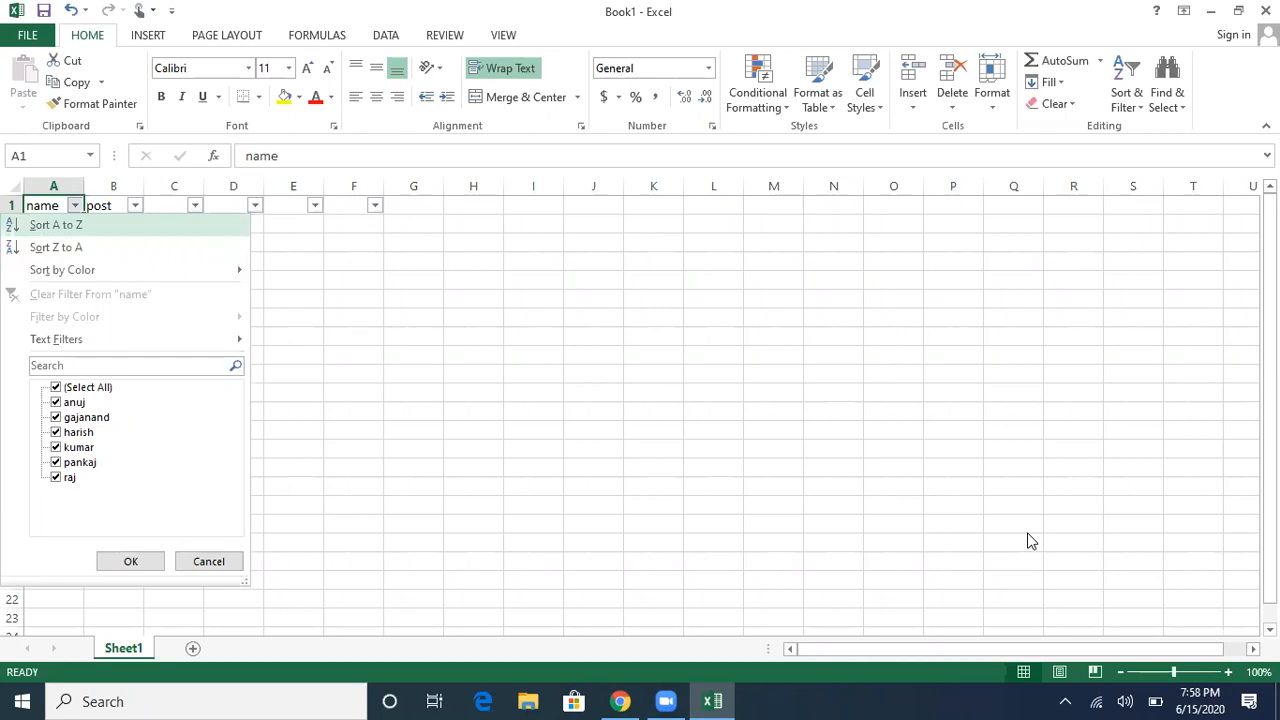
pyautogui.press('Down')
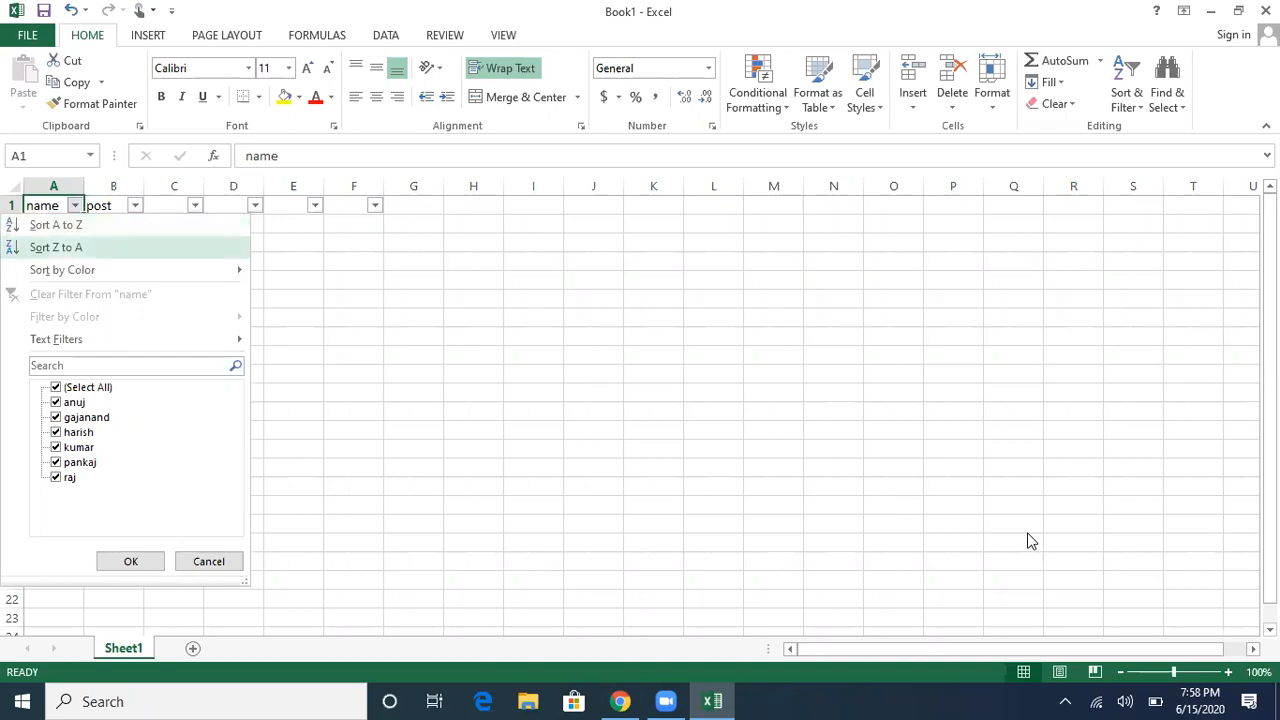
pyautogui.press('Down')
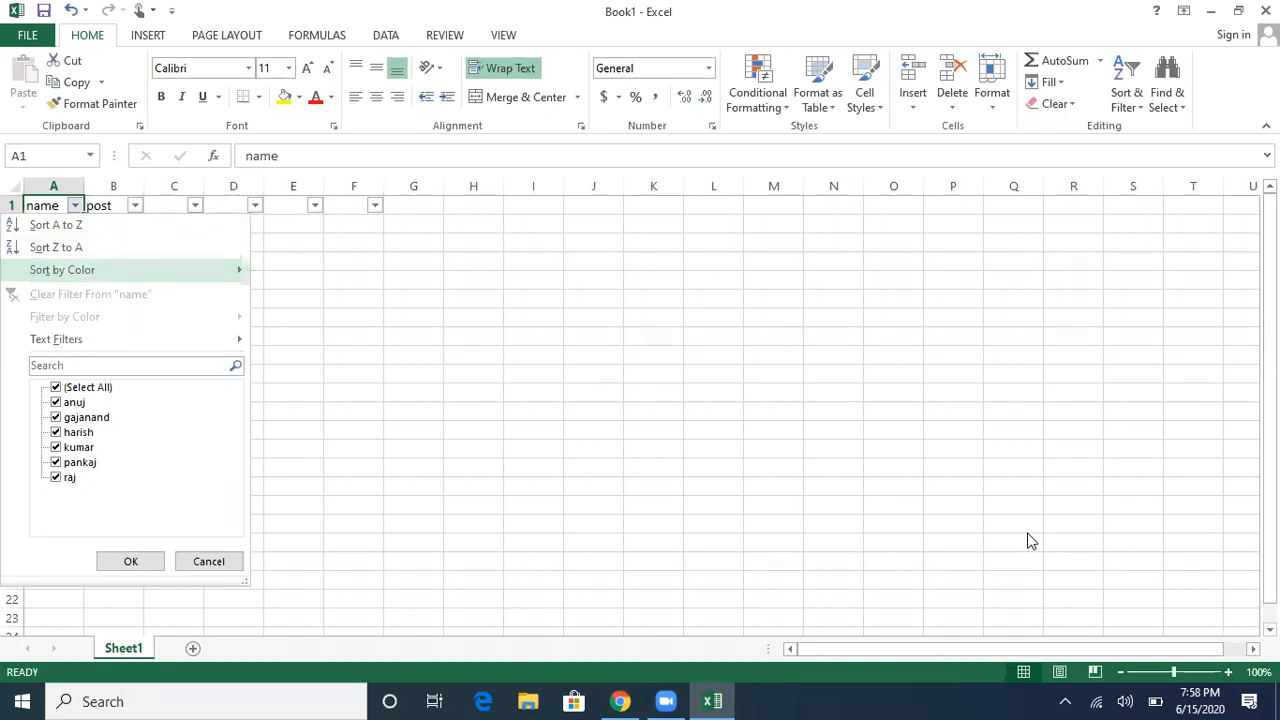
pyautogui.press('Up')
pyautogui.press('Up')
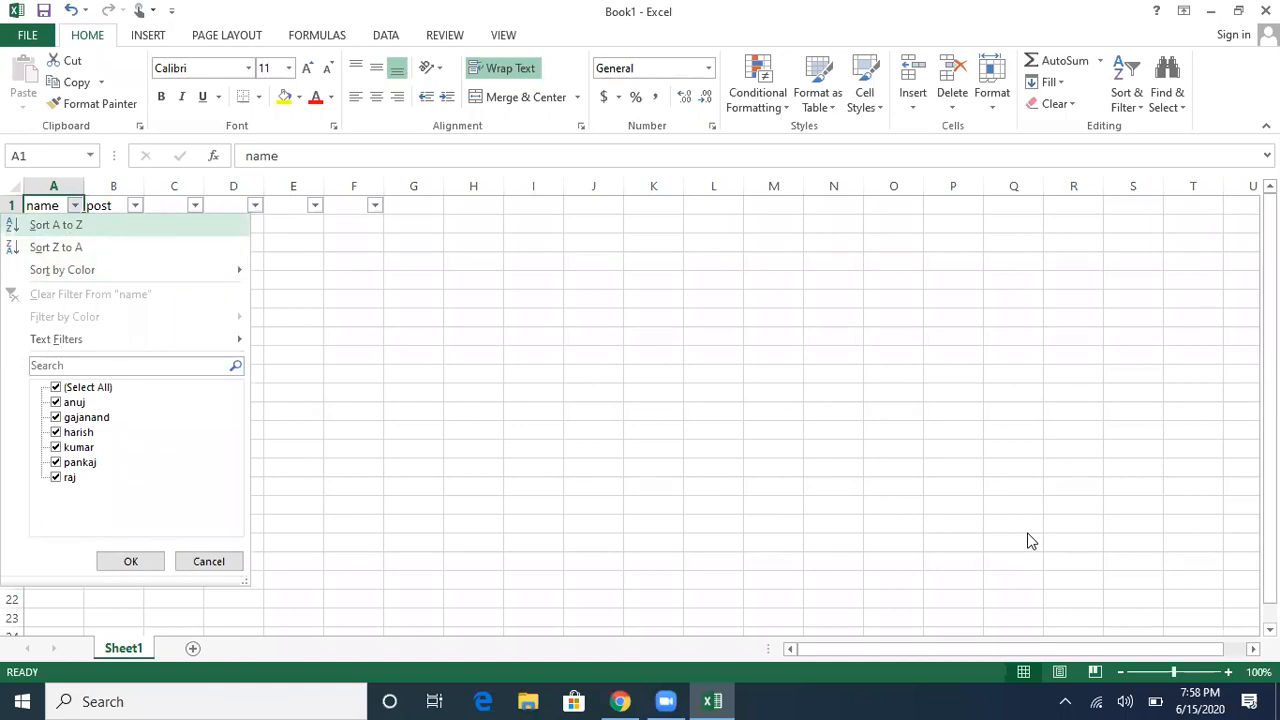
pyautogui.press('Return')
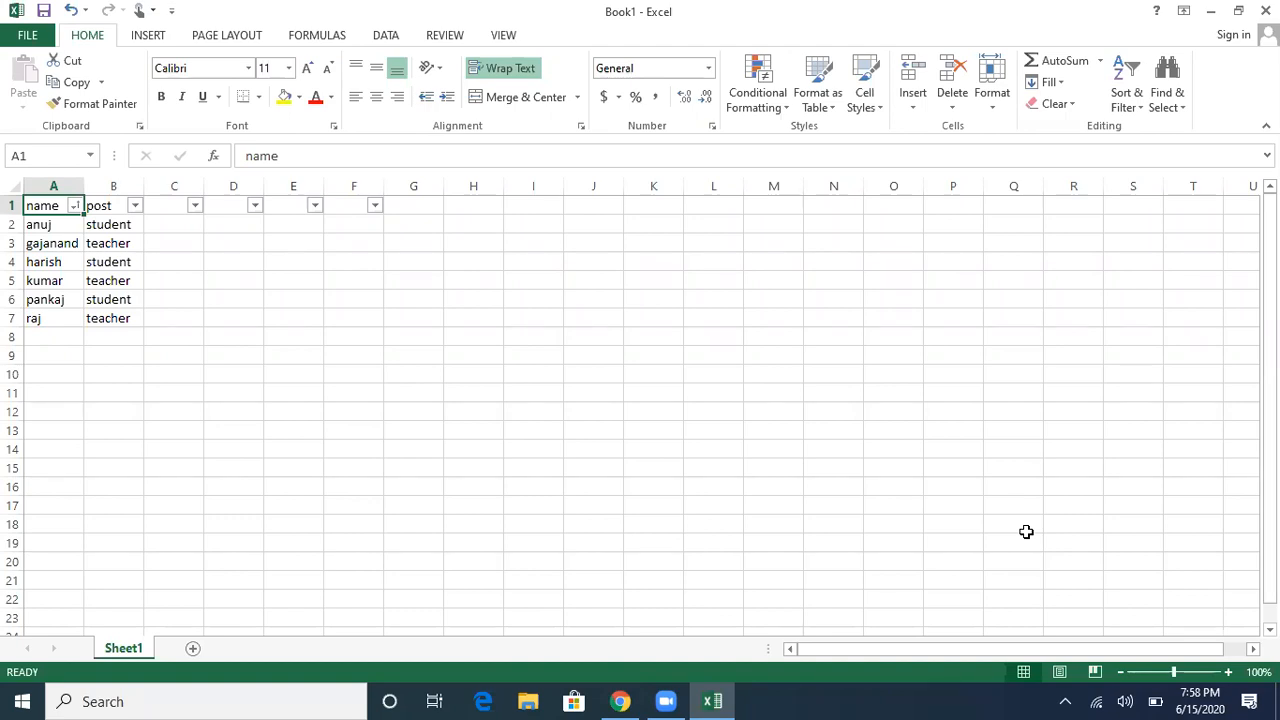
pyautogui.press('Down')
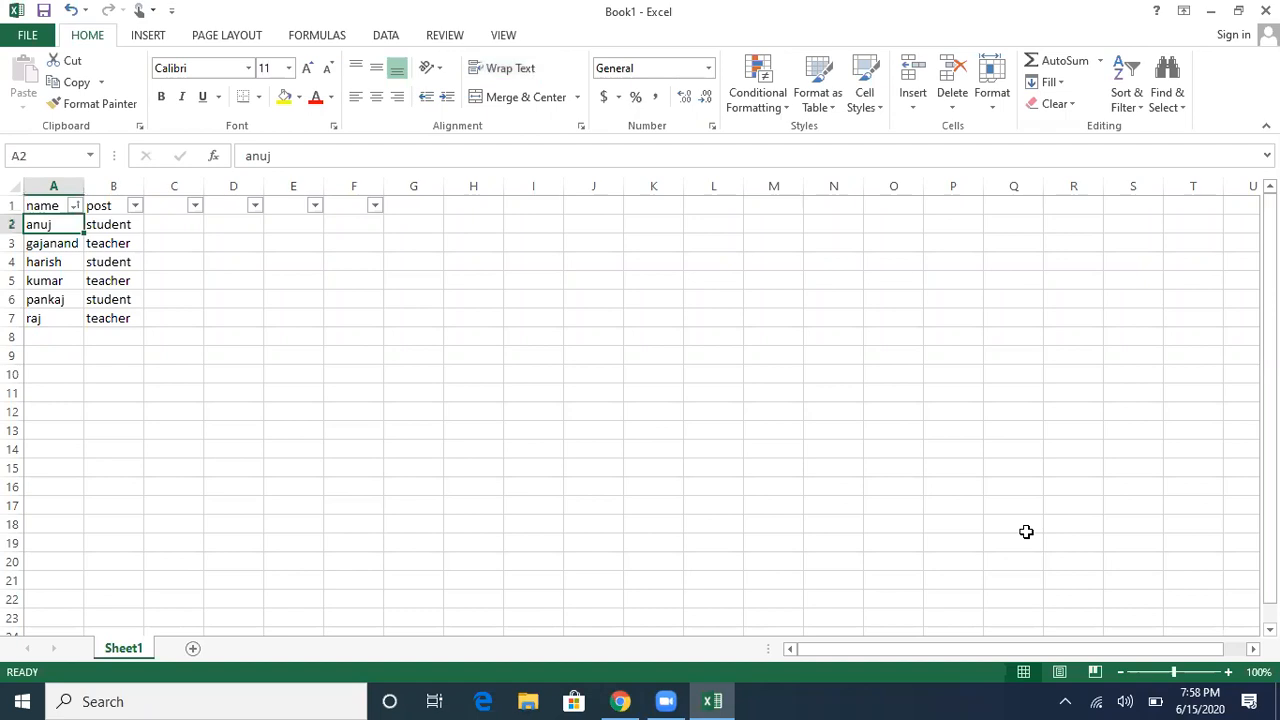
pyautogui.press('Down')
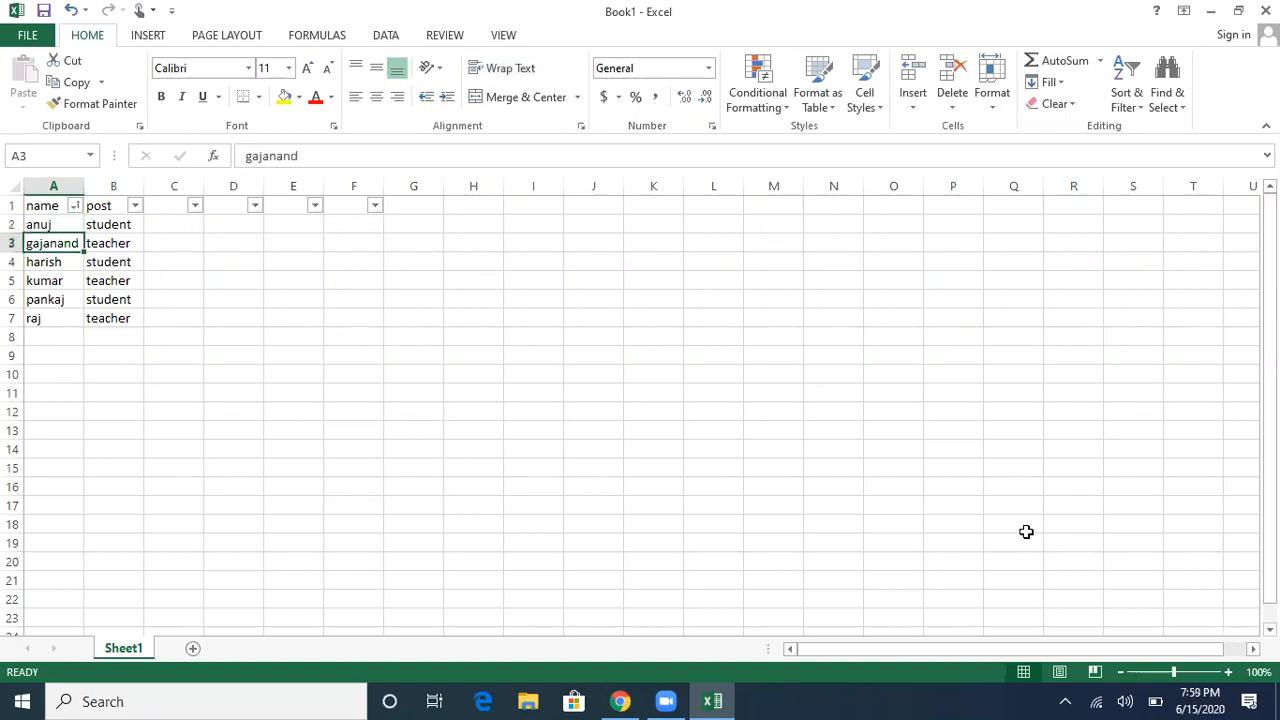
pyautogui.press('Down')
pyautogui.press('Down')
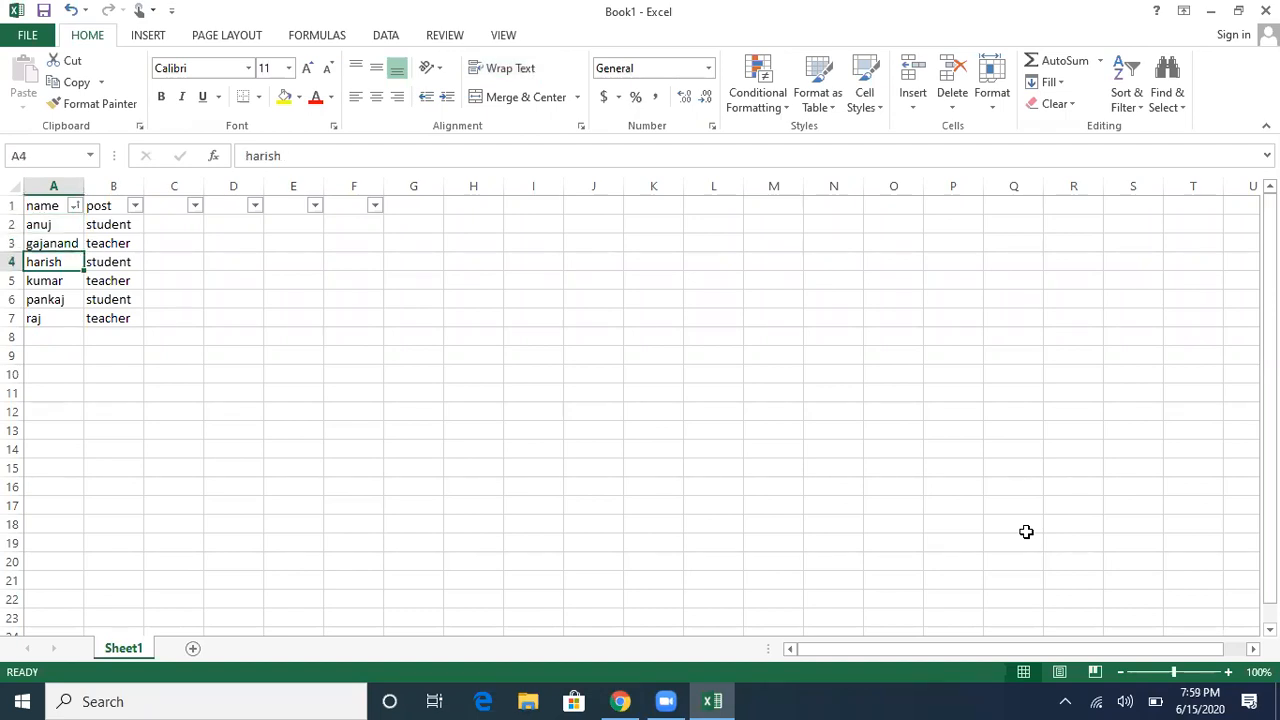
pyautogui.press('Down')
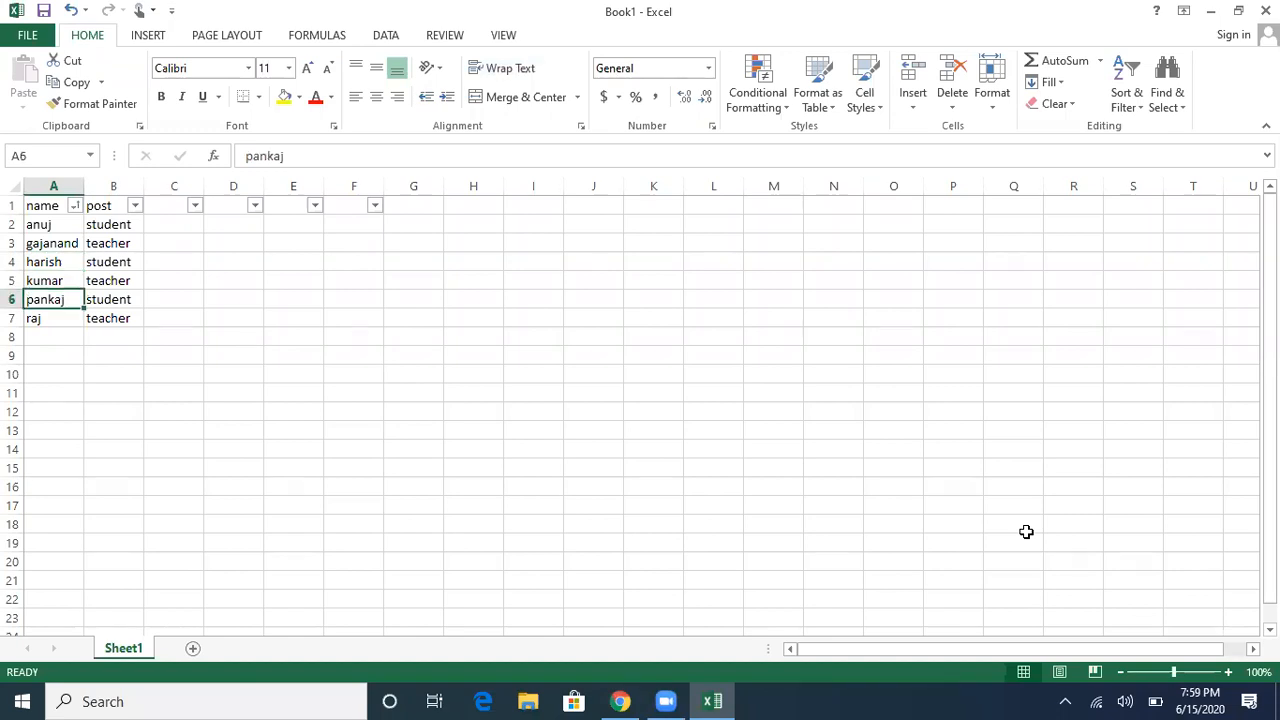
pyautogui.press('Down')
pyautogui.press('Down')
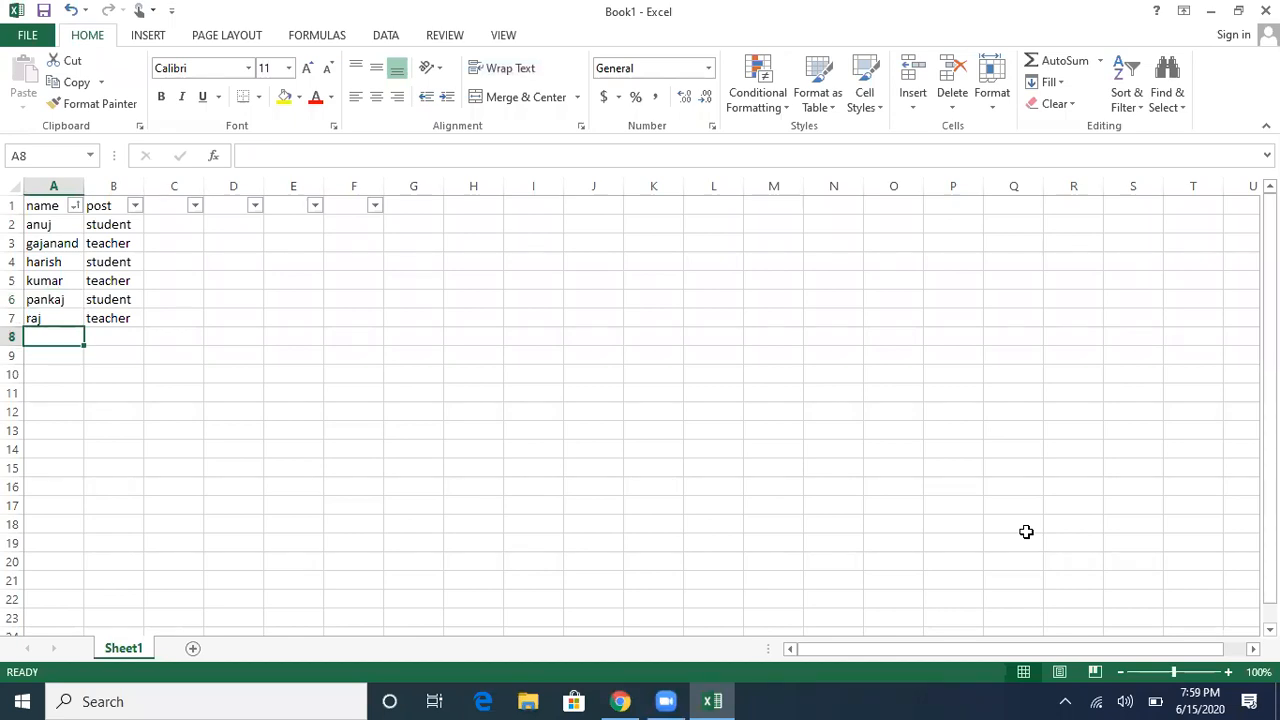
pyautogui.hotkey('ctrl', 'Home')
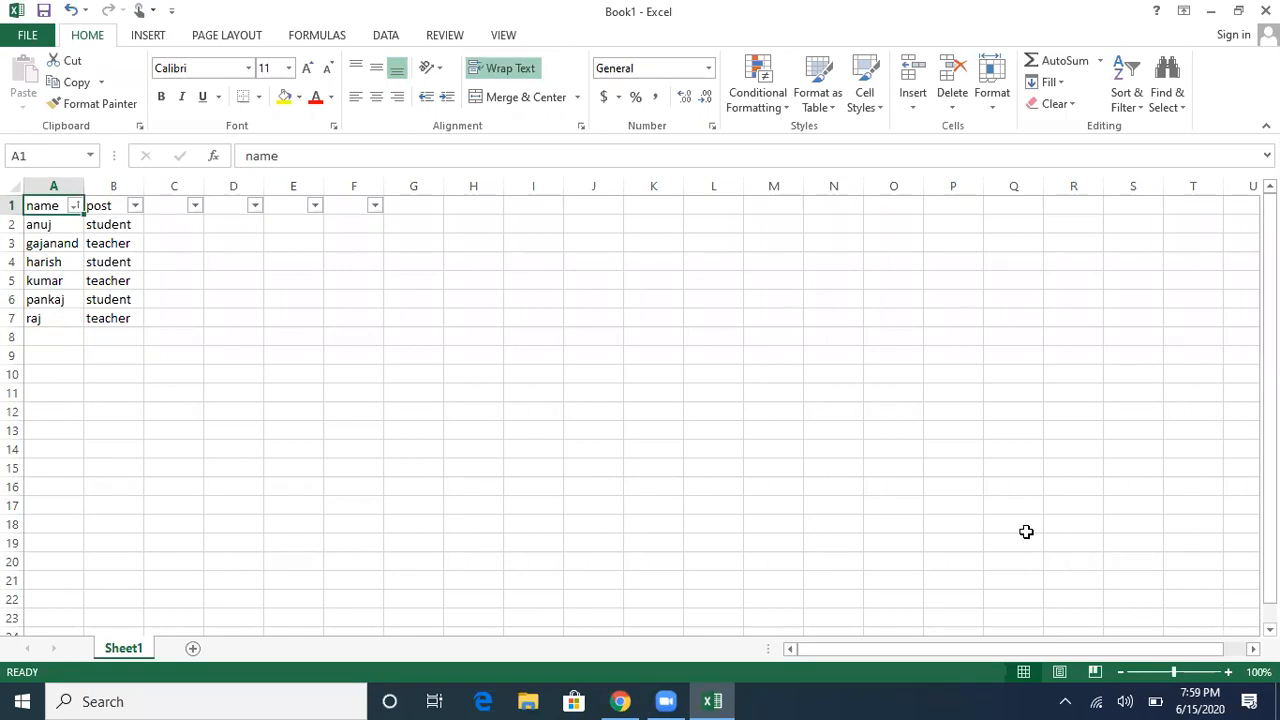
pyautogui.press('Right')
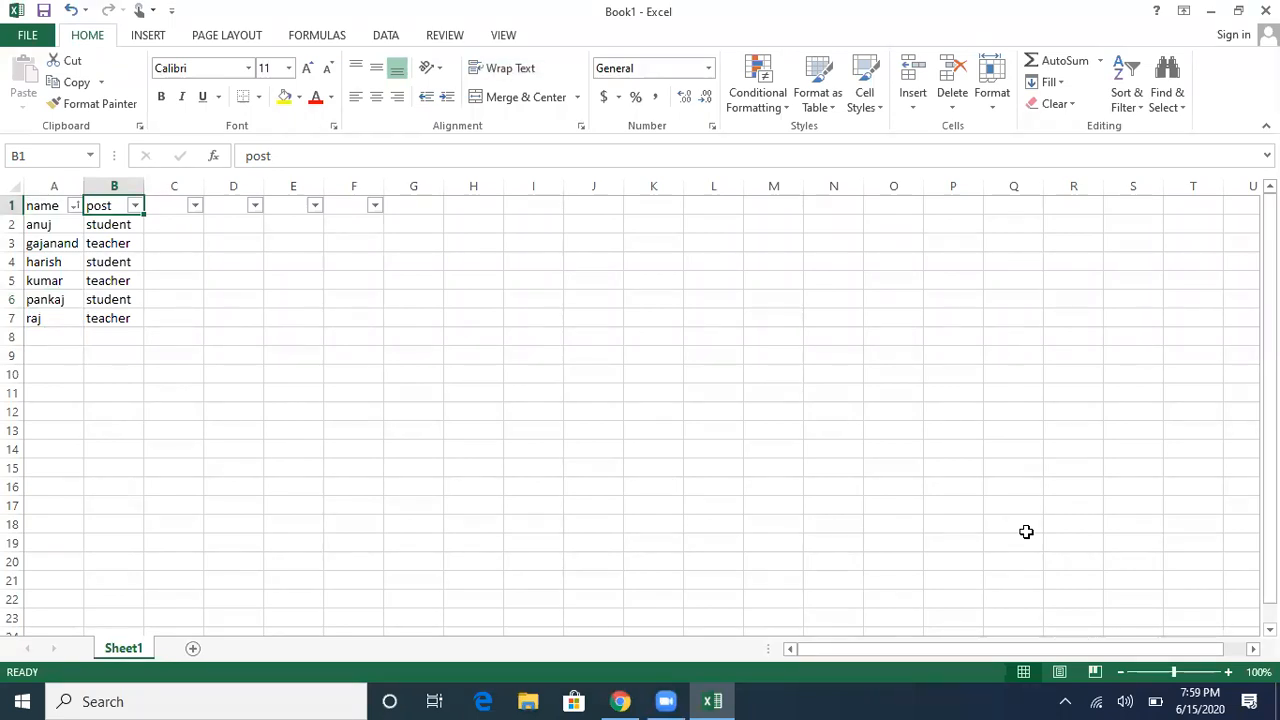
# Step: Apply Sort A to Z from the post column's filter dropdown in B1
pyautogui.hotkey('alt', 'Down')
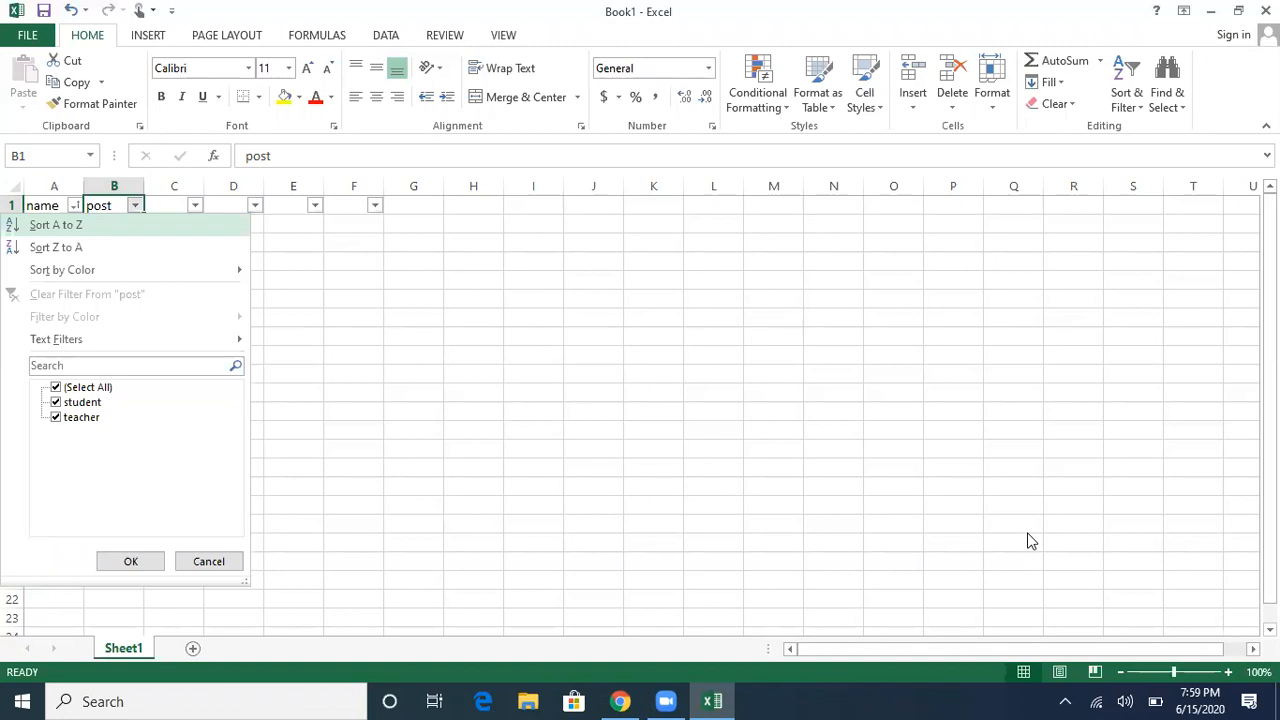
pyautogui.press('Down')
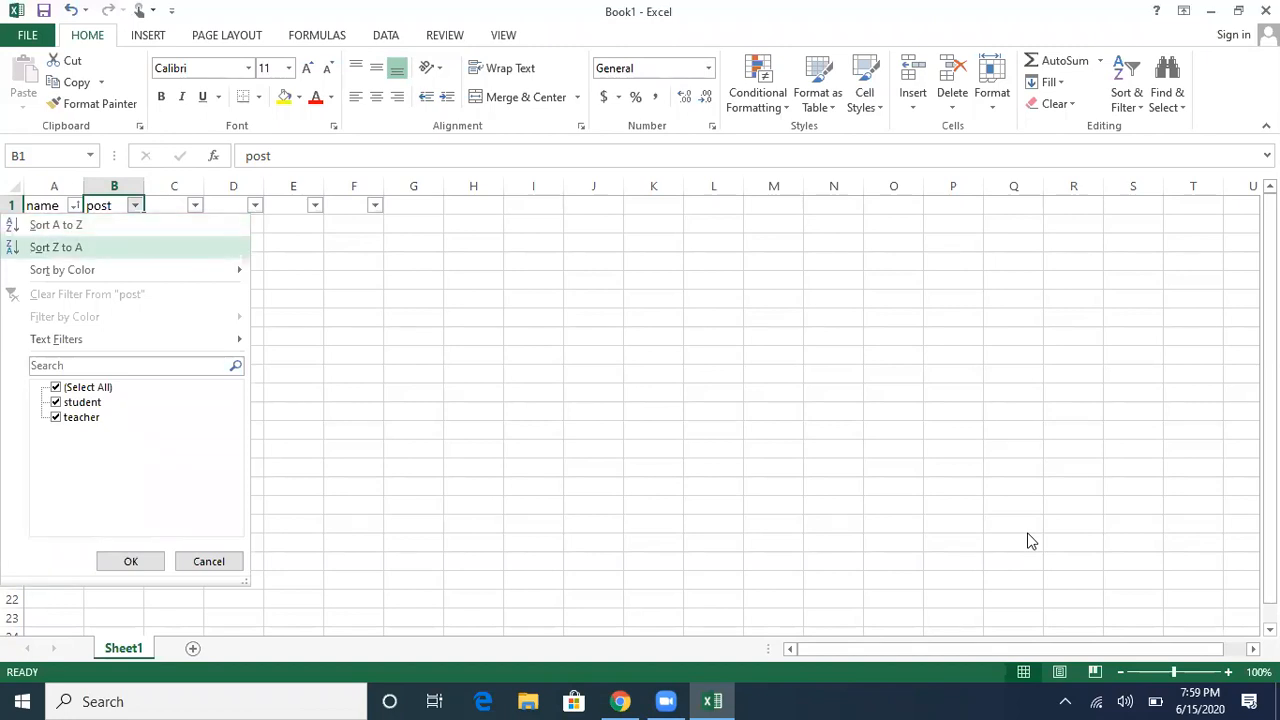
pyautogui.press('Down')
pyautogui.press('Down')
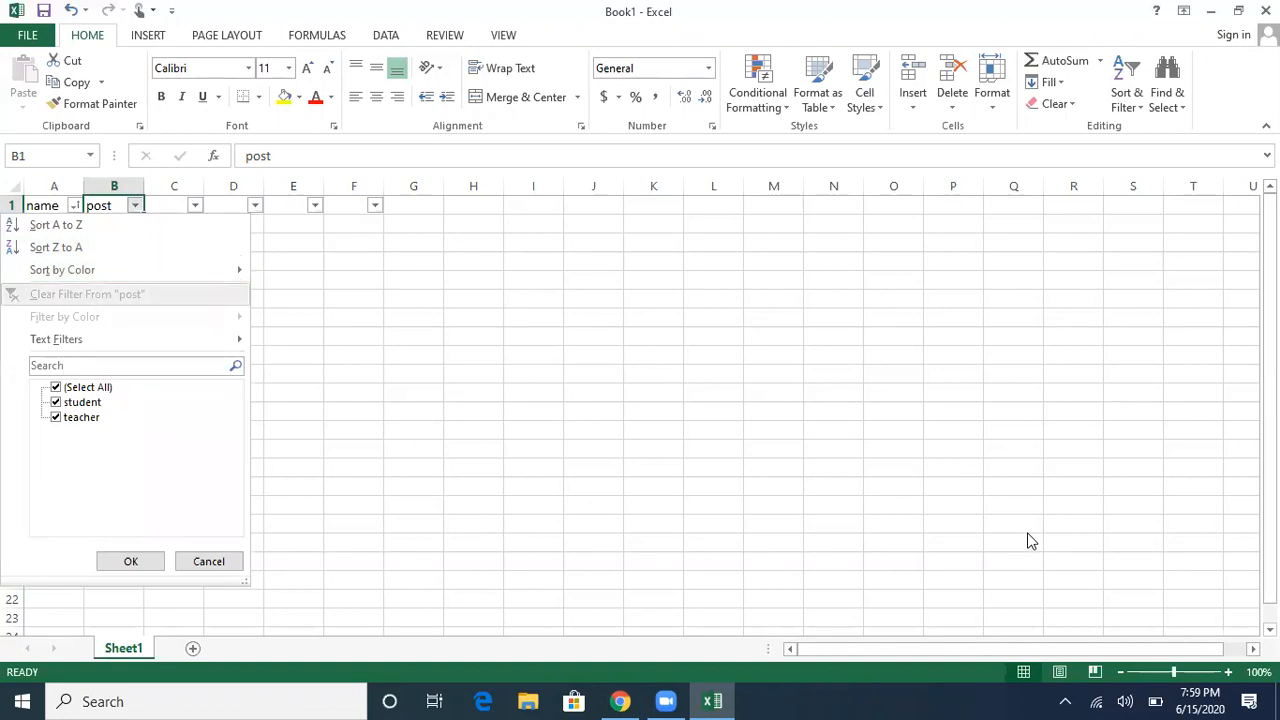
pyautogui.press('Down')
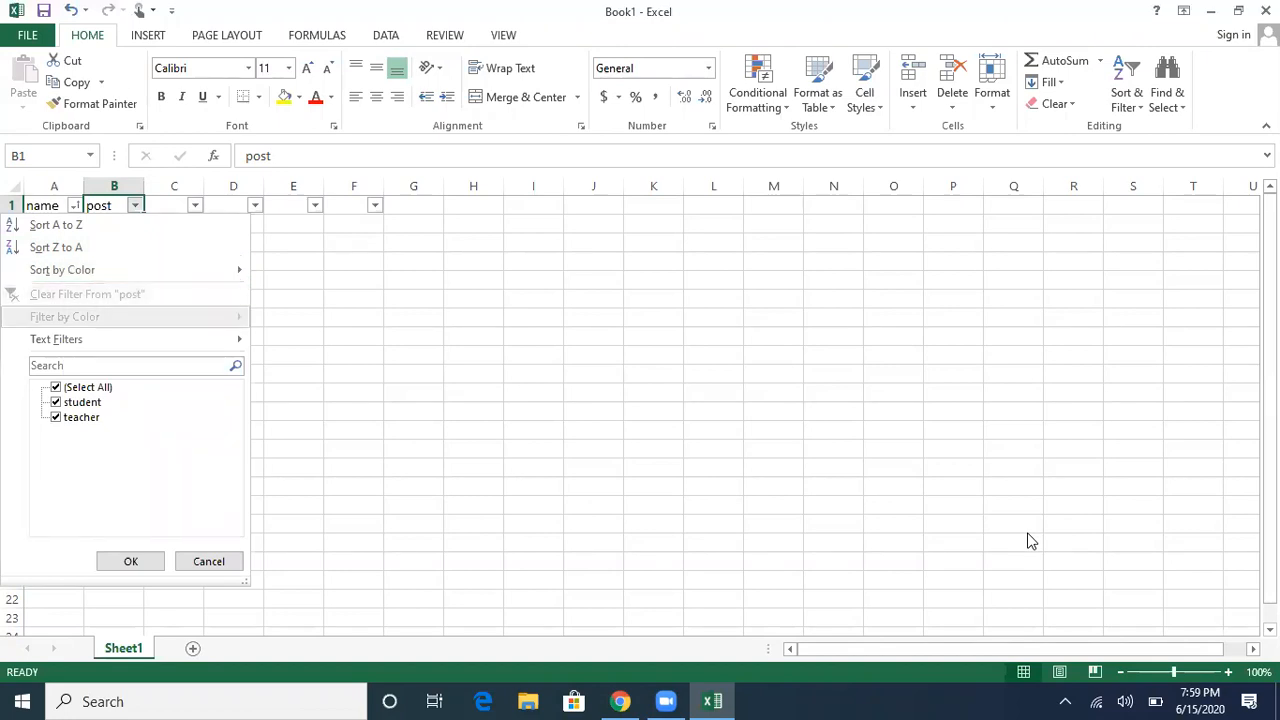
pyautogui.press('Down')
pyautogui.press('Up')
pyautogui.press('Up')
pyautogui.press('Up')
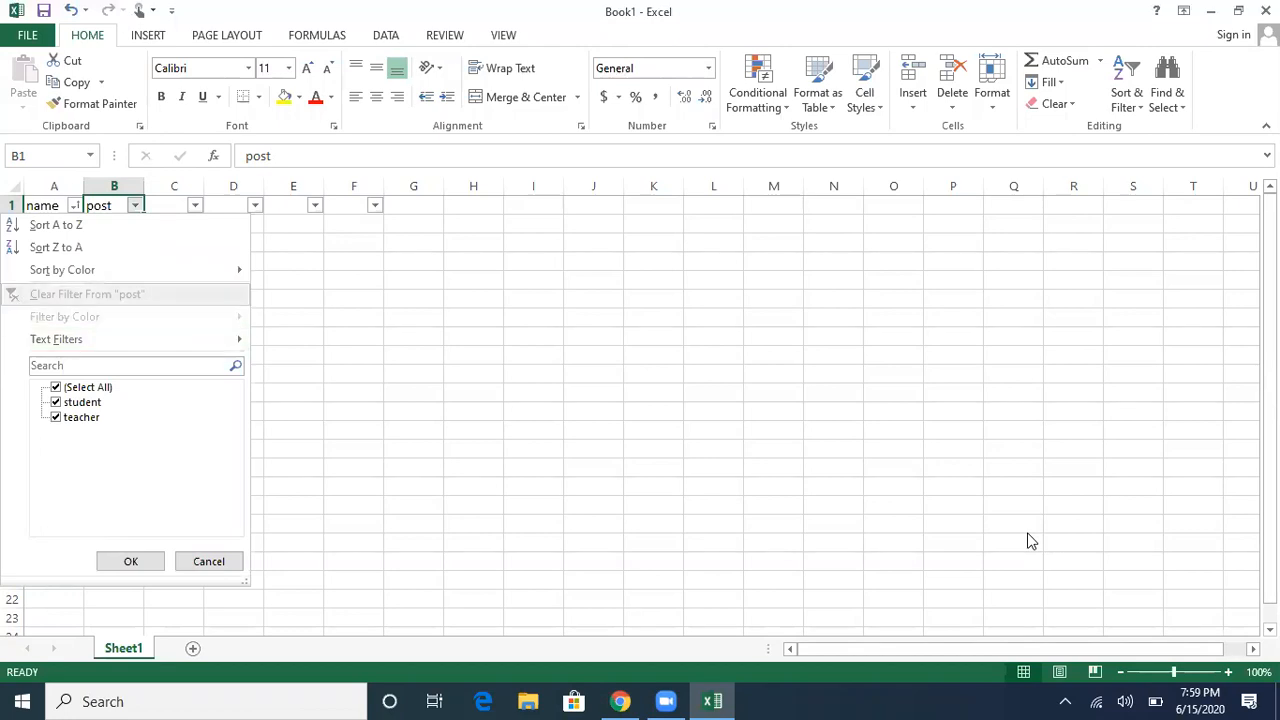
pyautogui.press('Up')
pyautogui.press('Up')
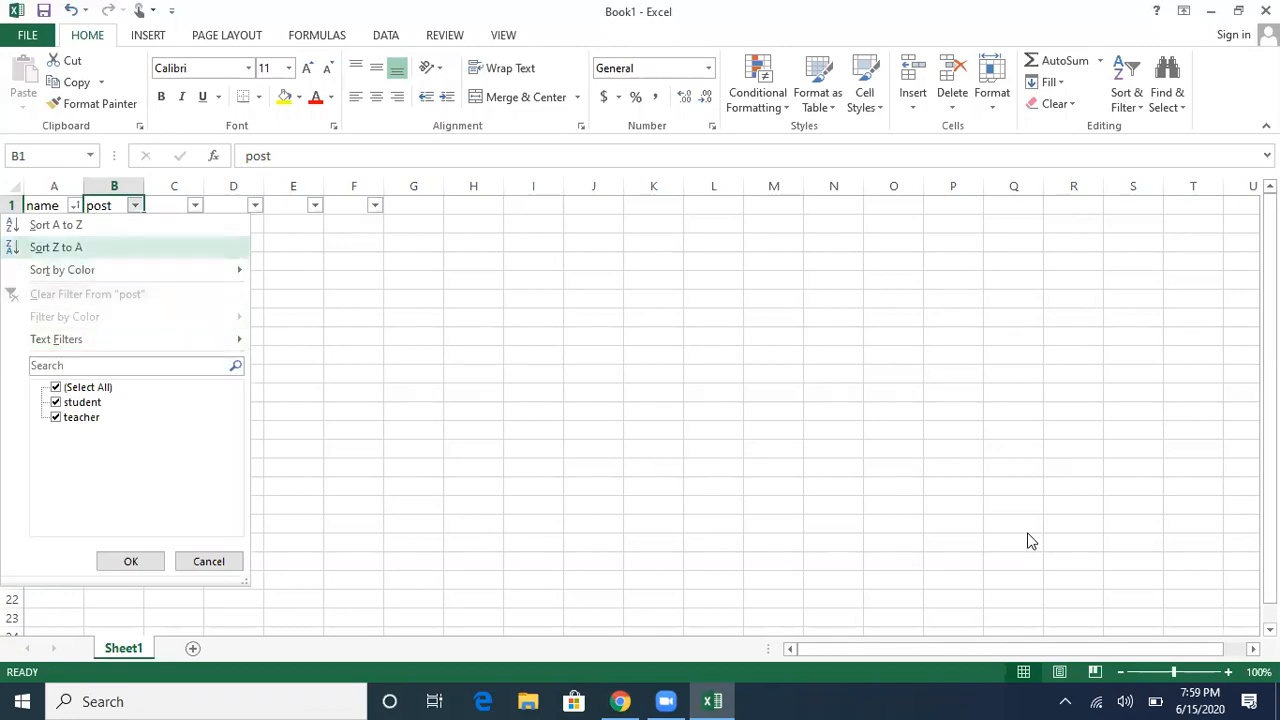
pyautogui.press('Up')
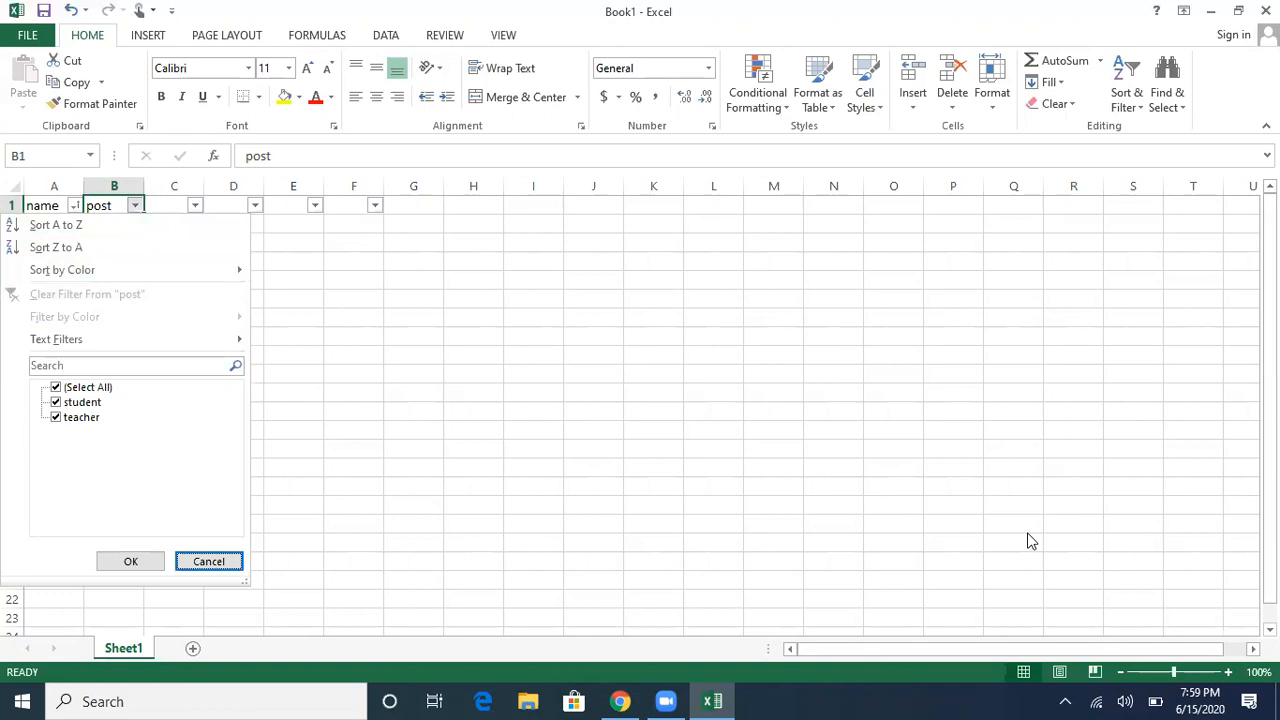
pyautogui.press('Down')
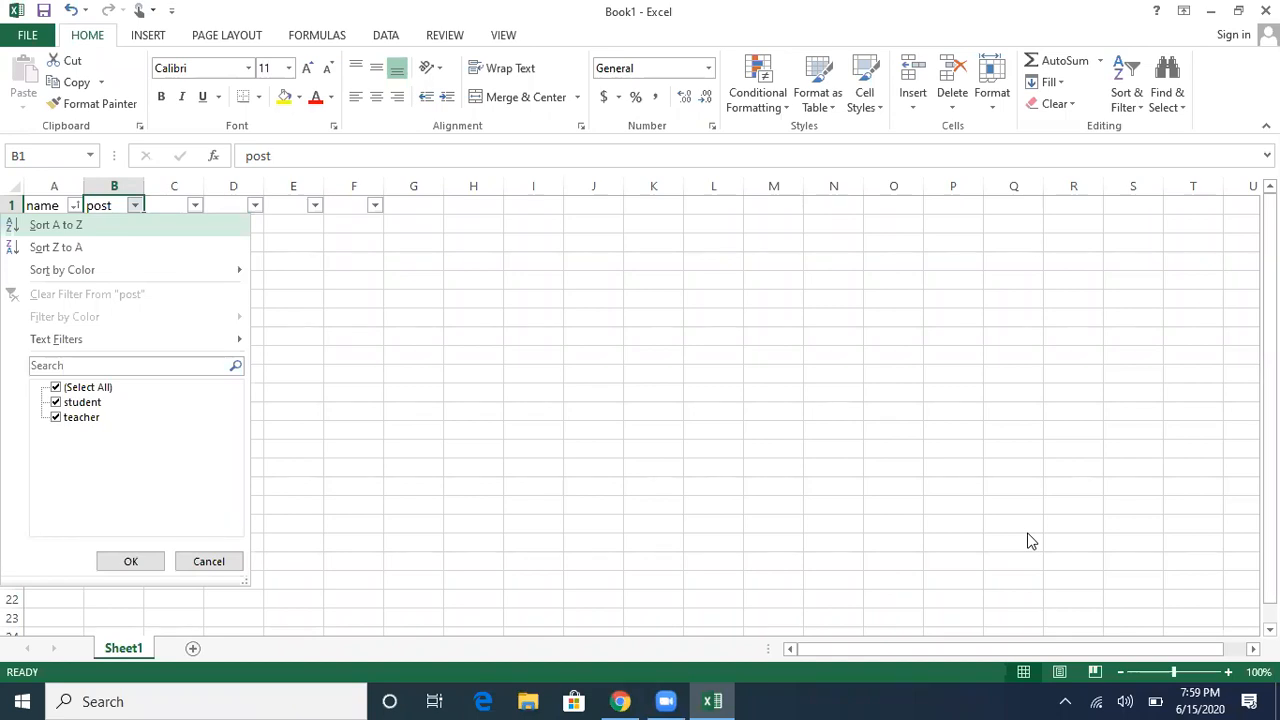
pyautogui.press('Return')
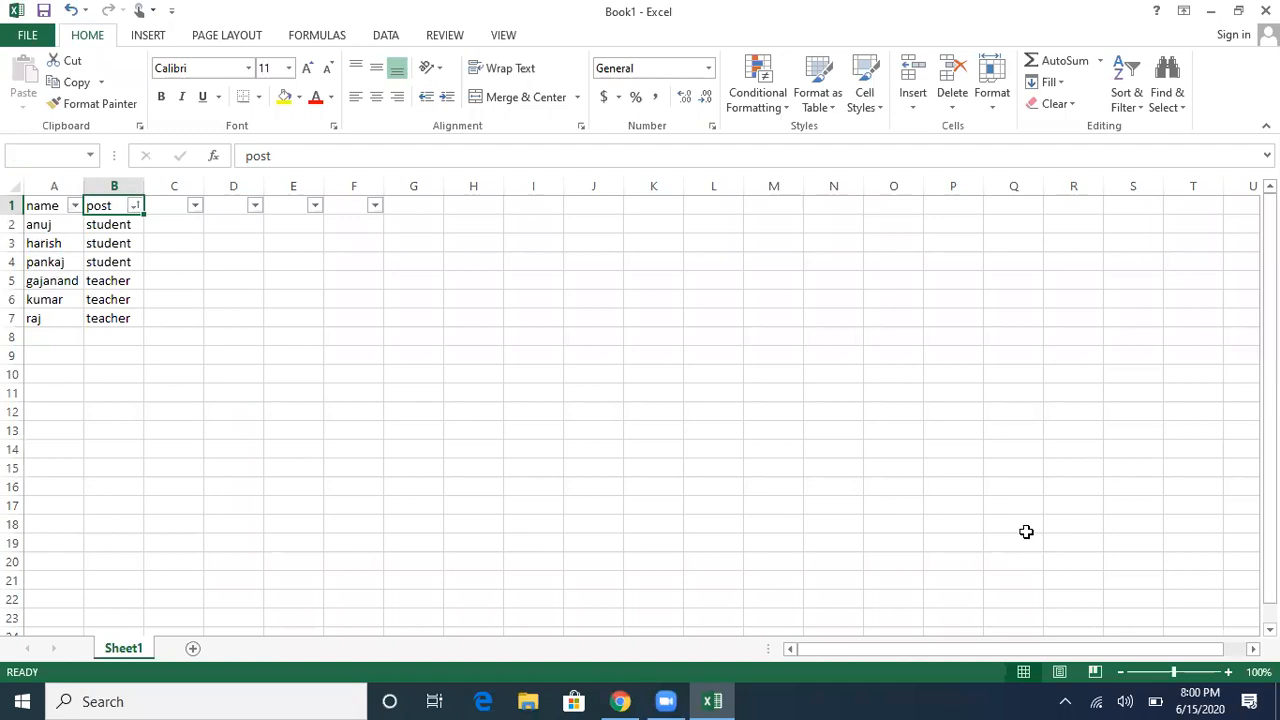
pyautogui.press('Down')
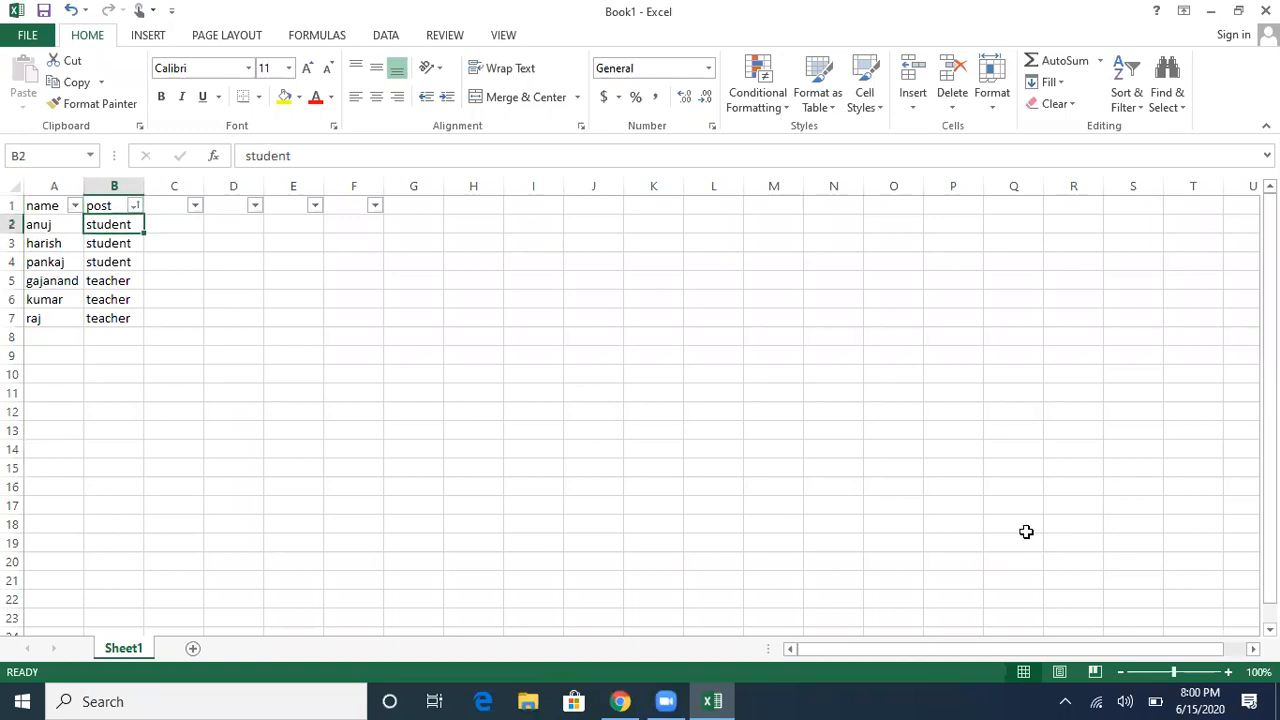
pyautogui.press('Down')
pyautogui.press('Down')
pyautogui.press('Down')
pyautogui.press('Down')
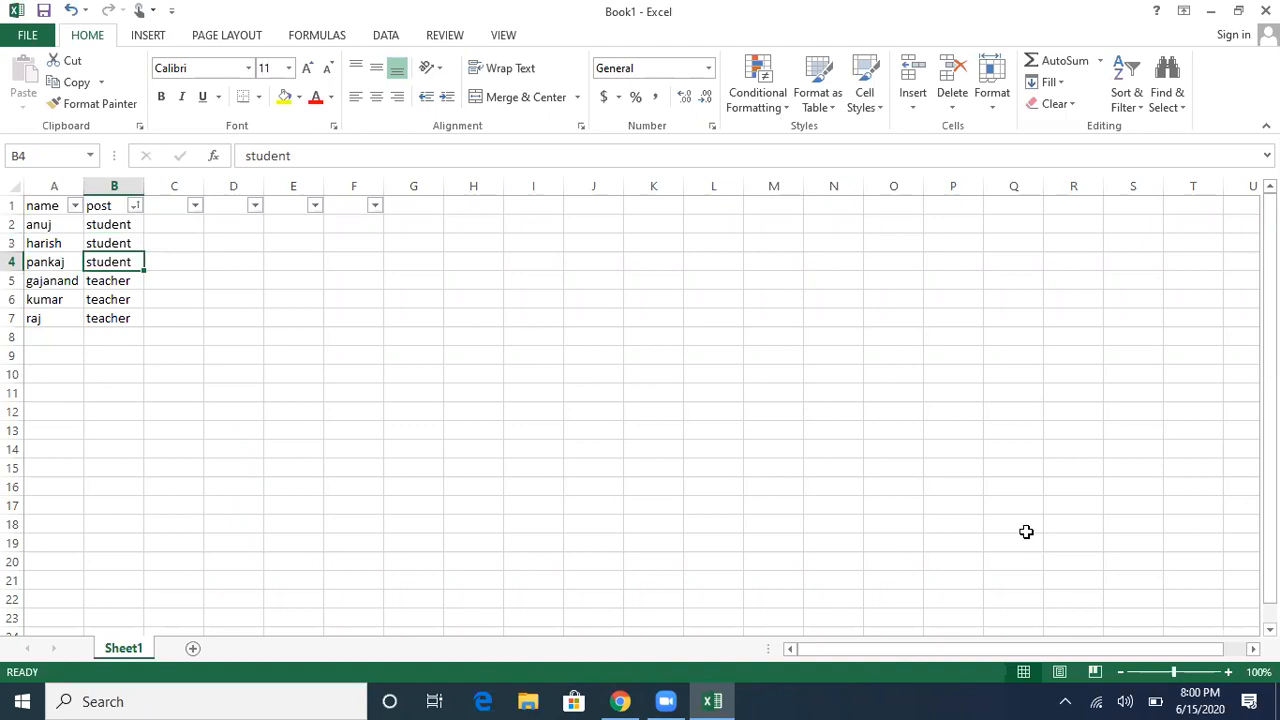
pyautogui.press('Down')
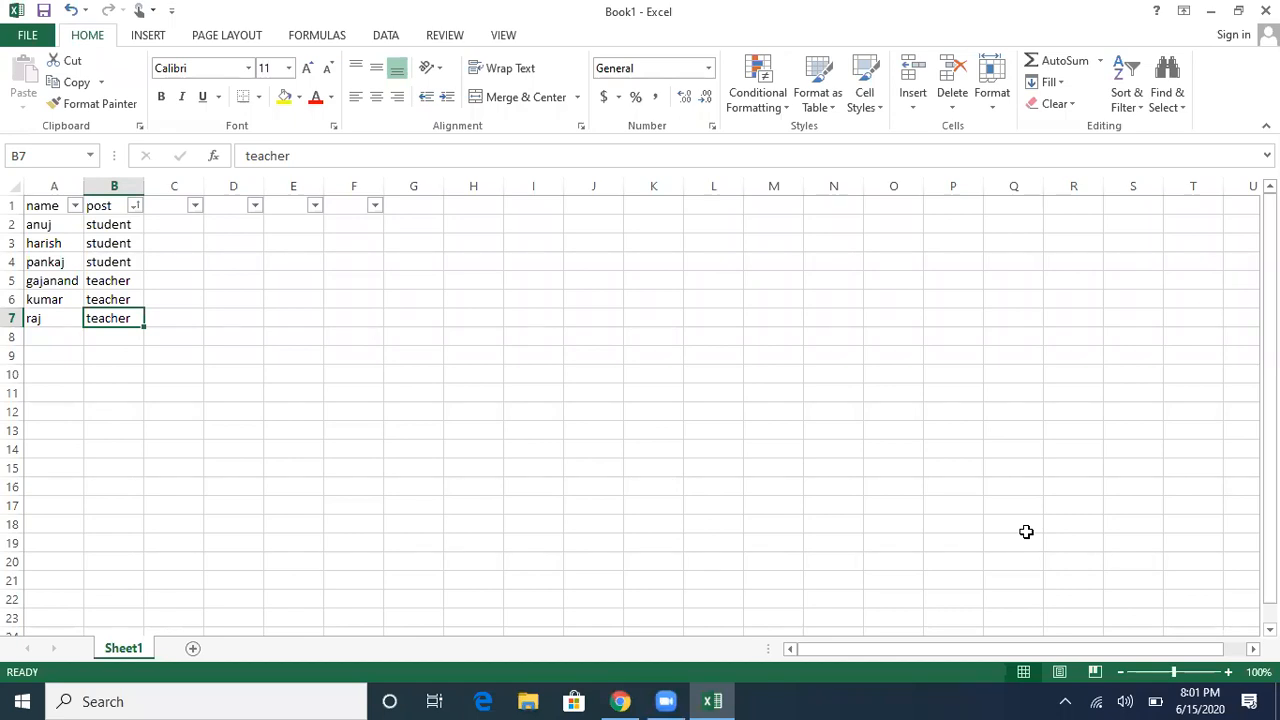
pyautogui.press('Down')
pyautogui.press('Down')
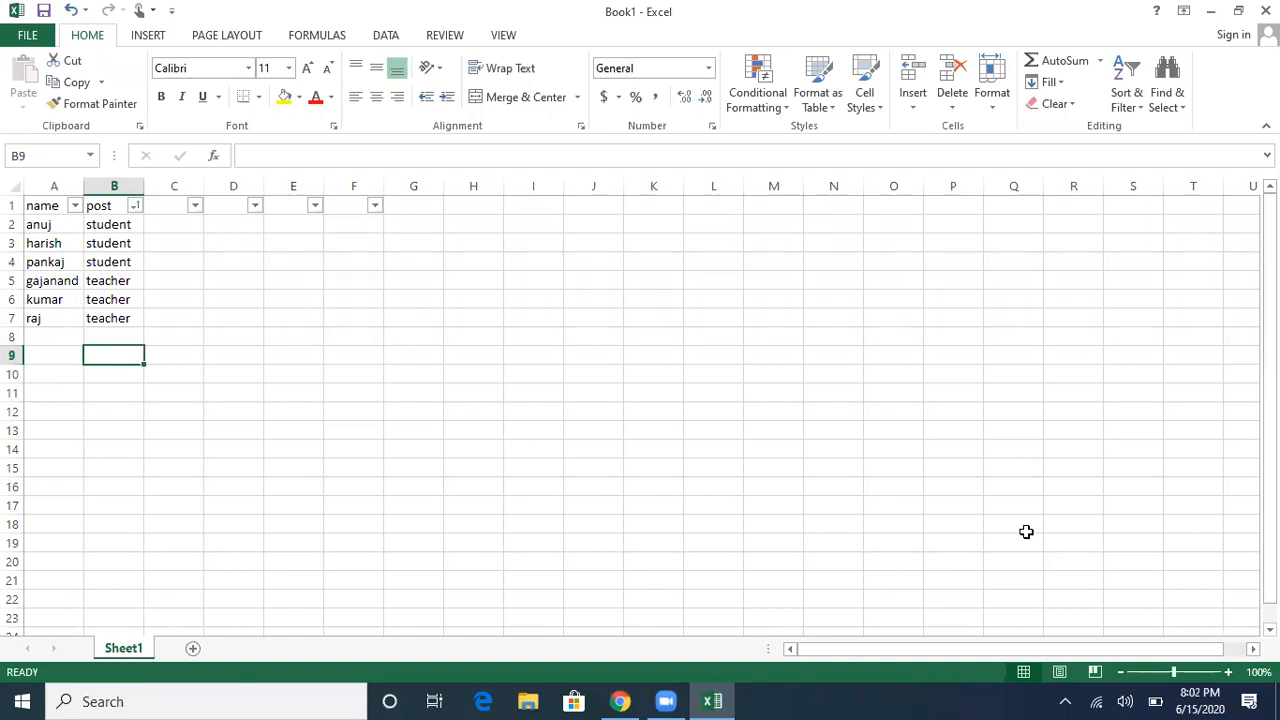
# Step: Insert the date 6/15/2020 in B9 and the time 8:02 PM in C9
pyautogui.hotkey('ctrl', ';')
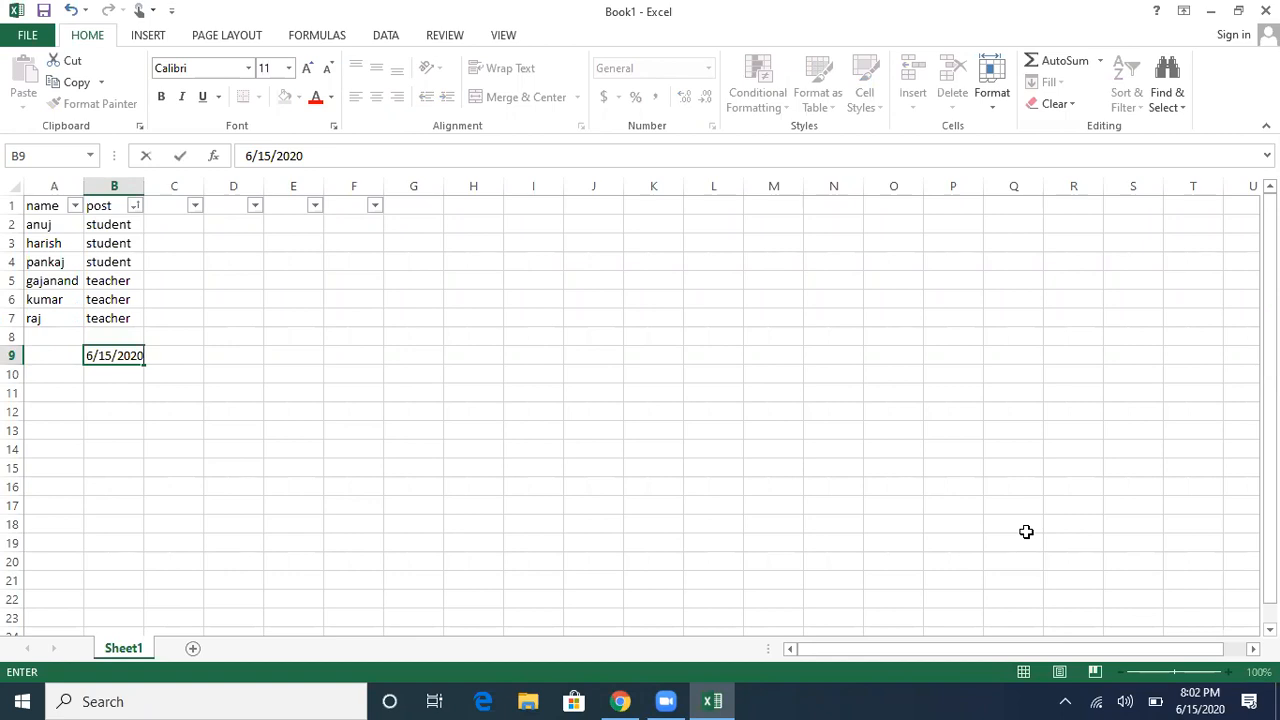
pyautogui.press('Tab')
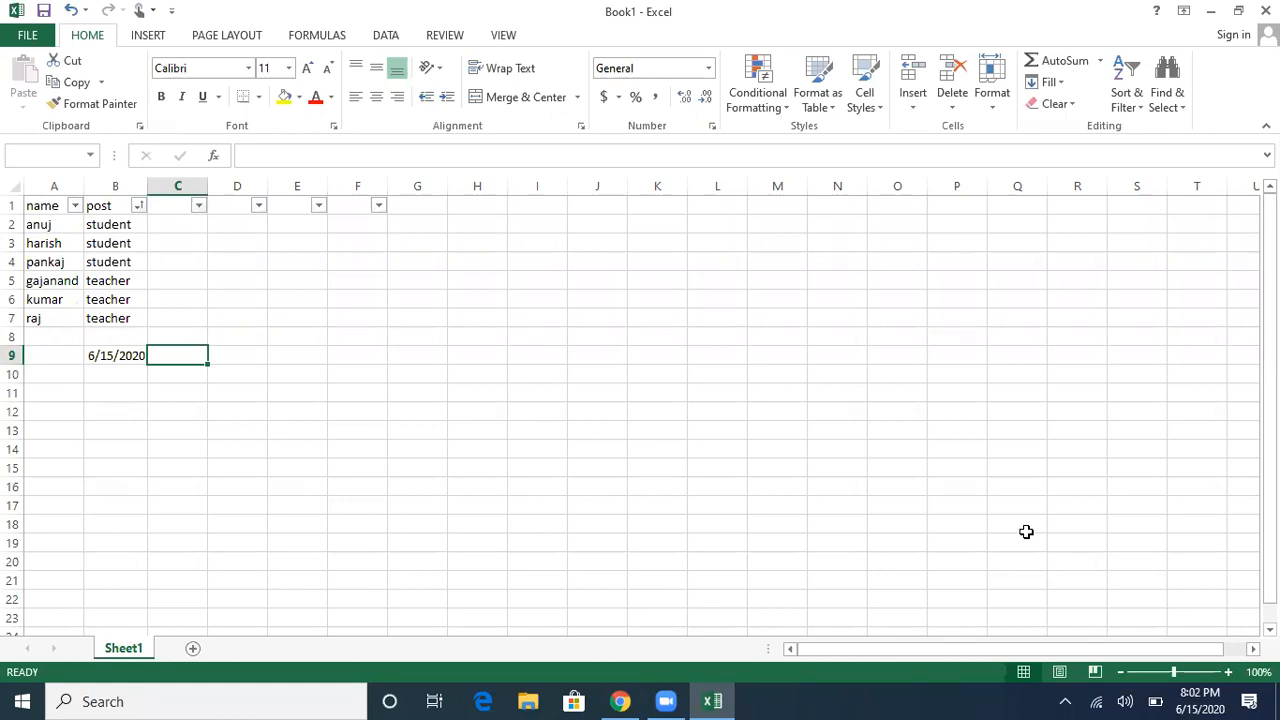
pyautogui.hotkey('ctrl', 'shift', ';')
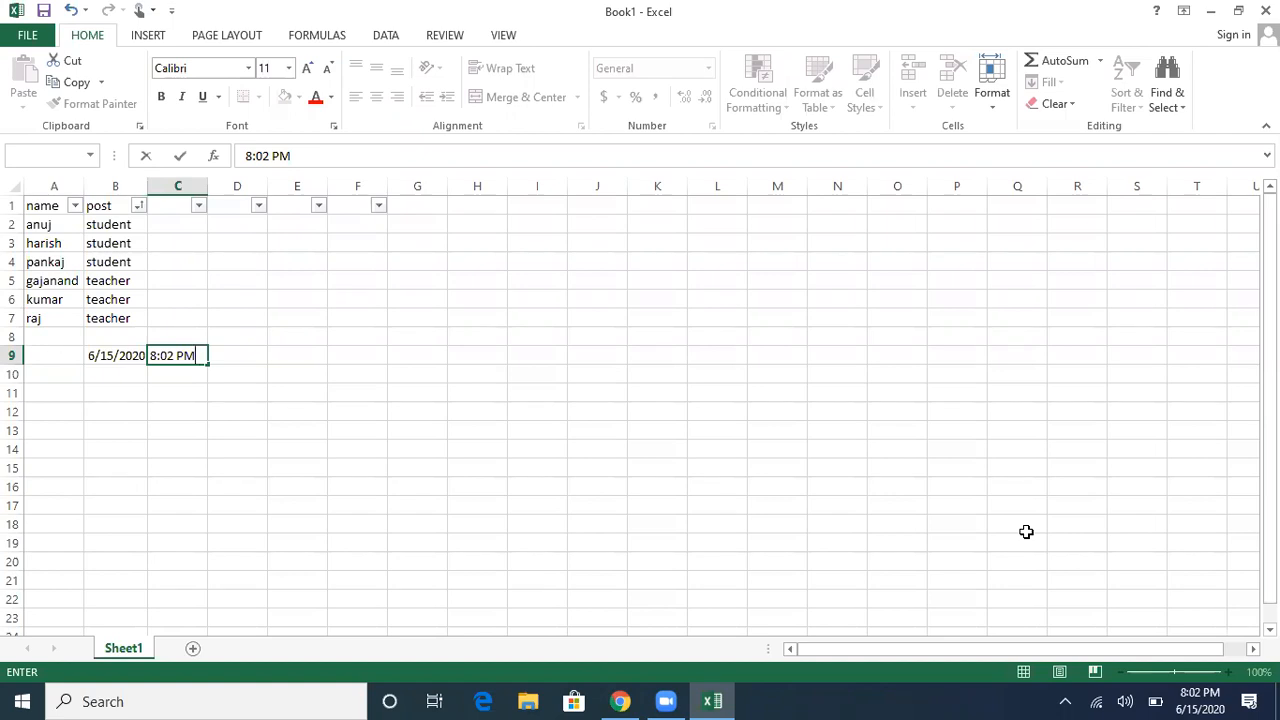
pyautogui.press('Left')
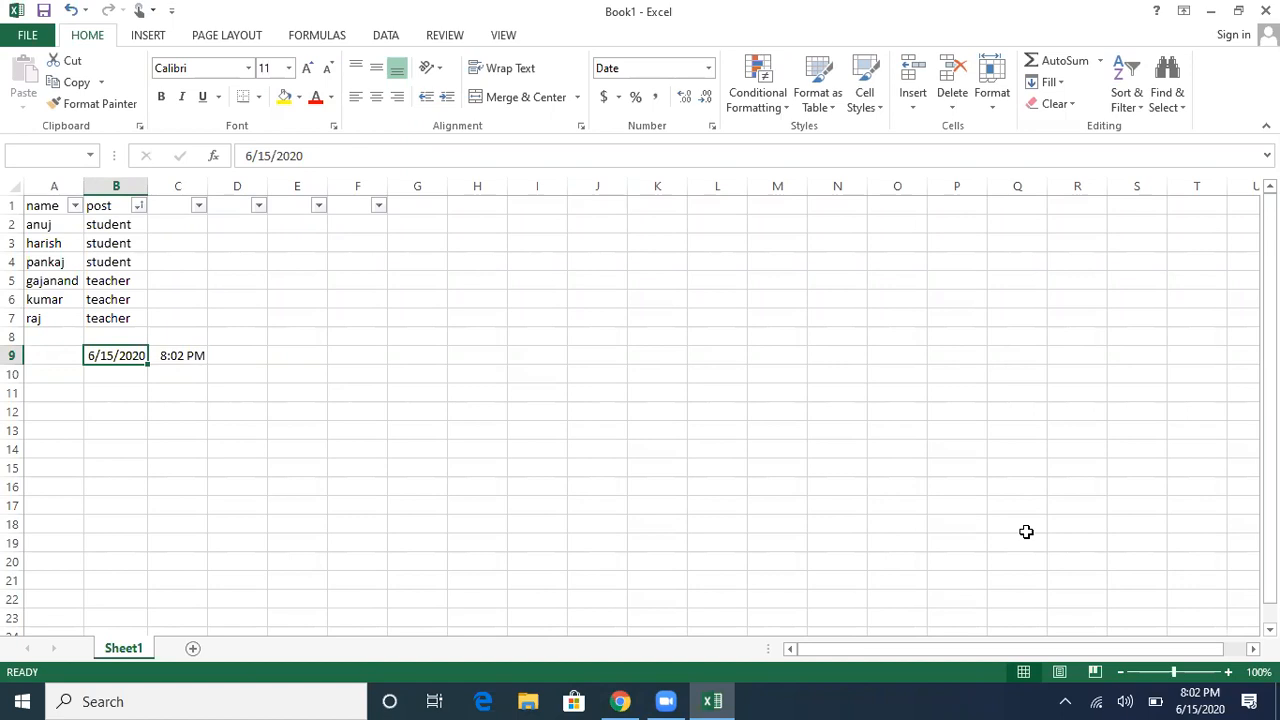
pyautogui.press('Right')
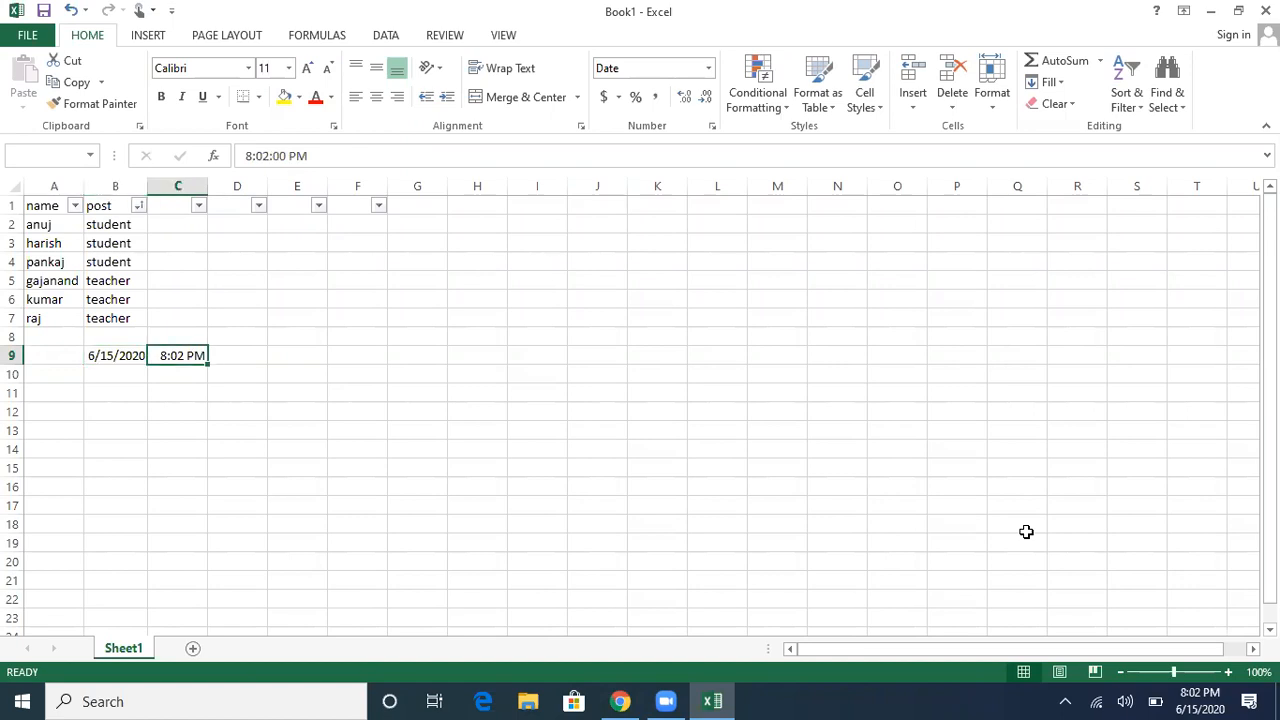